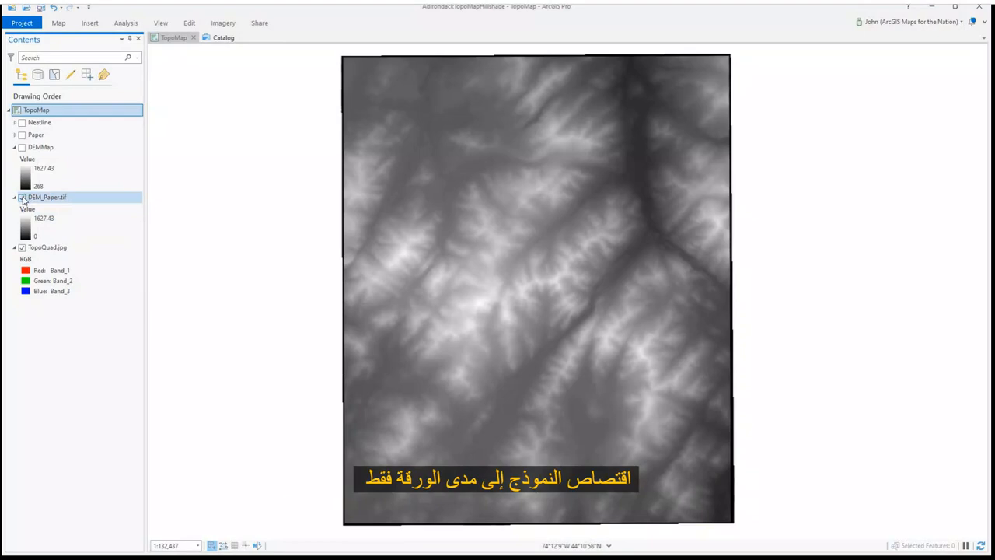
Turn on and select the DEMMap layer to view the elevation raster
{"action": "left_click", "coordinate": [22, 147]}
{"action": "left_click", "coordinate": [86, 149]}
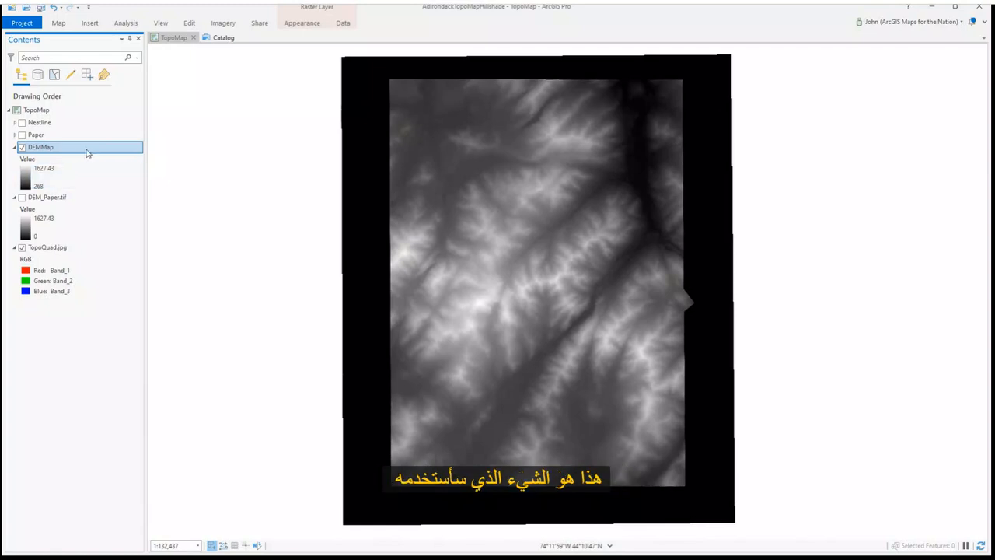
Search the geoprocessing tools for hillshade and open the Spatial Analyst Hillshade tool
{"action": "double_click", "coordinate": [125, 24]}
{"action": "left_click", "coordinate": [121, 45]}
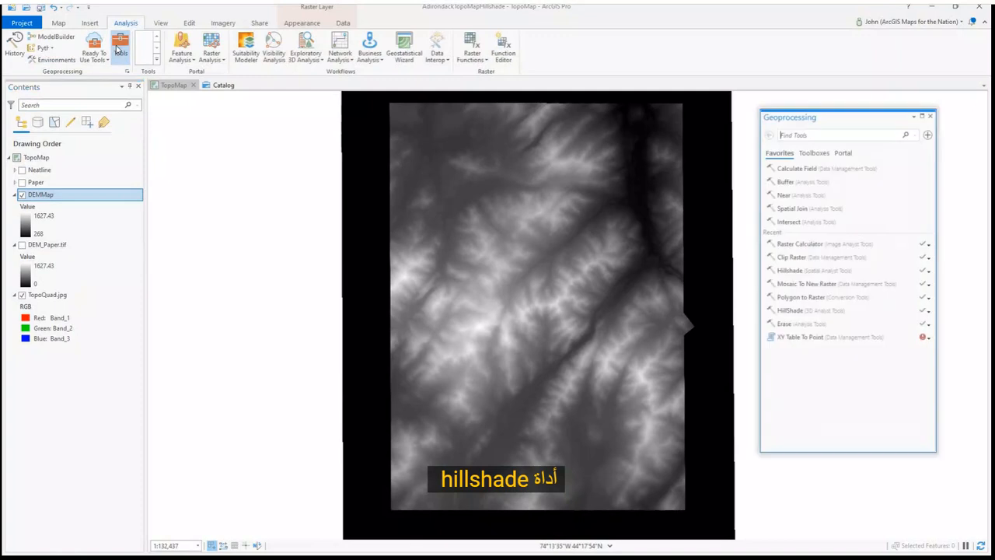
{"action": "left_click", "coordinate": [800, 134]}
{"action": "type", "text": "hil"}
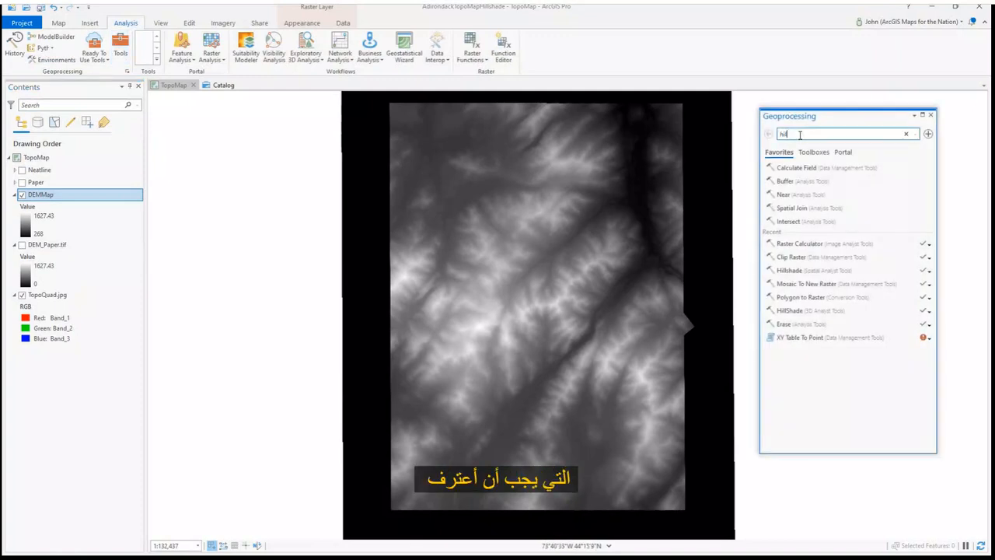
{"action": "type", "text": "lshade"}
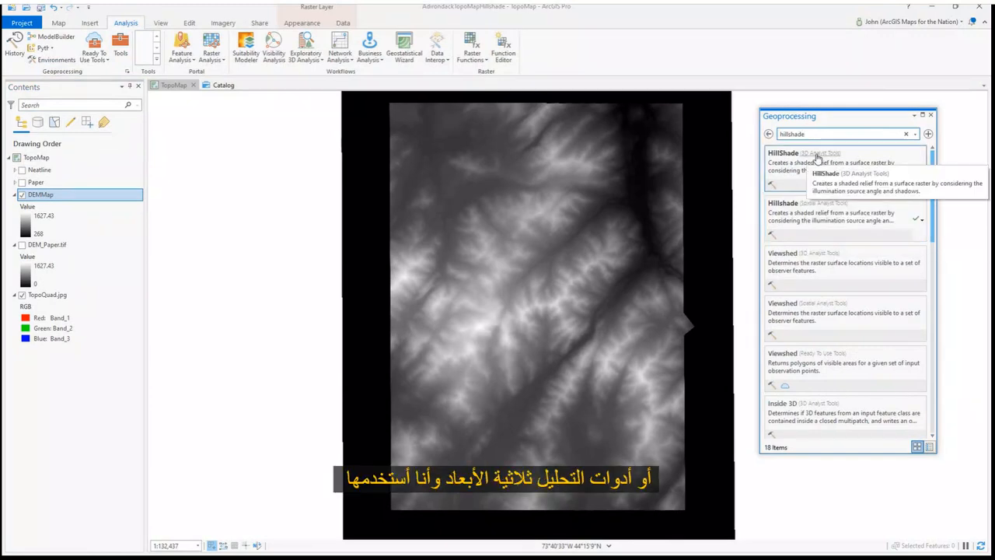
{"action": "left_click", "coordinate": [806, 219]}
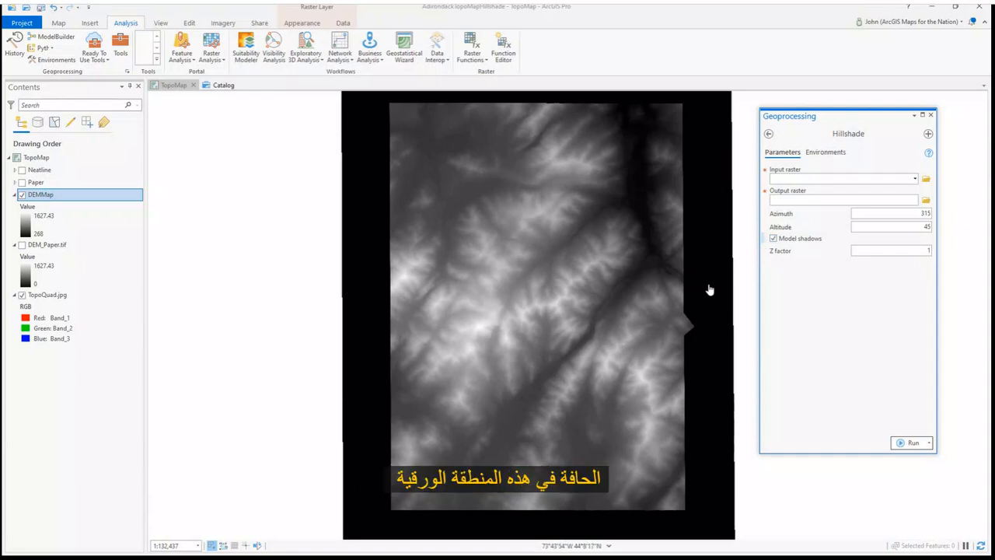
Hide the DEMMap layer and close the Hillshade tool and the geoprocessing pane
{"action": "left_click", "coordinate": [22, 195]}
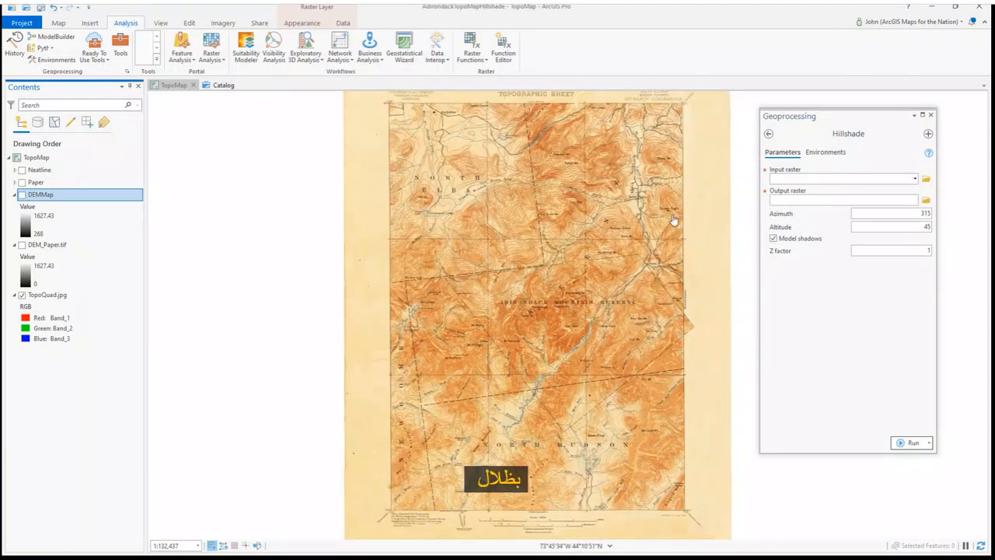
{"action": "left_click", "coordinate": [871, 273]}
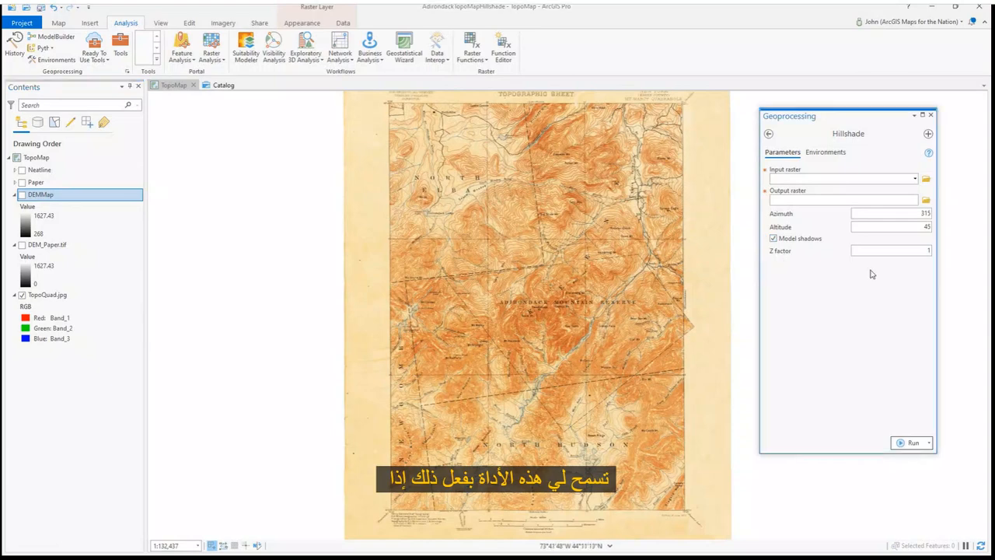
{"action": "left_click", "coordinate": [768, 135]}
{"action": "left_click", "coordinate": [906, 134]}
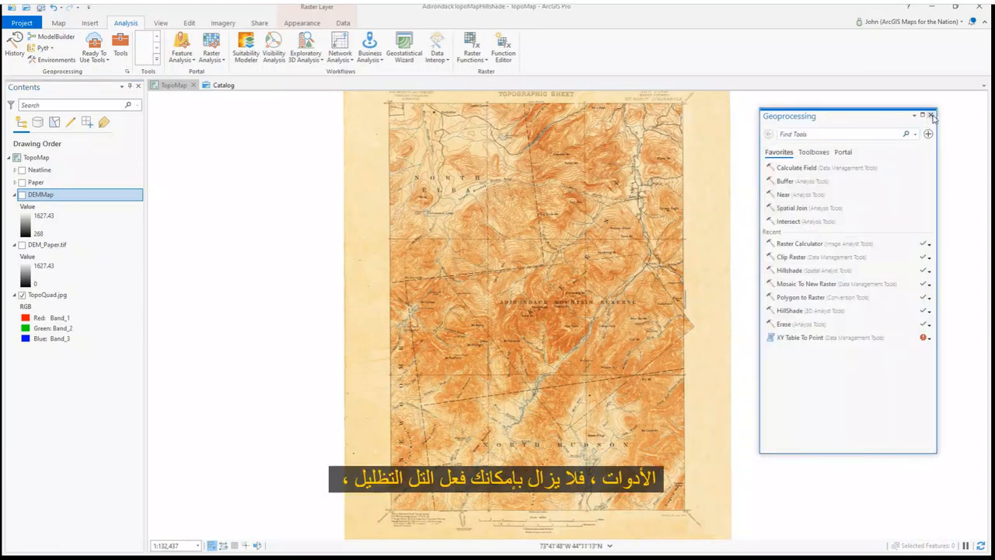
{"action": "left_click", "coordinate": [931, 115]}
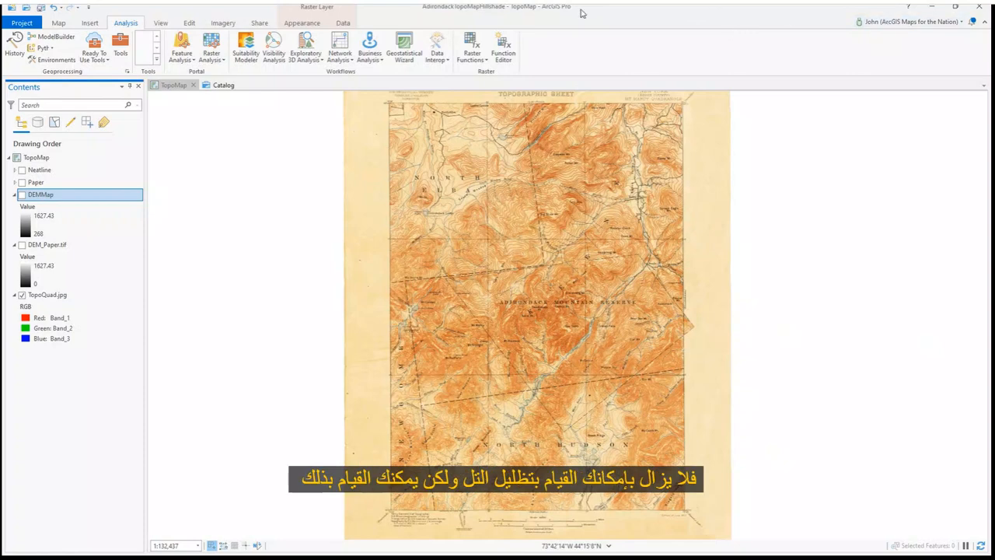
Create a hillshade layer from DEMMap using the Hillshade raster function in the Surface category, then close the raster functions pane
{"action": "left_click", "coordinate": [222, 23]}
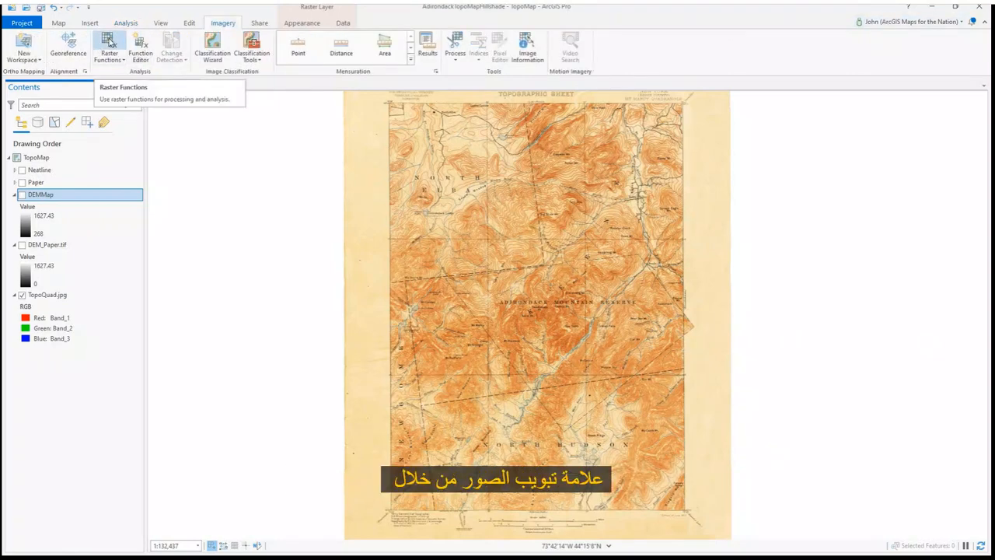
{"action": "left_click", "coordinate": [109, 43]}
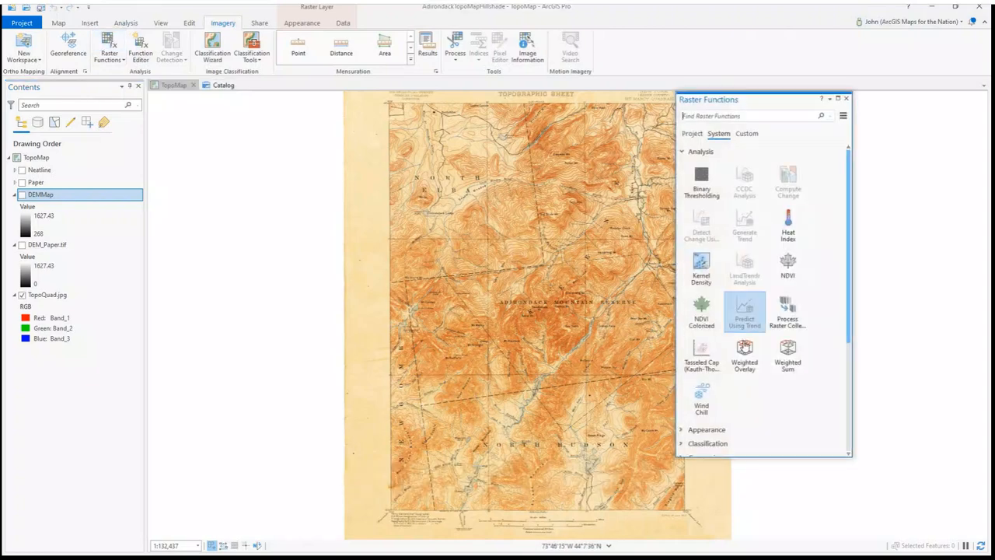
{"action": "scroll", "coordinate": [744, 342], "scroll_direction": "down", "scroll_amount": 5}
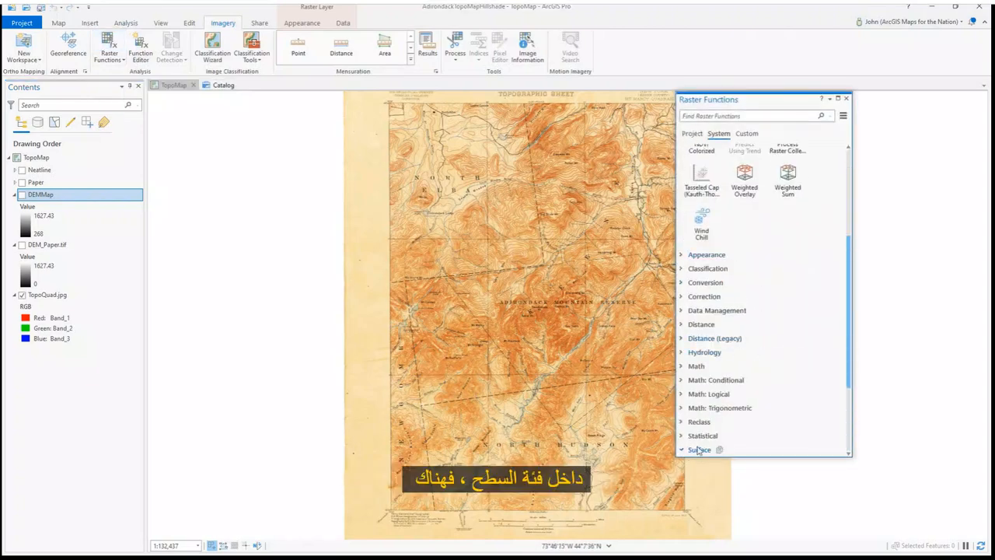
{"action": "left_click", "coordinate": [684, 450]}
{"action": "scroll", "coordinate": [786, 391], "scroll_direction": "down", "scroll_amount": 3}
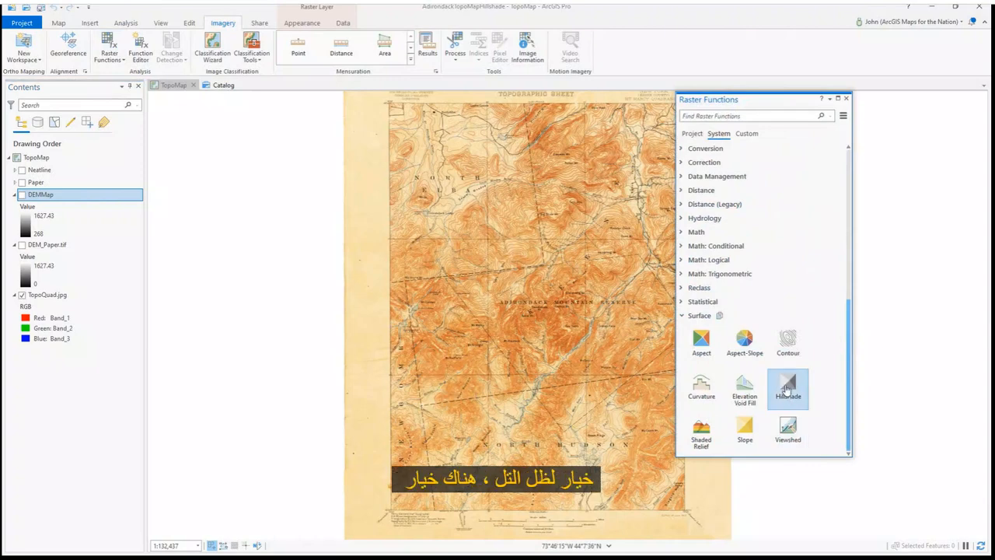
{"action": "left_click", "coordinate": [787, 391]}
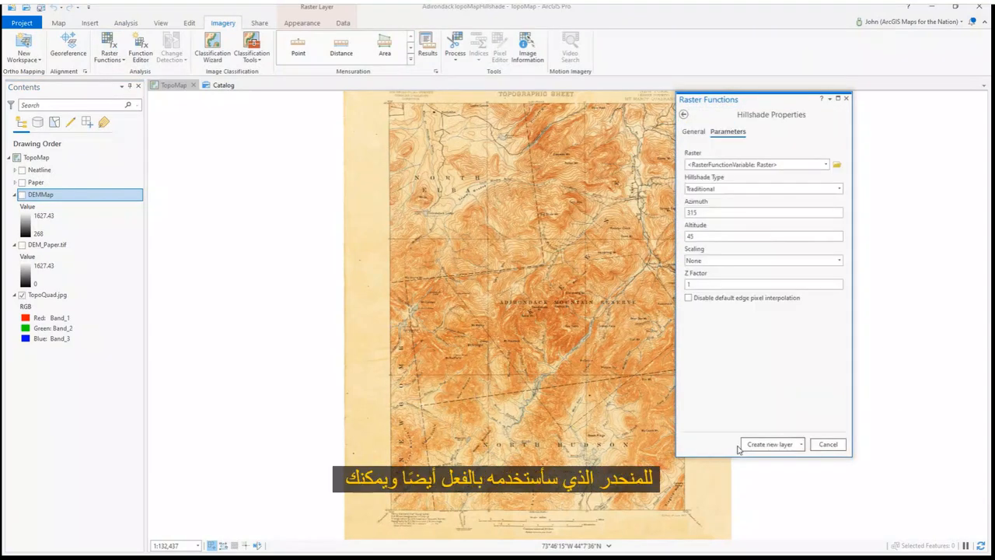
{"action": "left_click", "coordinate": [825, 165]}
{"action": "left_click", "coordinate": [786, 174]}
{"action": "left_click", "coordinate": [766, 445]}
{"action": "left_click_drag", "start_coordinate": [781, 105], "coordinate": [871, 146]}
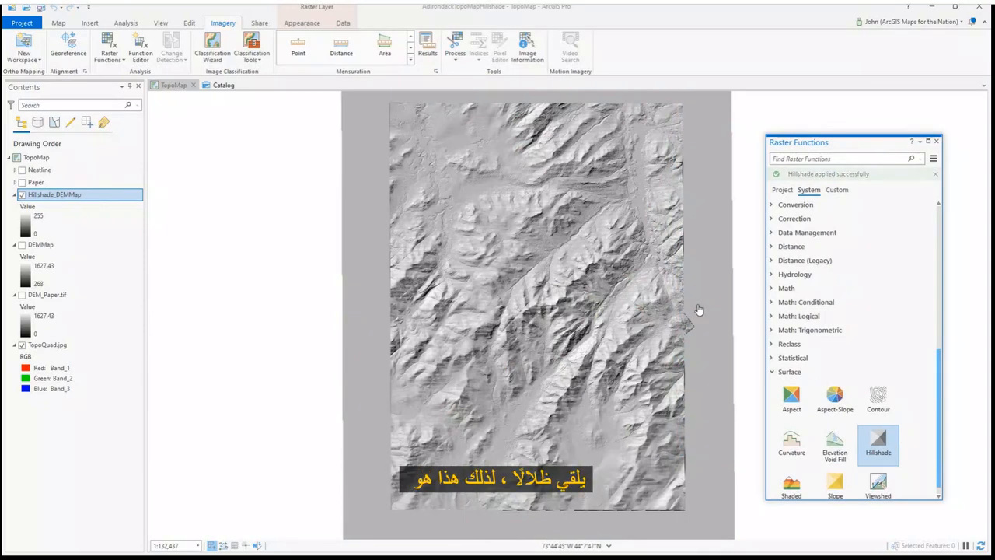
{"action": "left_click", "coordinate": [936, 144]}
Remove the Hillshade_DEMMap layer from the map
{"action": "right_click", "coordinate": [125, 197]}
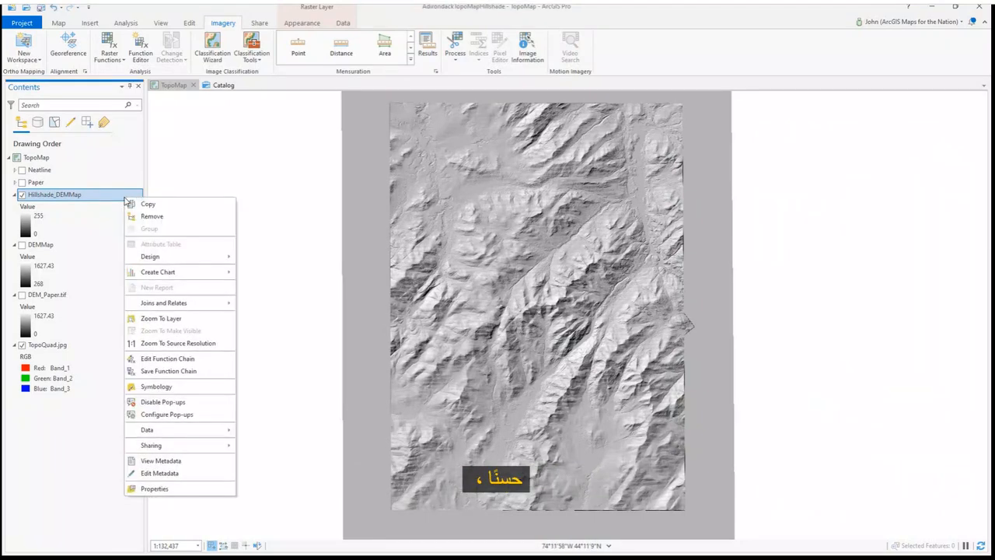
{"action": "left_click", "coordinate": [153, 217]}
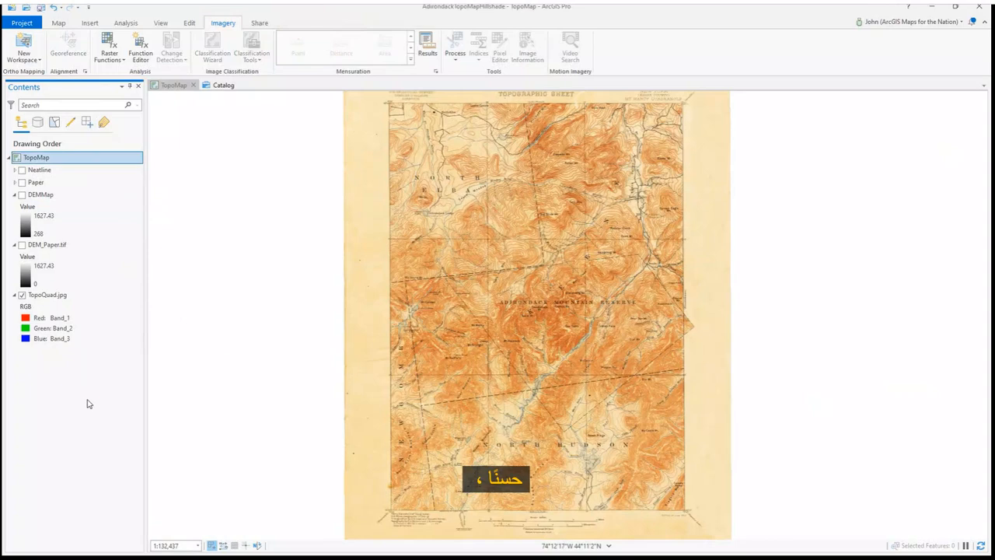
Create a new layout with a custom portrait page size of 22 by 27 inches
{"action": "left_click", "coordinate": [91, 25]}
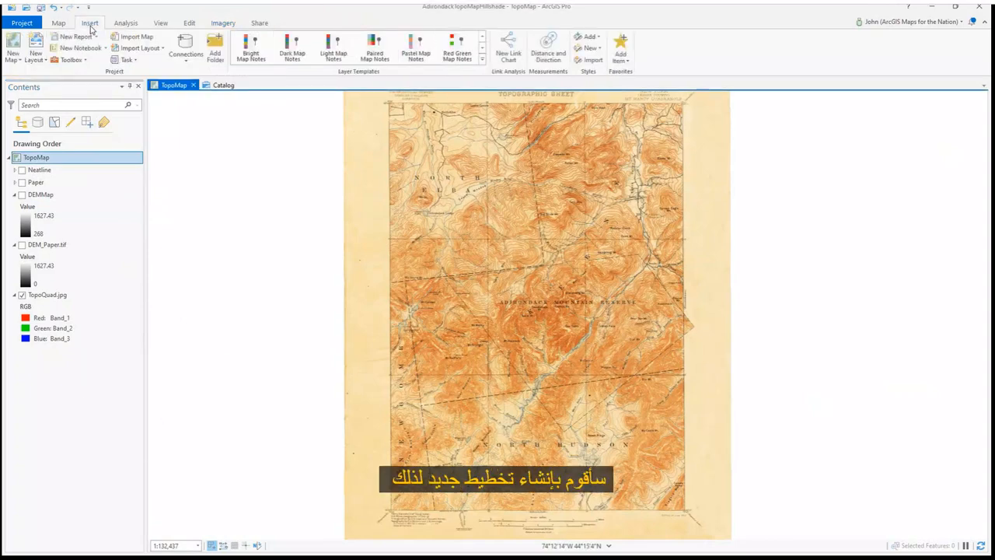
{"action": "left_click", "coordinate": [39, 58]}
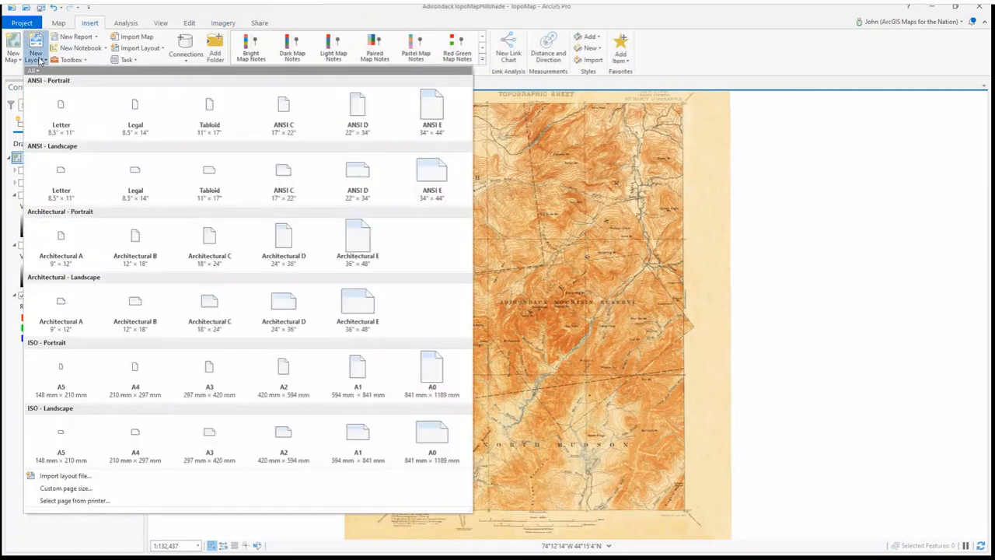
{"action": "left_click", "coordinate": [68, 488]}
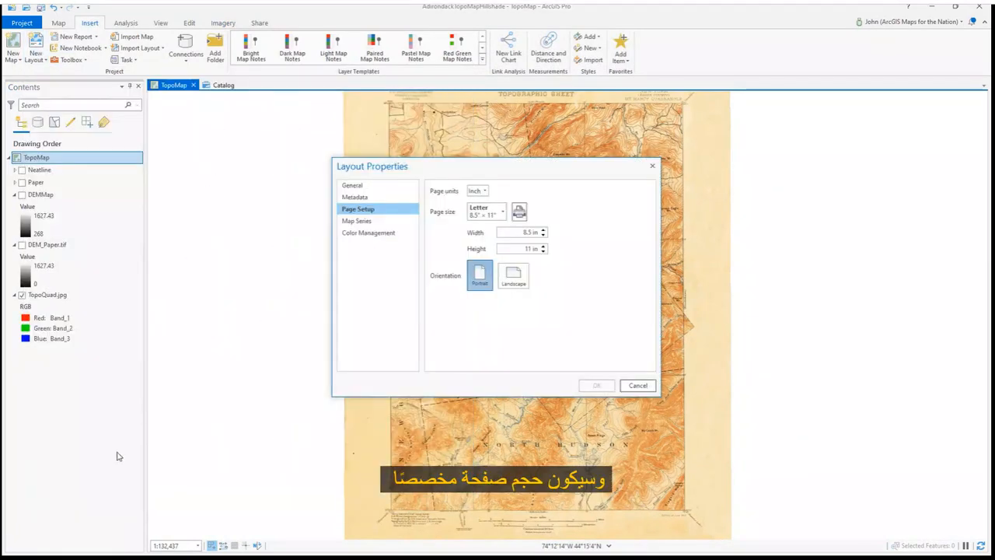
{"action": "left_click_drag", "start_coordinate": [513, 233], "coordinate": [548, 240]}
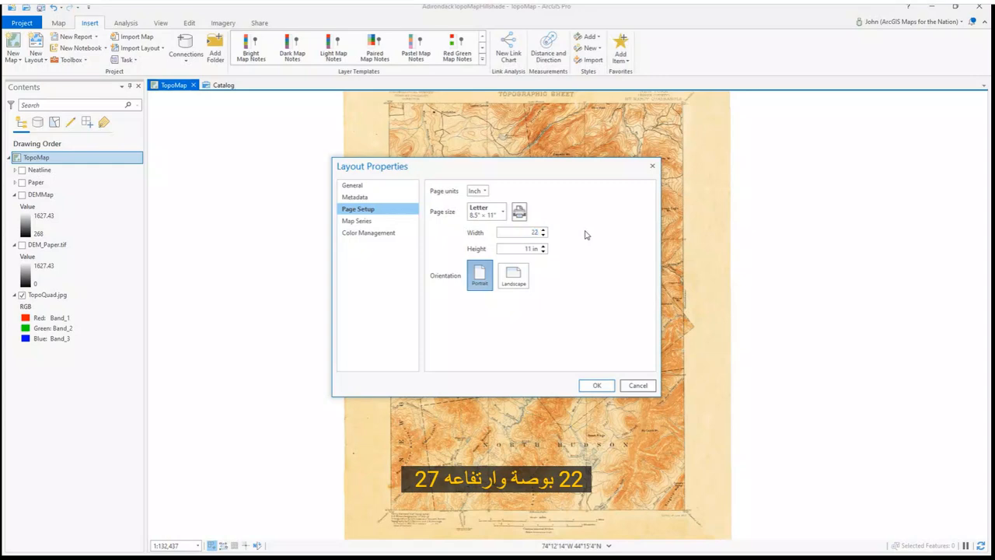
{"action": "left_click_drag", "start_coordinate": [520, 248], "coordinate": [560, 259]}
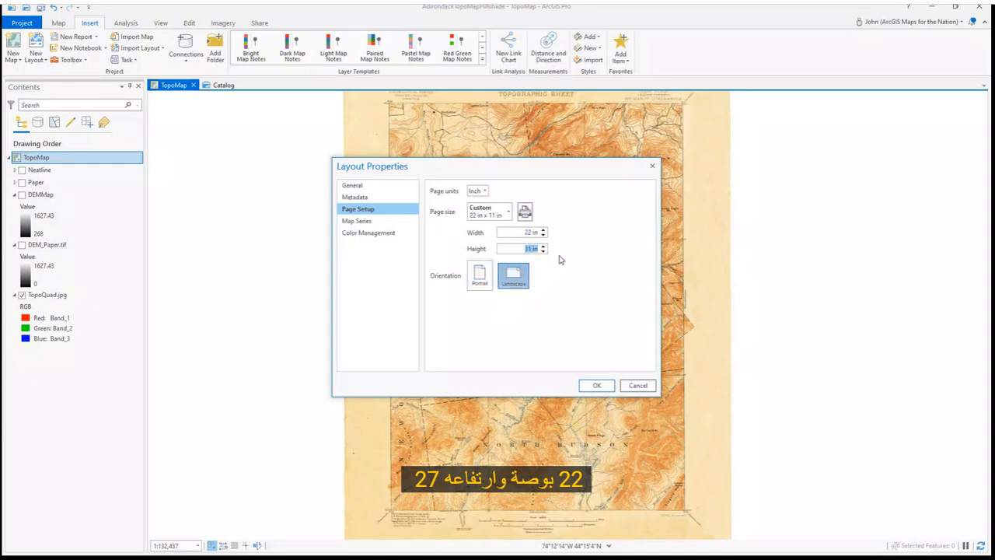
{"action": "type", "text": "27"}
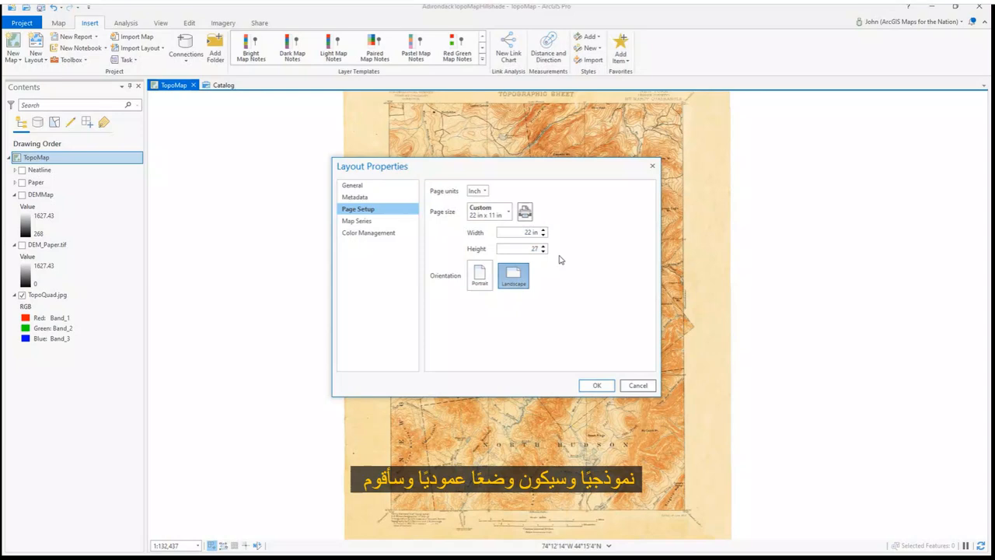
{"action": "left_click", "coordinate": [513, 273]}
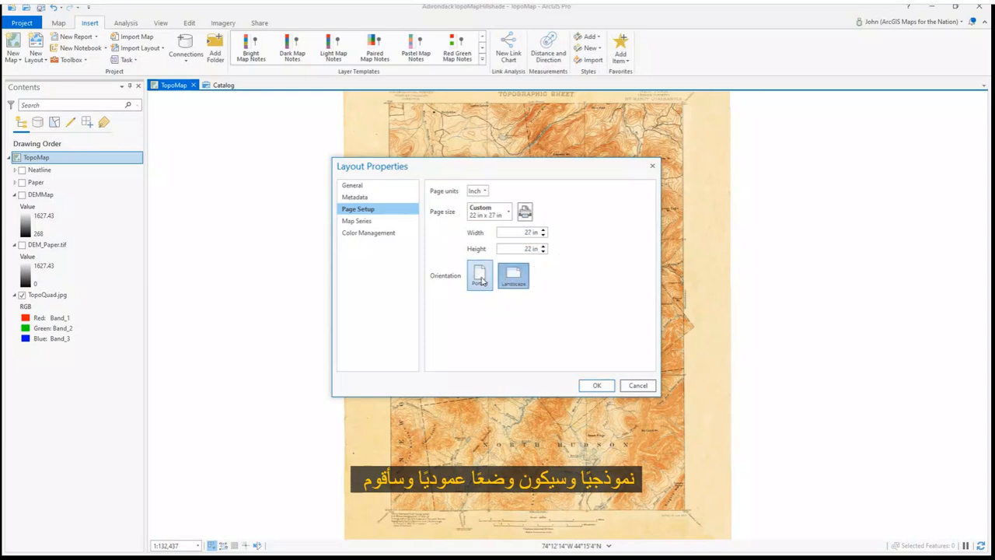
{"action": "left_click", "coordinate": [482, 279]}
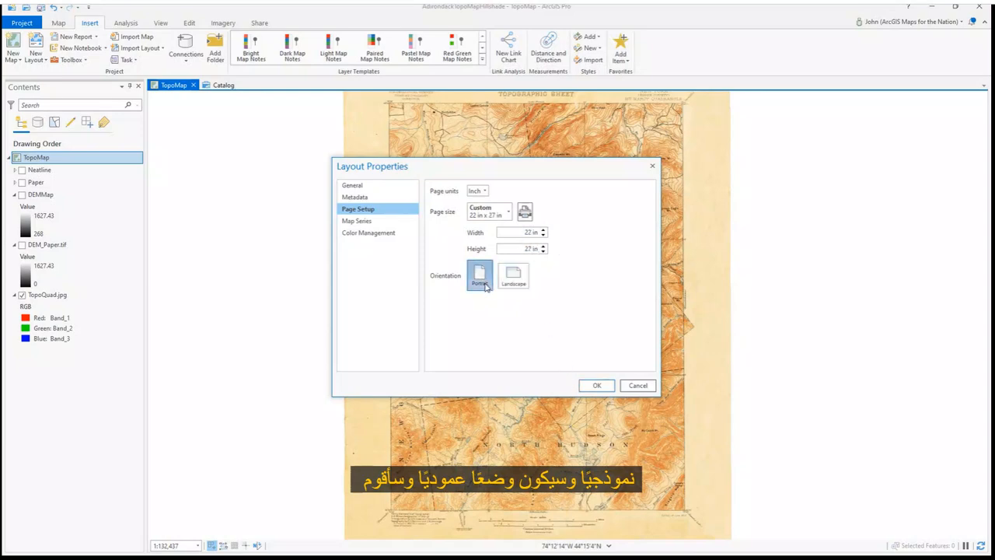
{"action": "left_click", "coordinate": [595, 388]}
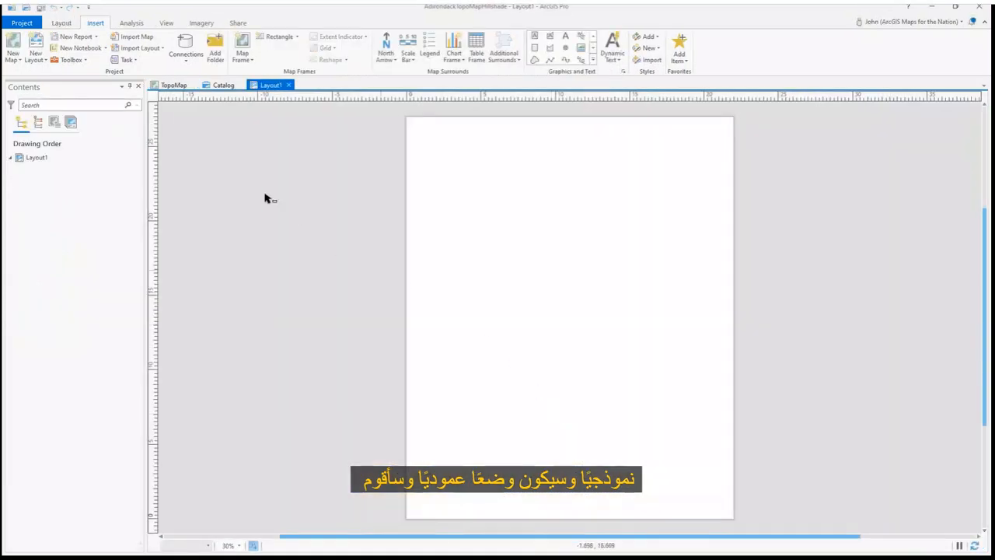
Insert a TopoMap map frame at 1:132,437 covering the whole layout page
{"action": "left_click", "coordinate": [244, 61]}
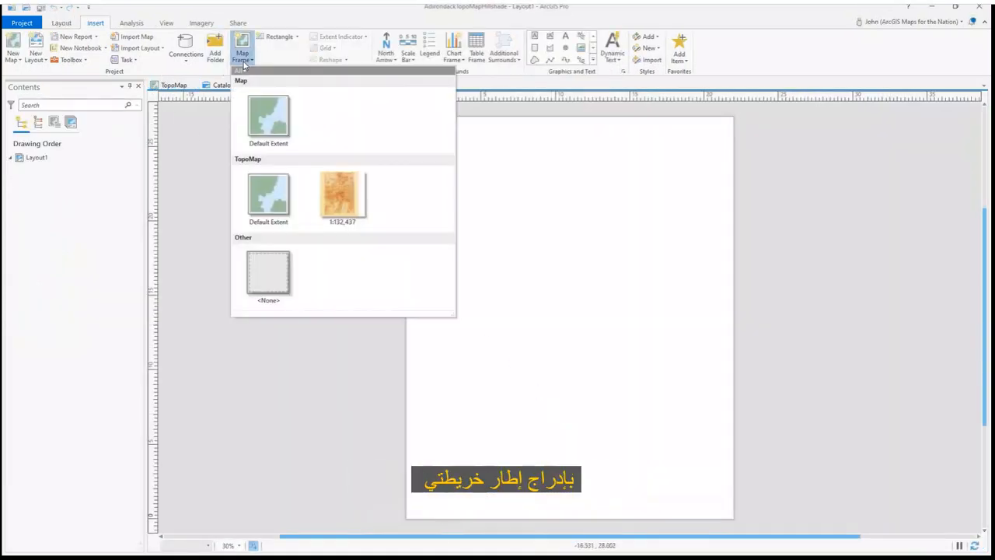
{"action": "left_click", "coordinate": [263, 197]}
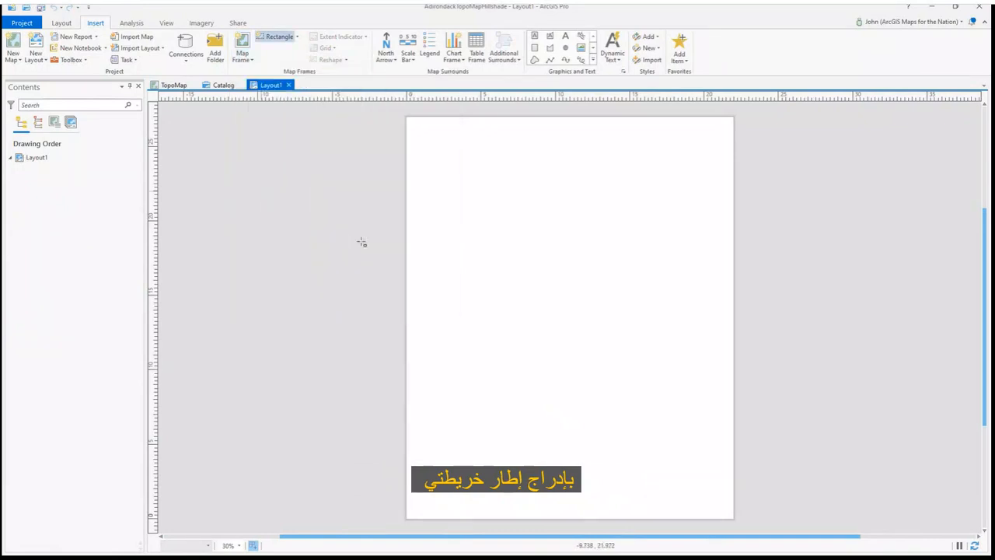
{"action": "left_click_drag", "start_coordinate": [407, 119], "coordinate": [732, 517]}
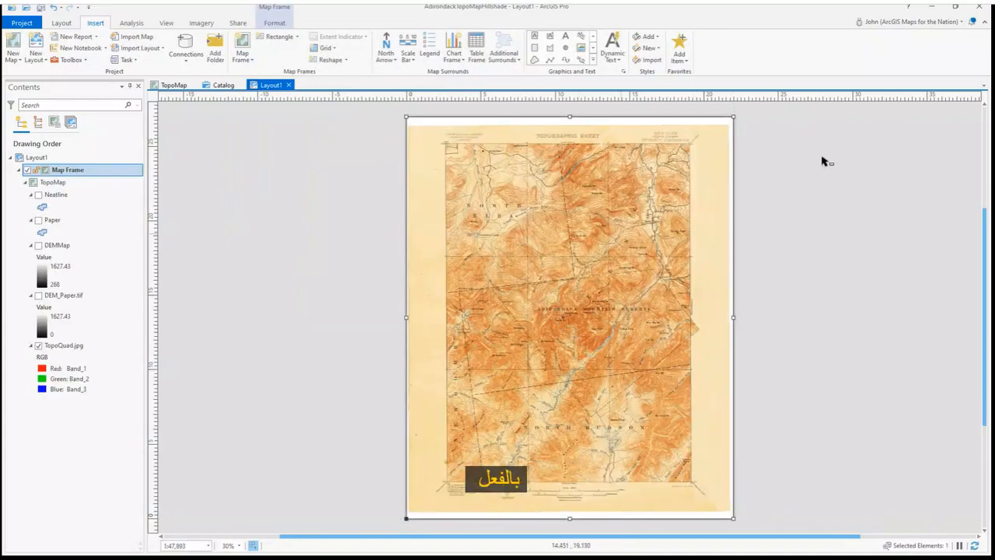
{"action": "left_click", "coordinate": [985, 22]}
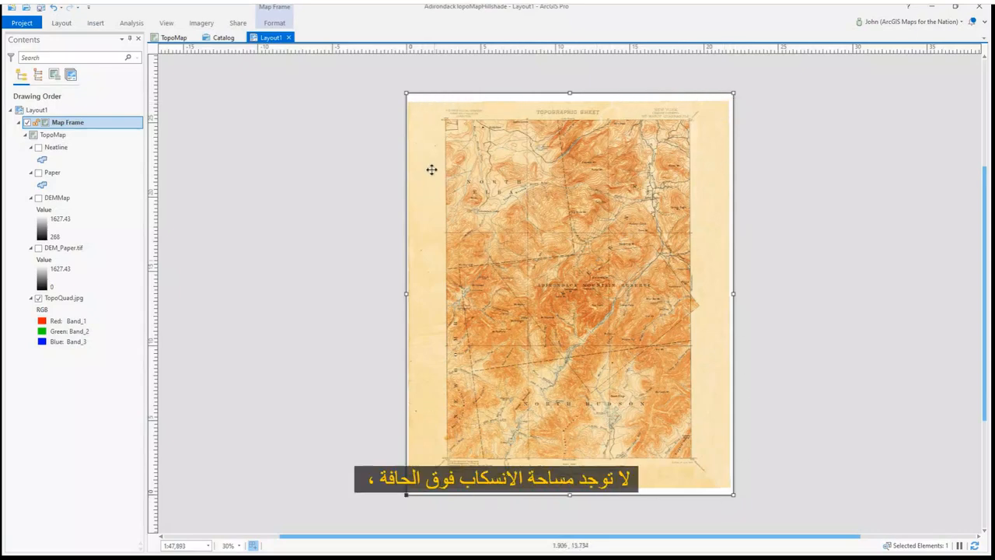
Activate the map frame, pan the map slightly to fit the page, and return to the layout
{"action": "right_click", "coordinate": [481, 258]}
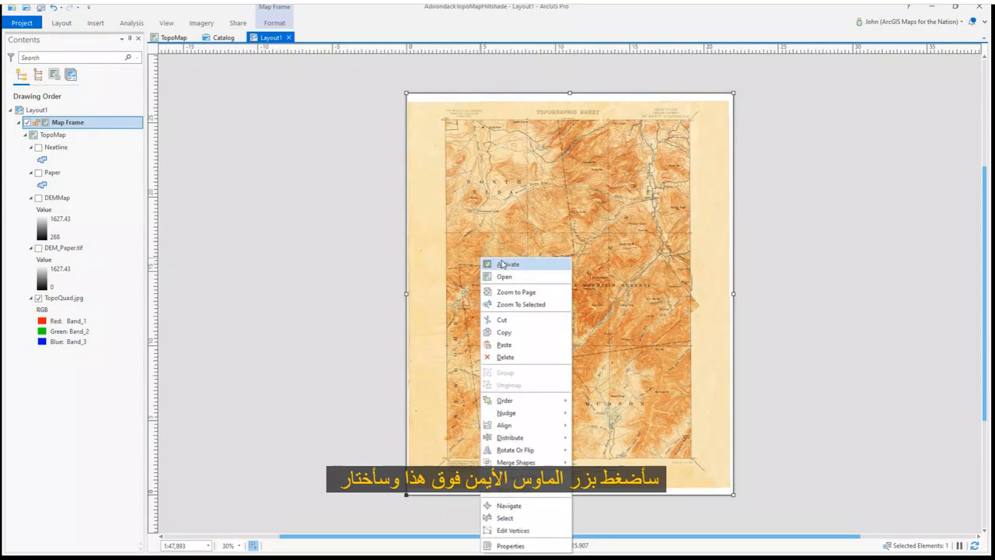
{"action": "left_click", "coordinate": [506, 262]}
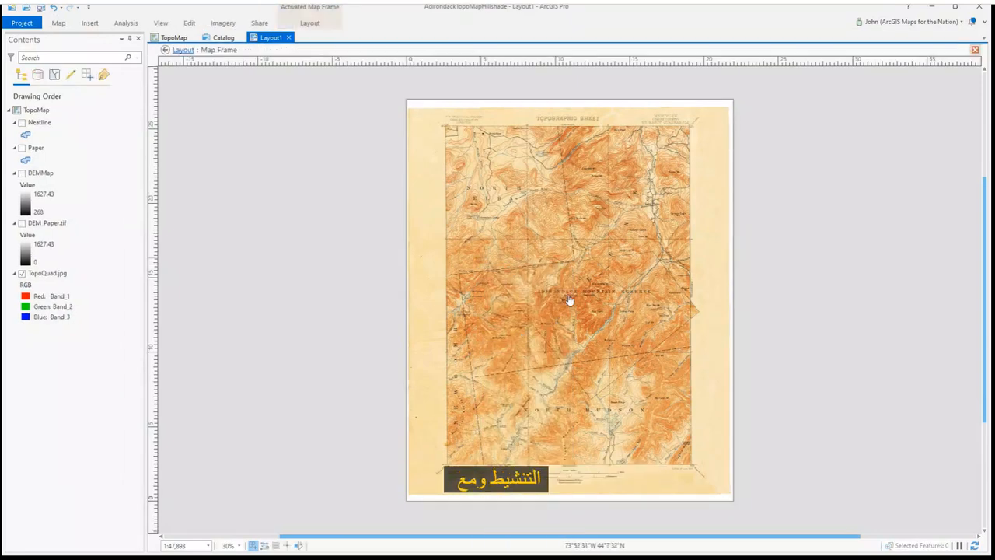
{"action": "left_click_drag", "start_coordinate": [569, 299], "coordinate": [569, 296]}
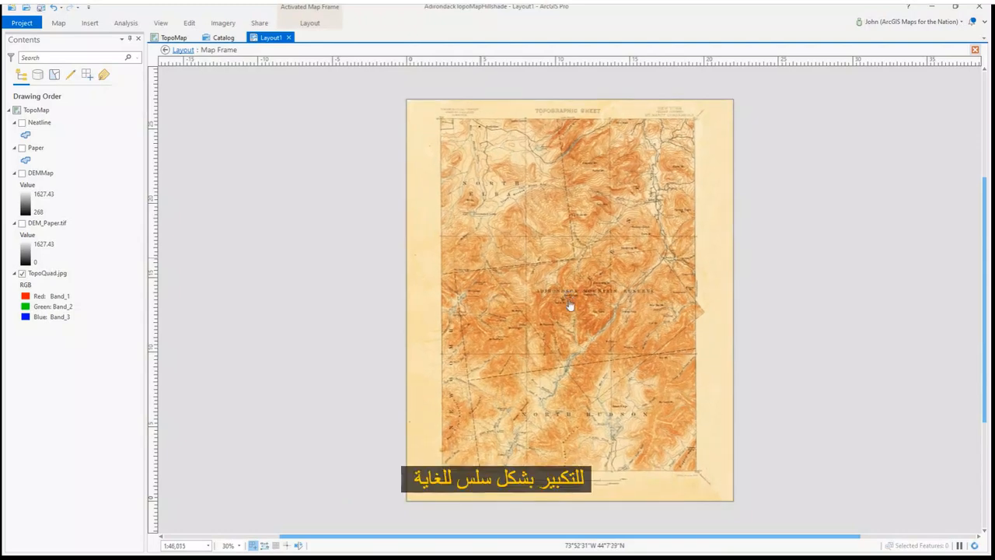
{"action": "left_click", "coordinate": [181, 51]}
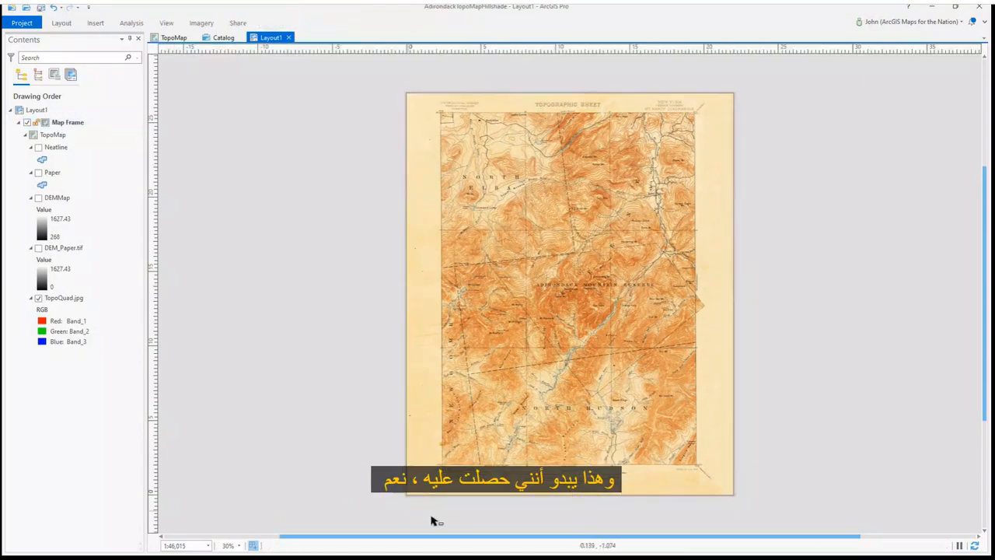
{"action": "scroll", "coordinate": [411, 484], "scroll_direction": "up", "scroll_amount": 10}
{"action": "scroll", "coordinate": [344, 515], "scroll_direction": "down", "scroll_amount": 10}
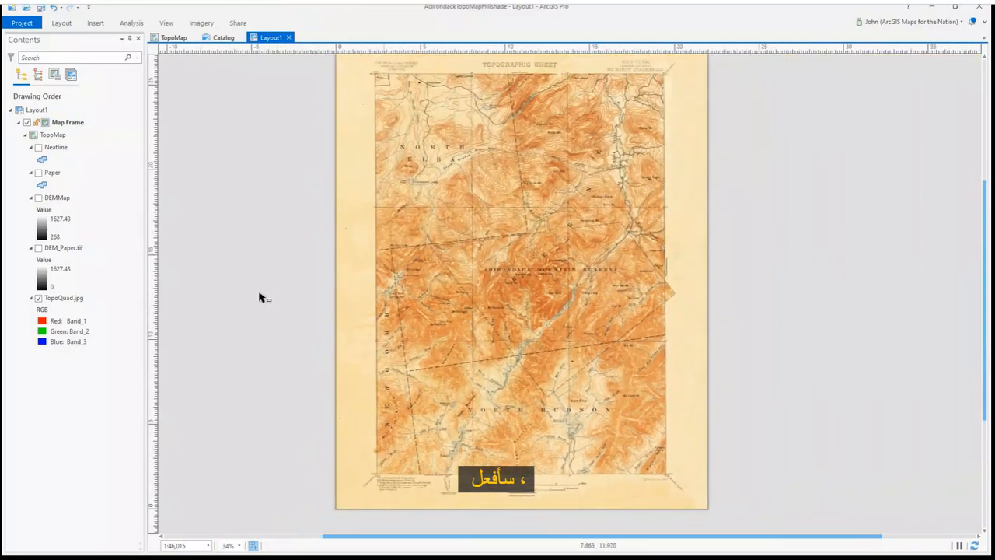
Remove the map frame's border by setting its border symbol width to 0 pt in the Format Map Frame display options
{"action": "left_click_drag", "start_coordinate": [264, 284], "coordinate": [298, 287]}
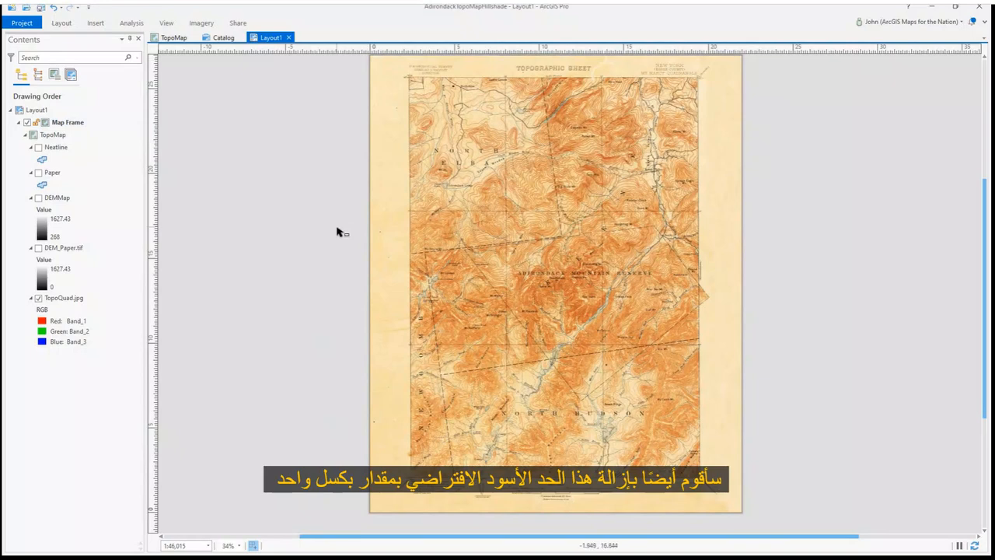
{"action": "left_click", "coordinate": [84, 122]}
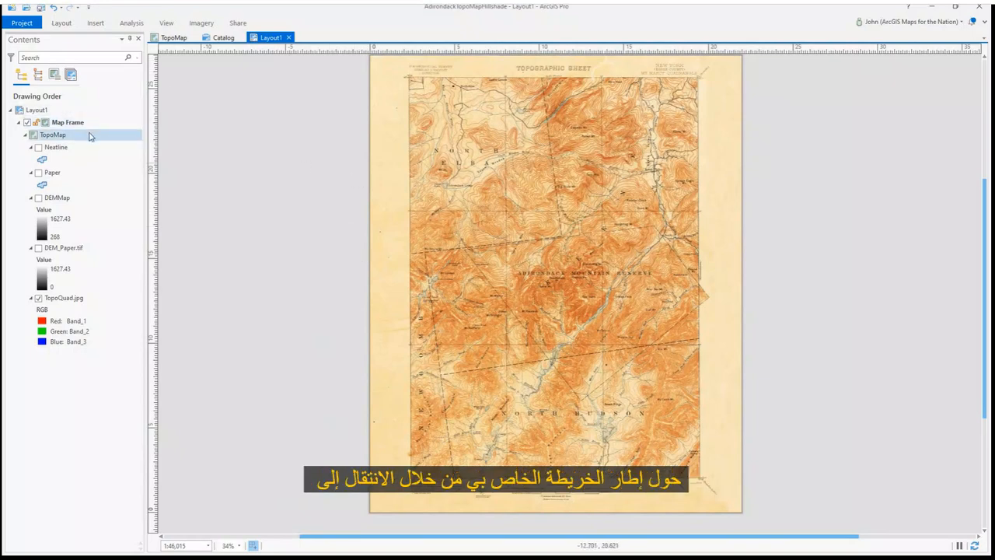
{"action": "double_click", "coordinate": [78, 122]}
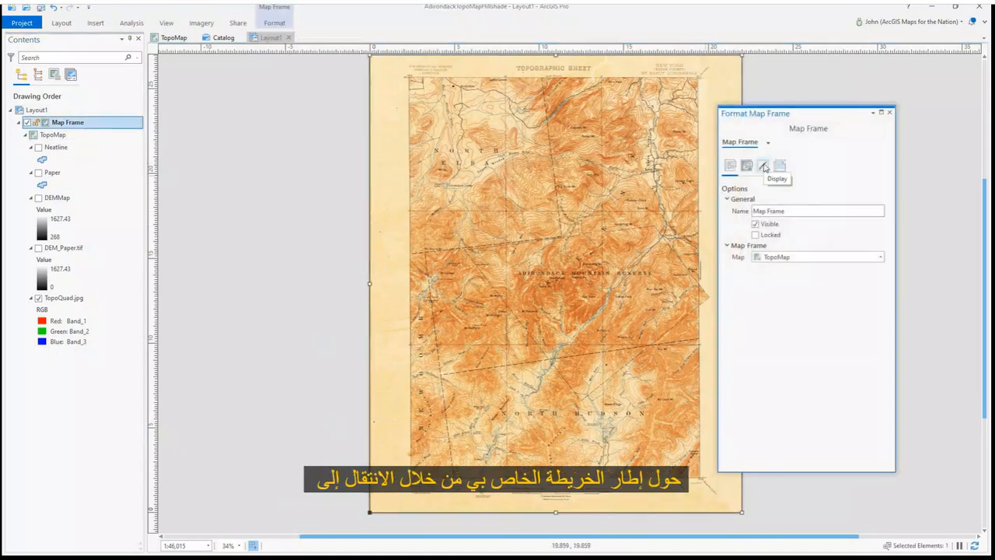
{"action": "left_click", "coordinate": [765, 168]}
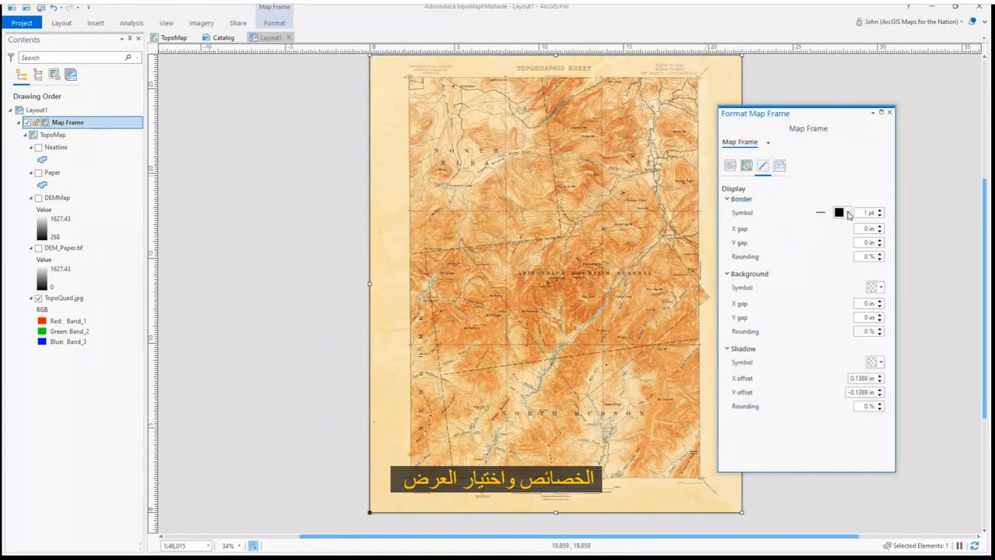
{"action": "left_click", "coordinate": [880, 215]}
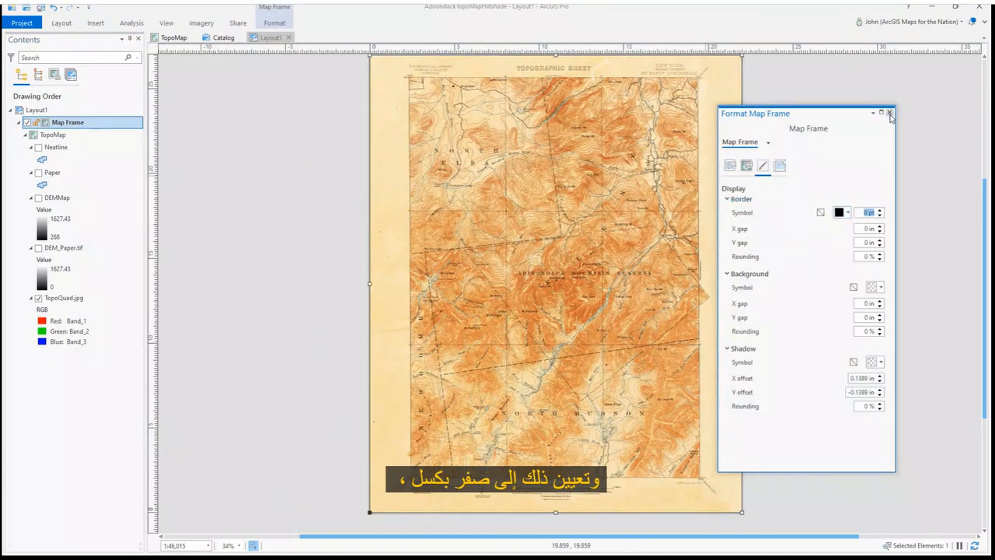
{"action": "left_click", "coordinate": [891, 113]}
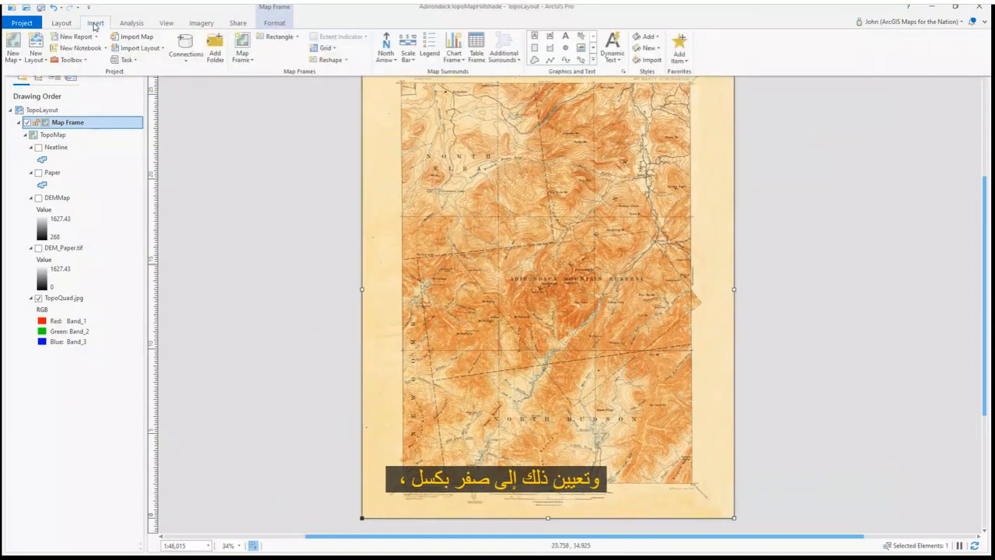
Open the Spatial Analyst Hillshade geoprocessing tool and choose DEMMap as the input raster
{"action": "left_click", "coordinate": [131, 22]}
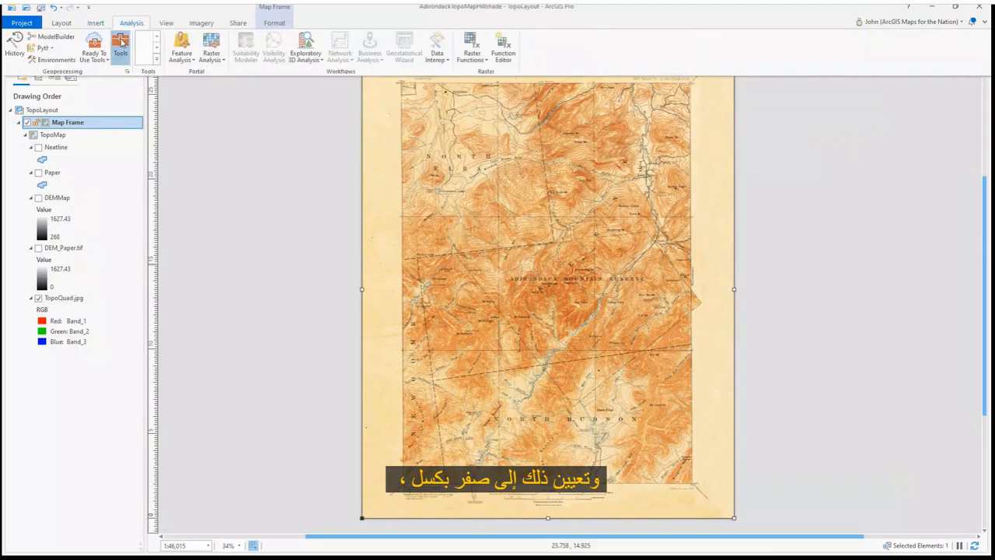
{"action": "left_click", "coordinate": [120, 45]}
{"action": "type", "text": "hillshade"}
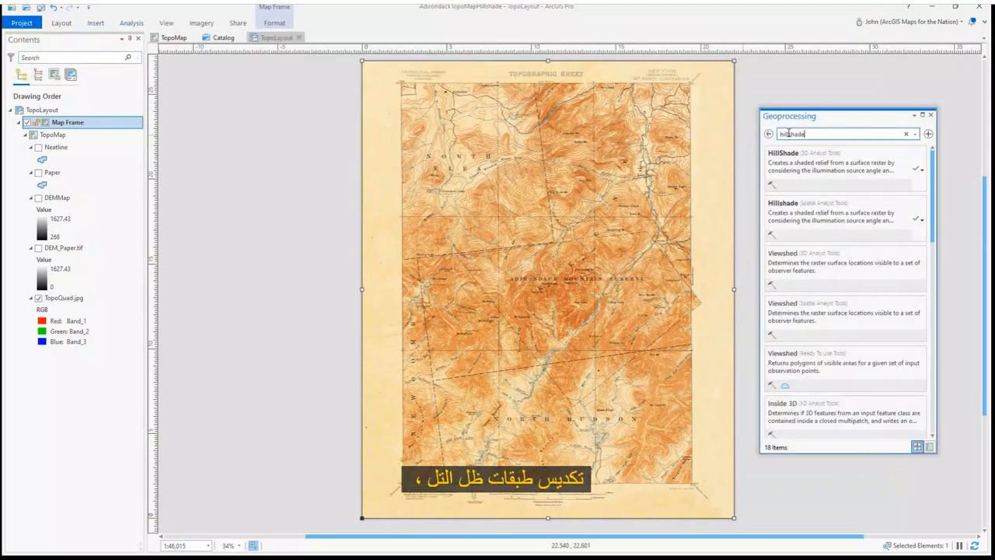
{"action": "left_click", "coordinate": [813, 212]}
{"action": "left_click", "coordinate": [915, 181]}
{"action": "left_click", "coordinate": [899, 191]}
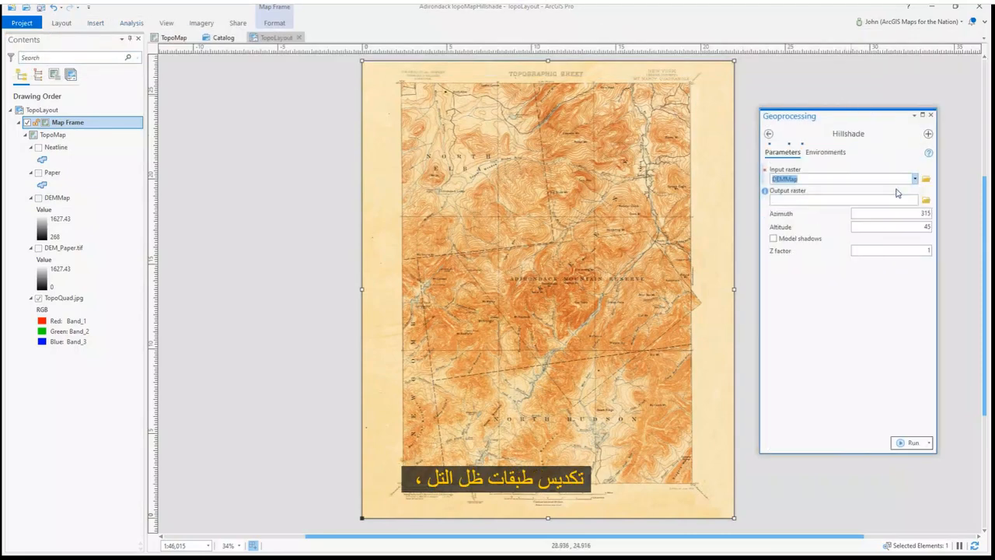
Name the output raster Shade1, set azimuth 320 and Z factor 3, and run Hillshade
{"action": "left_click", "coordinate": [925, 200]}
{"action": "type", "text": "Shade1"}
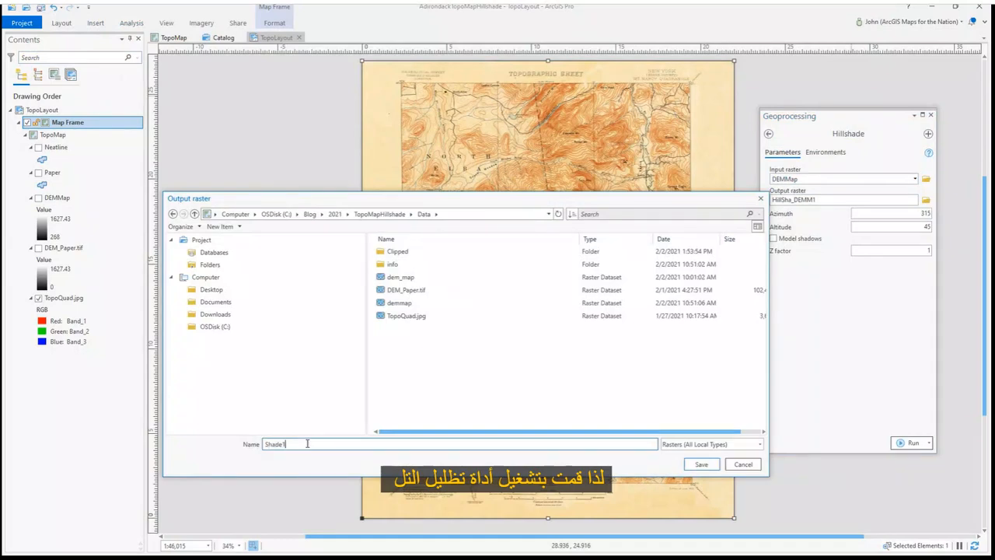
{"action": "key", "text": "Return"}
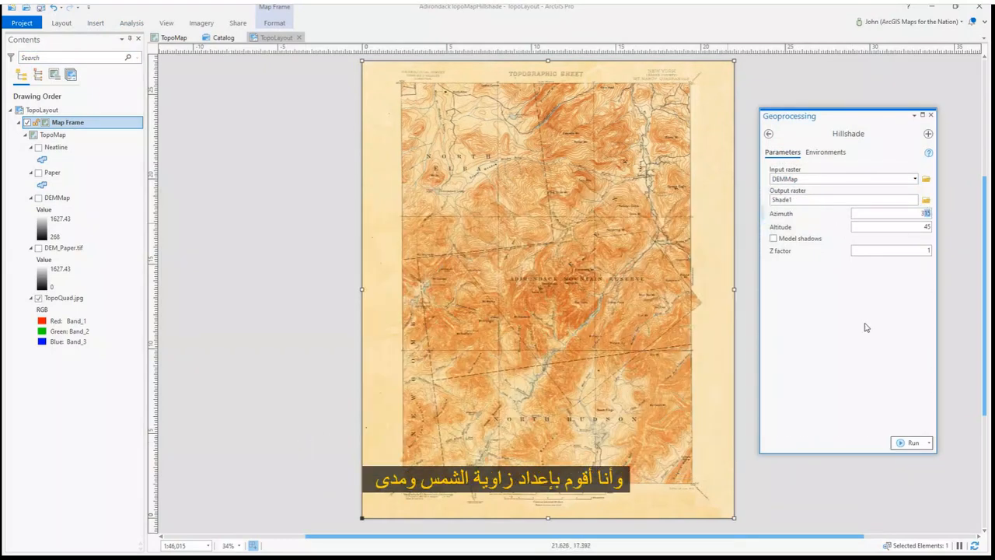
{"action": "left_click", "coordinate": [917, 252]}
{"action": "left_click", "coordinate": [911, 442]}
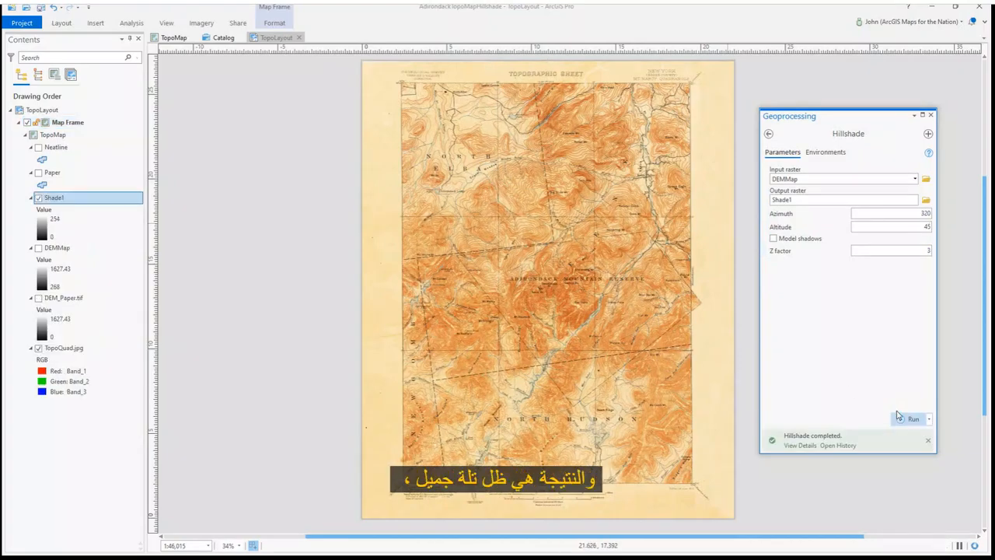
Enable Model shadows and rerun Hillshade to overwrite Shade1
{"action": "right_click", "coordinate": [99, 197]}
{"action": "left_click", "coordinate": [776, 241]}
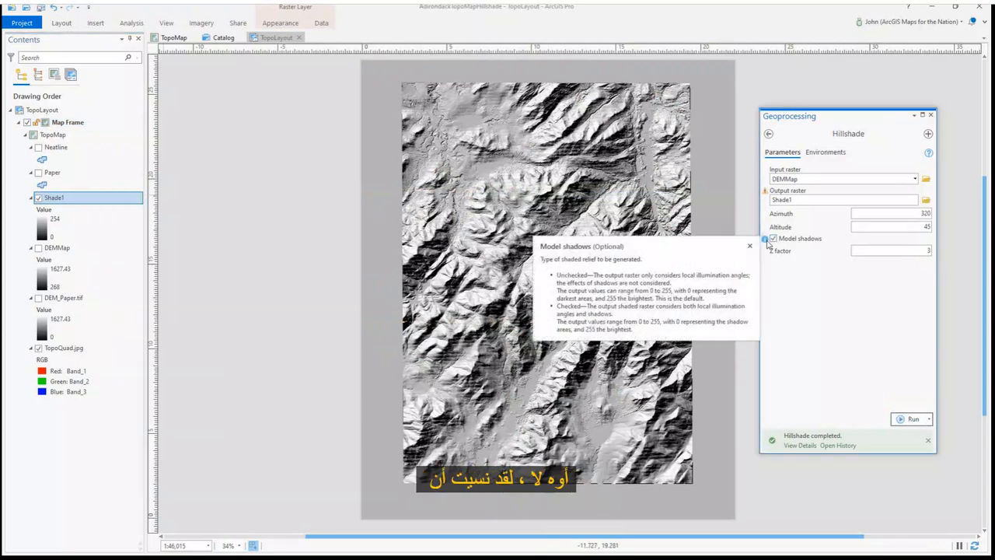
{"action": "left_click", "coordinate": [900, 418]}
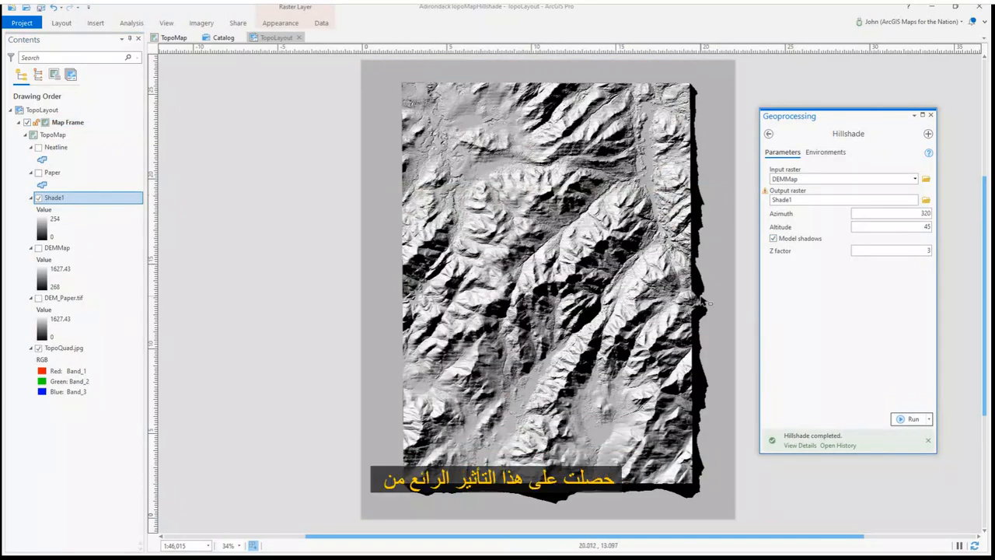
Run Hillshade again with output Shade2, altitude 35 and Z factor 4
{"action": "left_click", "coordinate": [801, 200]}
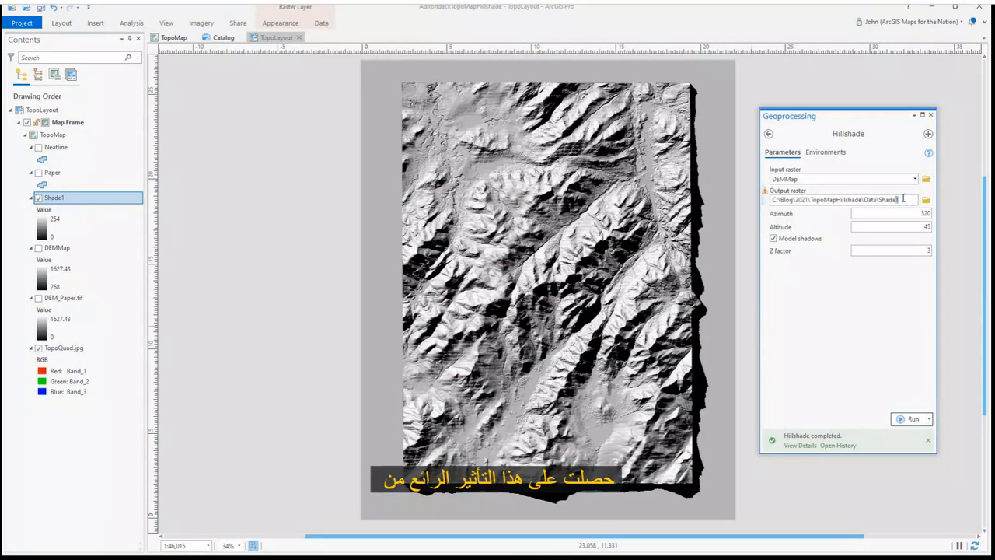
{"action": "key", "text": "BackSpace"}
{"action": "type", "text": "2"}
{"action": "double_click", "coordinate": [924, 214]}
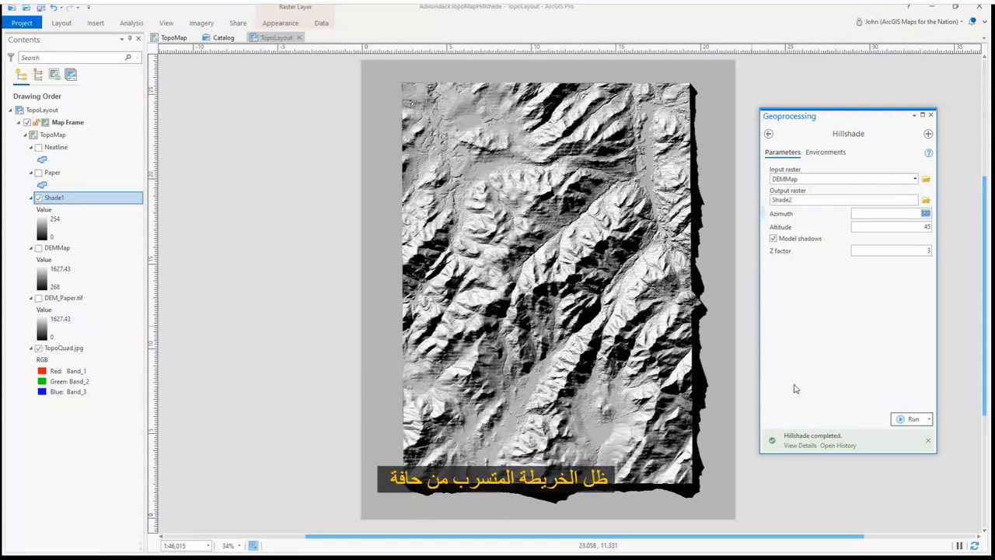
{"action": "key", "text": "Tab"}
{"action": "type", "text": "35"}
{"action": "key", "text": "Tab"}
{"action": "key", "text": "Tab"}
{"action": "type", "text": "4"}
{"action": "left_click", "coordinate": [911, 418]}
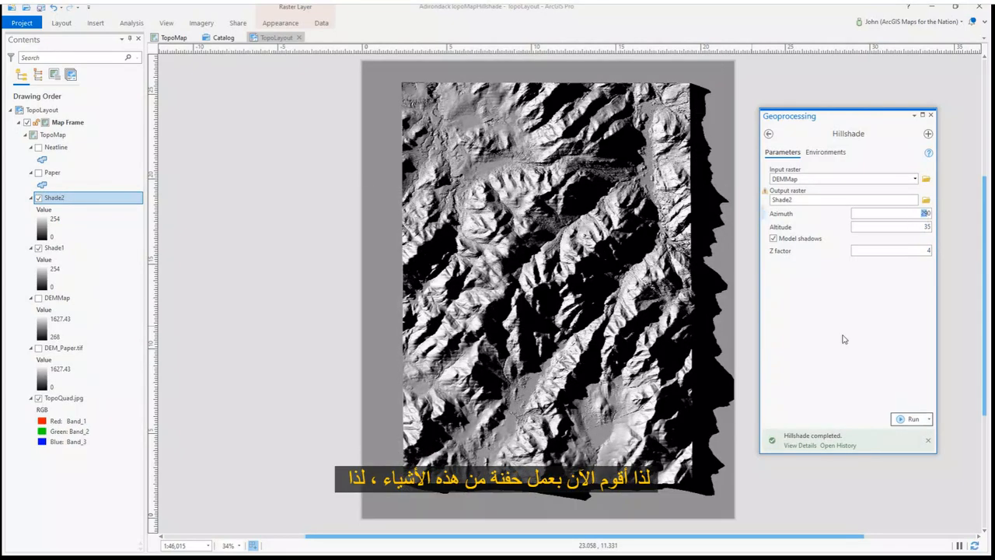
Run Hillshade a third time with output Shade3, azimuth 45, altitude 65 and Z factor 2
{"action": "key", "text": "Tab"}
{"action": "mouse_move", "coordinate": [787, 434]}
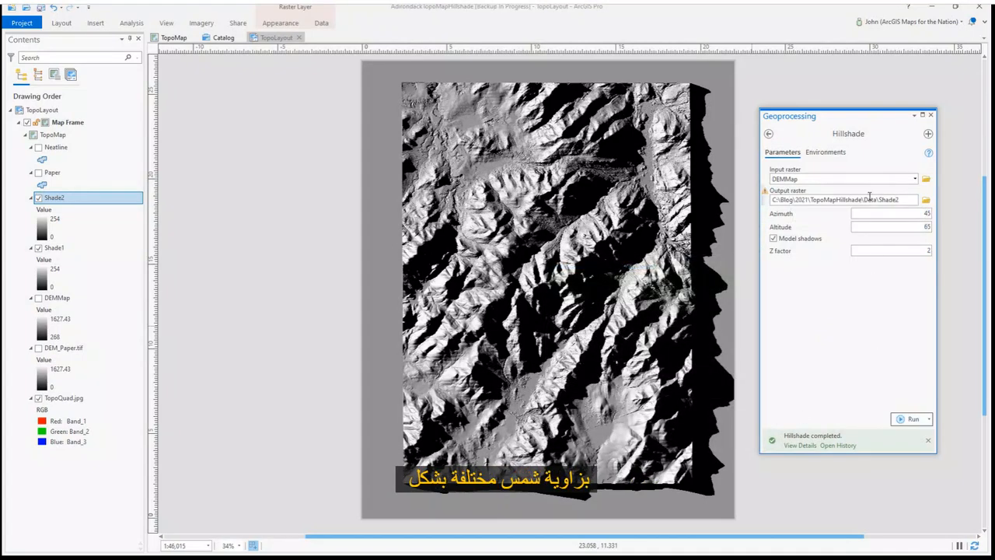
{"action": "left_click", "coordinate": [902, 420]}
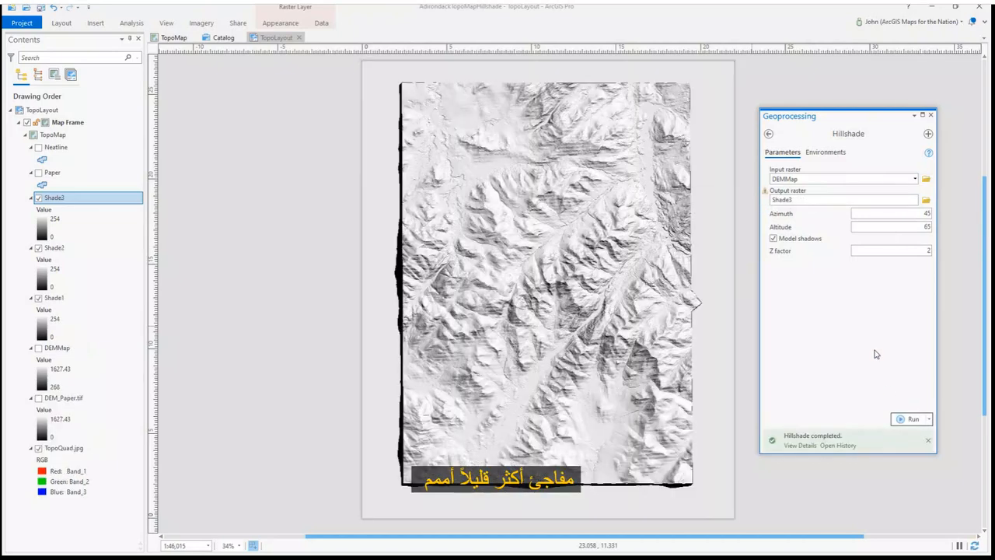
Turn off the Shade3 and Shade2 layers and select Shade1
{"action": "left_click", "coordinate": [38, 198]}
{"action": "left_click", "coordinate": [38, 248]}
{"action": "left_click", "coordinate": [87, 297]}
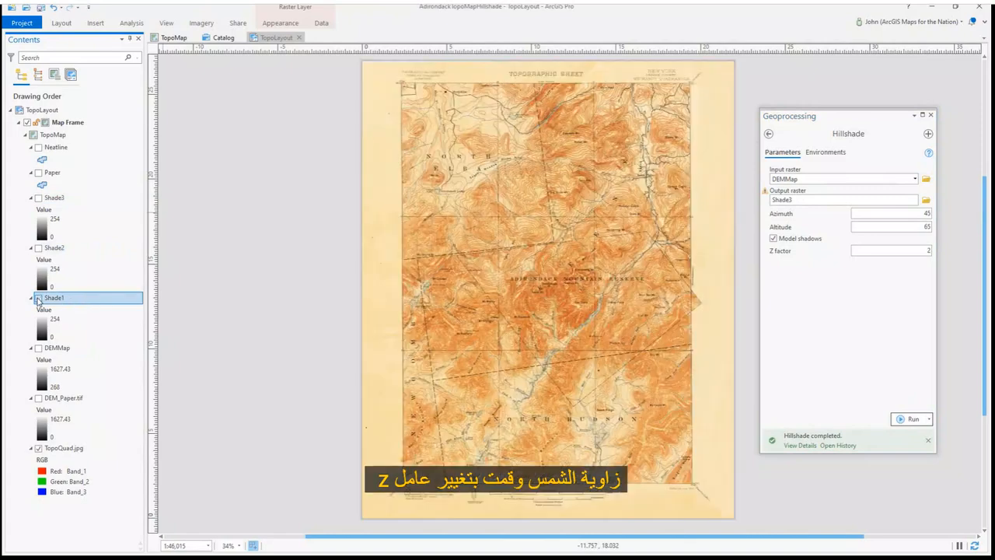
Close the Geoprocessing pane and set the Shade1 layer's blend mode to Soft Light
{"action": "left_click", "coordinate": [931, 116]}
{"action": "left_click", "coordinate": [279, 22]}
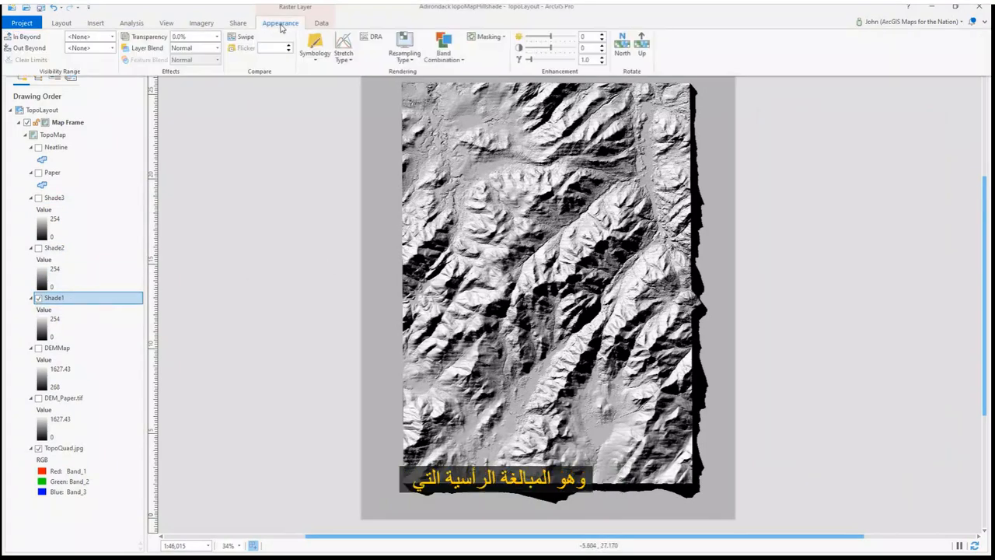
{"action": "left_click", "coordinate": [217, 48]}
{"action": "left_click", "coordinate": [192, 253]}
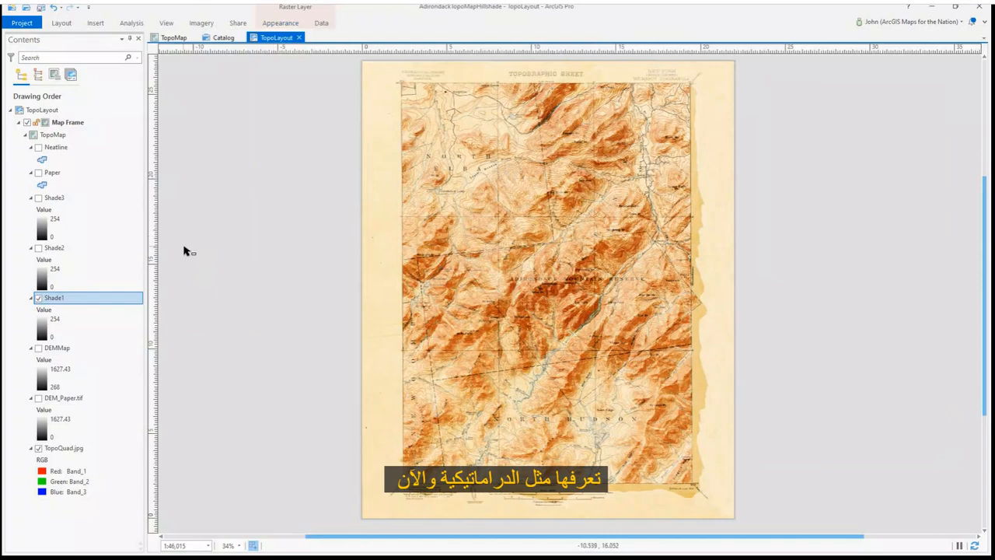
Apply the Focal Statistics raster function to Shade1 with a Rectangle neighborhood of width 12 and Mean statistics as a new layer
{"action": "left_click", "coordinate": [201, 23]}
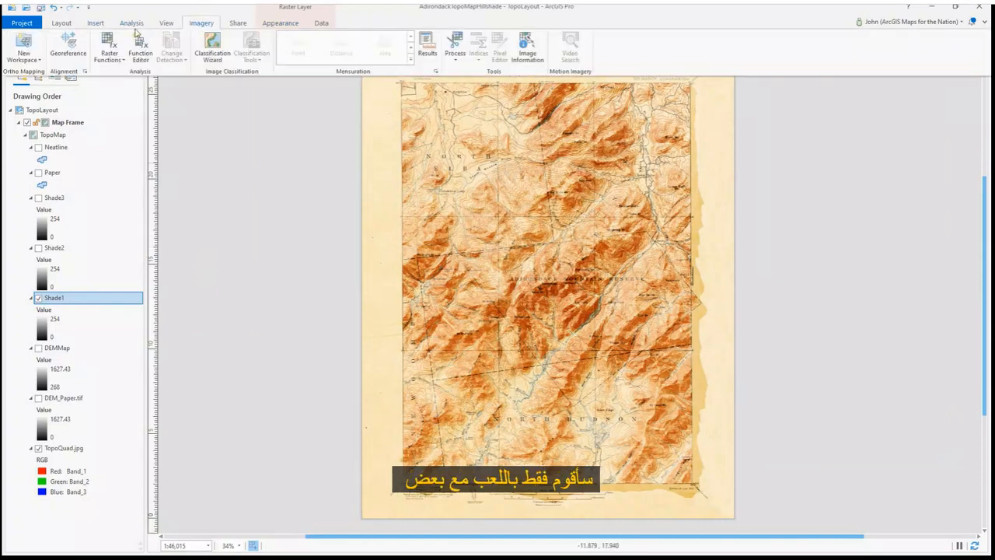
{"action": "left_click", "coordinate": [106, 41]}
{"action": "scroll", "coordinate": [826, 258], "scroll_direction": "up", "scroll_amount": 5}
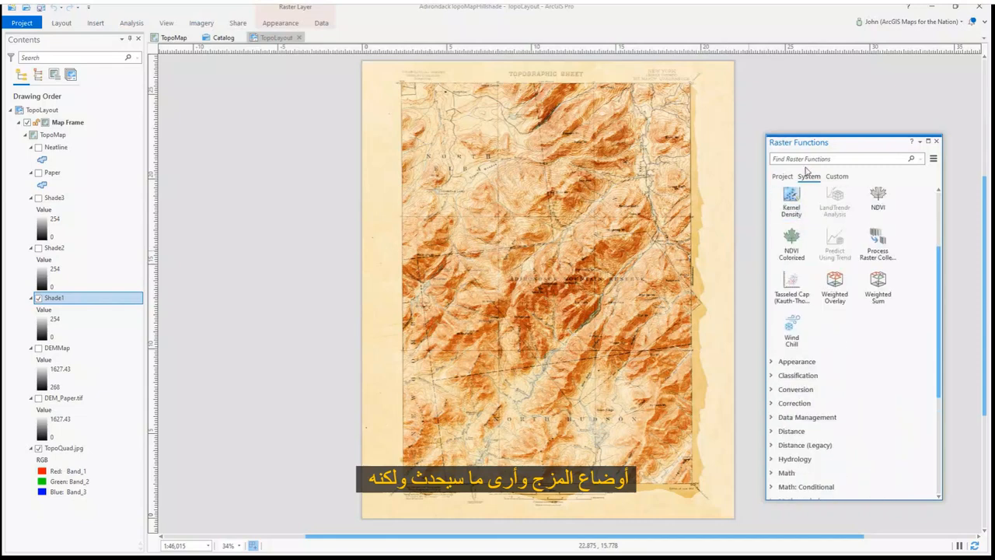
{"action": "left_click", "coordinate": [839, 159]}
{"action": "type", "text": "focal"}
{"action": "left_click", "coordinate": [800, 226]}
{"action": "left_click", "coordinate": [916, 207]}
{"action": "left_click", "coordinate": [816, 235]}
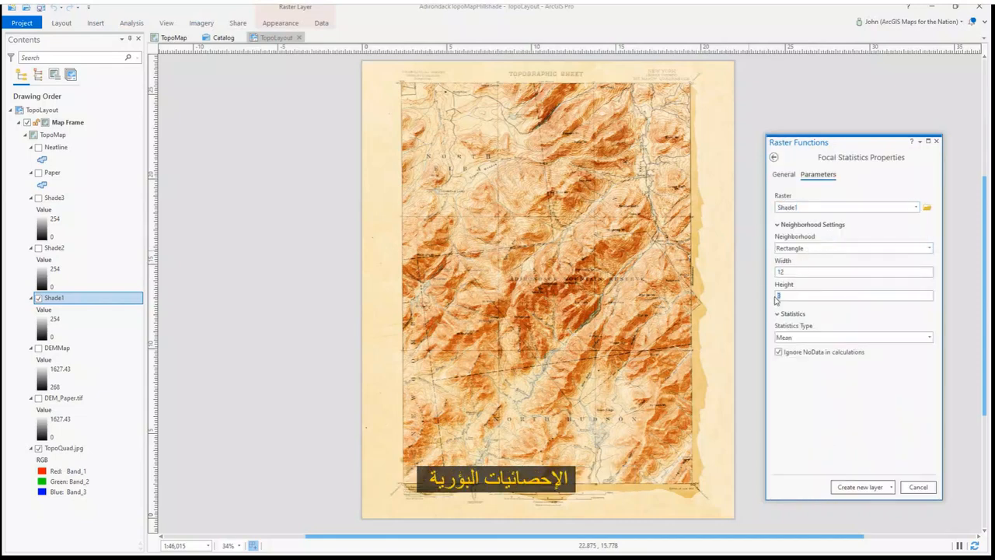
{"action": "left_click", "coordinate": [858, 487]}
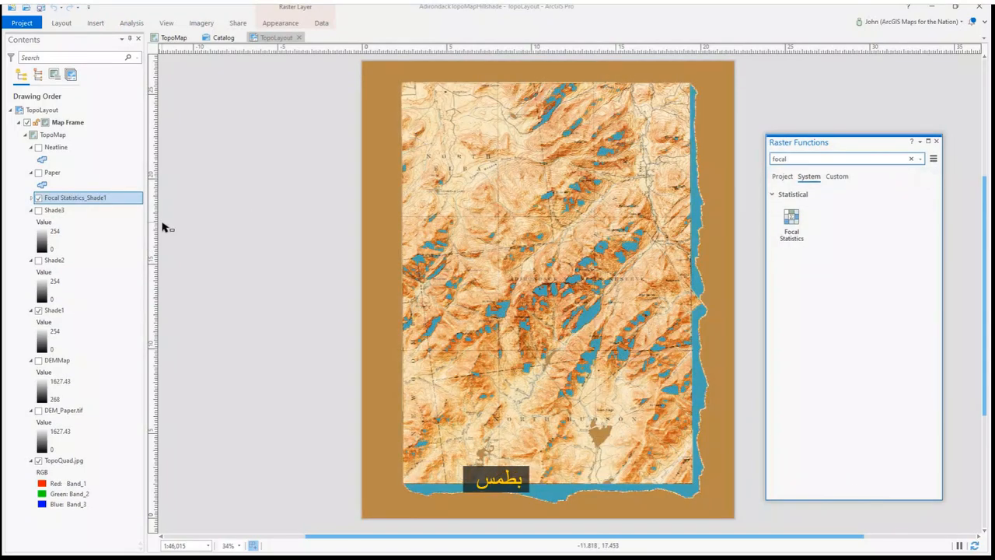
Change the focal statistics layer's primary symbology to Stretch
{"action": "right_click", "coordinate": [123, 198]}
{"action": "left_click", "coordinate": [156, 381]}
{"action": "left_click", "coordinate": [847, 169]}
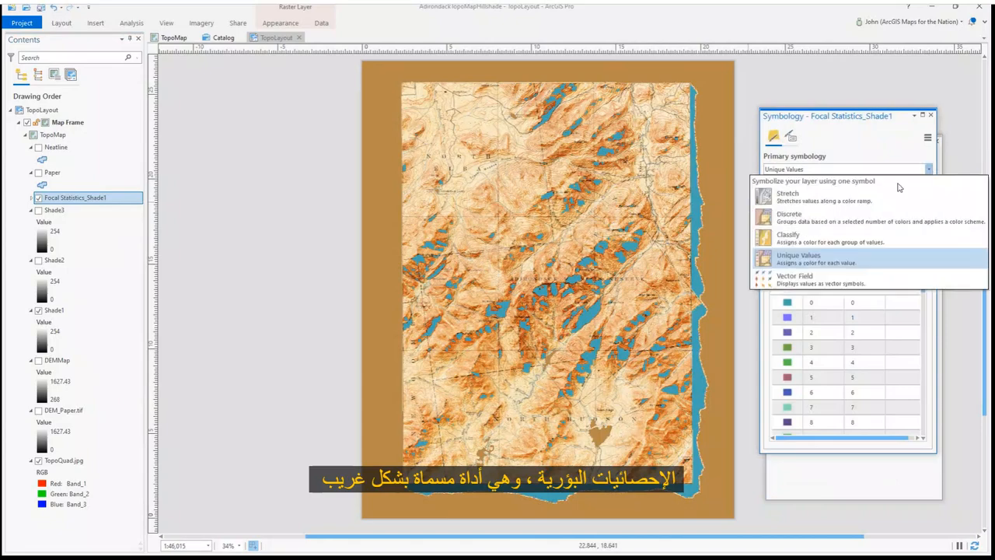
{"action": "left_click", "coordinate": [872, 194]}
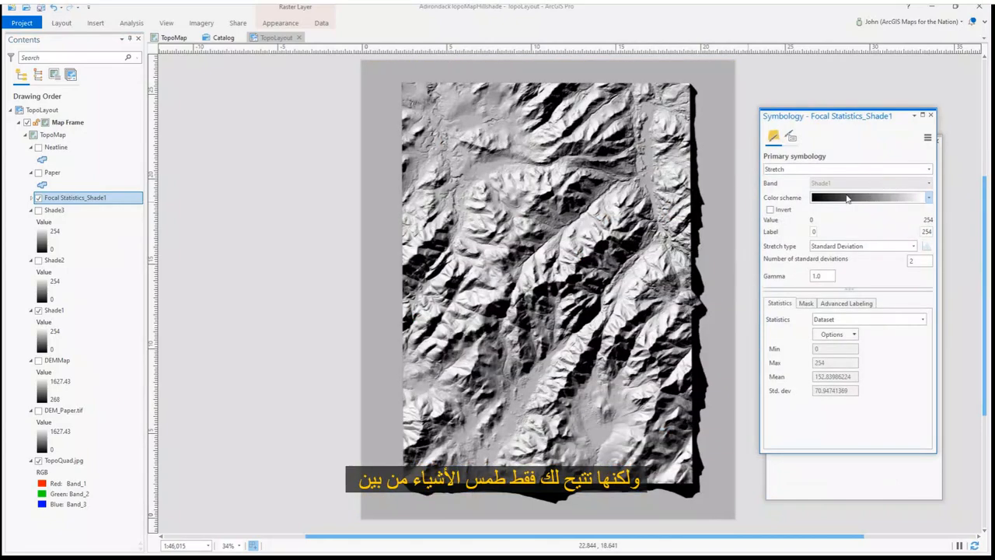
Hide the focal statistics layer and Shade1, and move the focal statistics layer directly above Shade1
{"action": "left_click", "coordinate": [38, 197]}
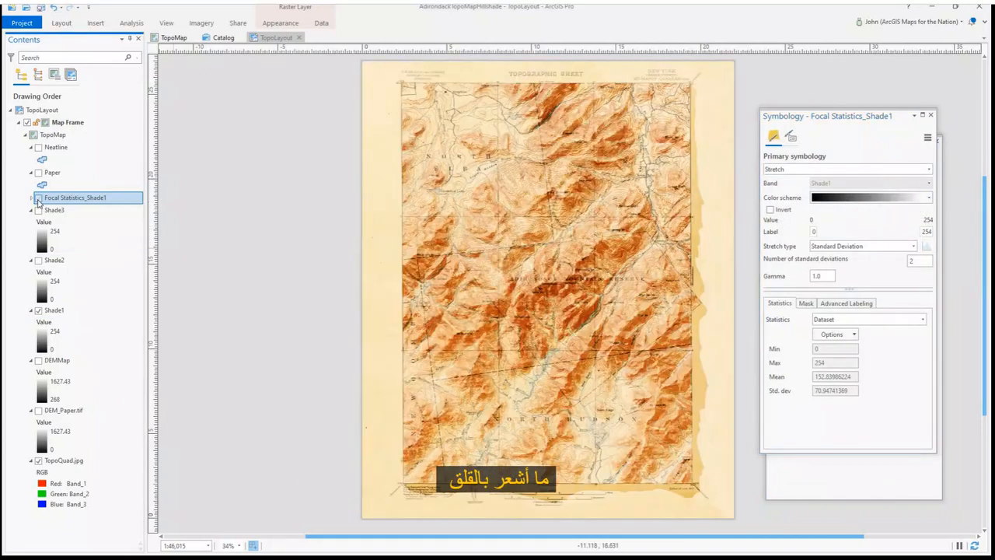
{"action": "left_click", "coordinate": [38, 310]}
{"action": "left_click", "coordinate": [31, 310]}
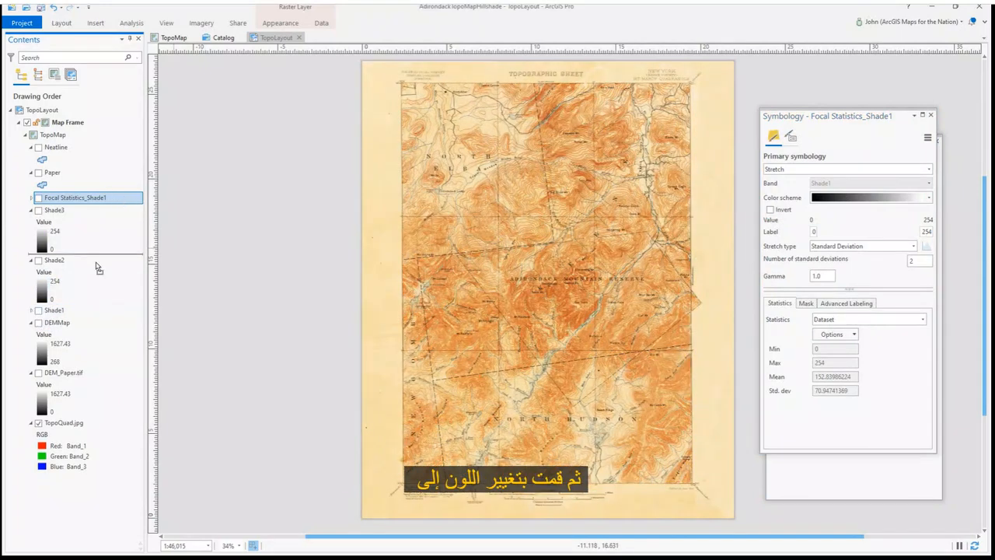
{"action": "left_click_drag", "start_coordinate": [109, 242], "coordinate": [68, 303]}
Rename the focal statistics layer to Shade1 blurred
{"action": "left_click", "coordinate": [67, 300]}
{"action": "type", "text": "Shade1"}
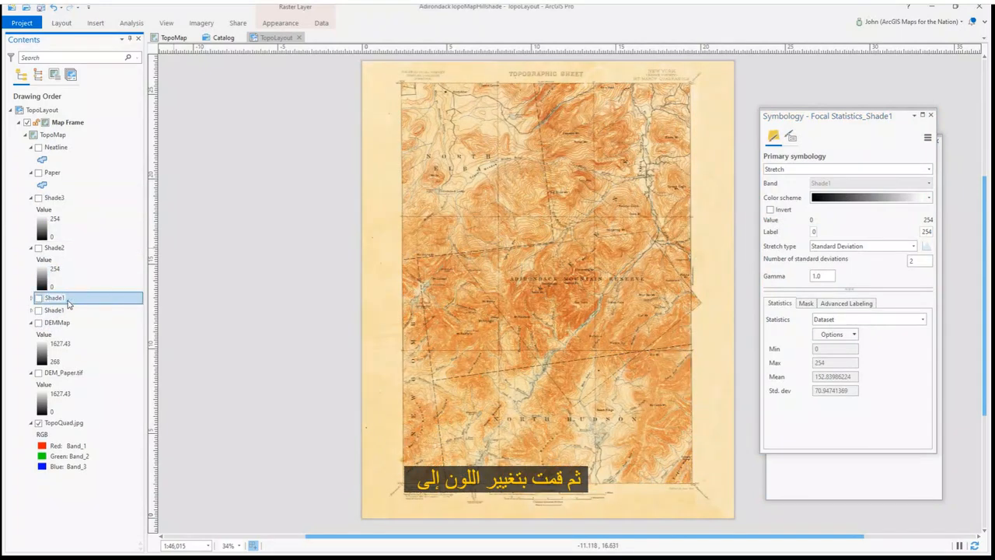
{"action": "type", "text": " blurred"}
{"action": "key", "text": "Return"}
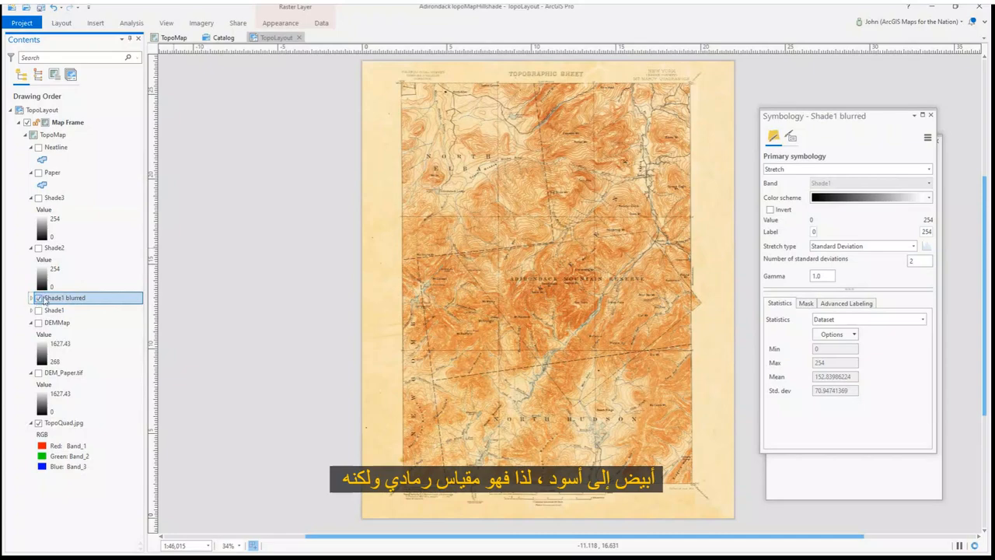
Turn on Shade1 blurred and set its layer blend mode to Soft Light
{"action": "left_click", "coordinate": [38, 299]}
{"action": "left_click", "coordinate": [280, 22]}
{"action": "left_click", "coordinate": [217, 49]}
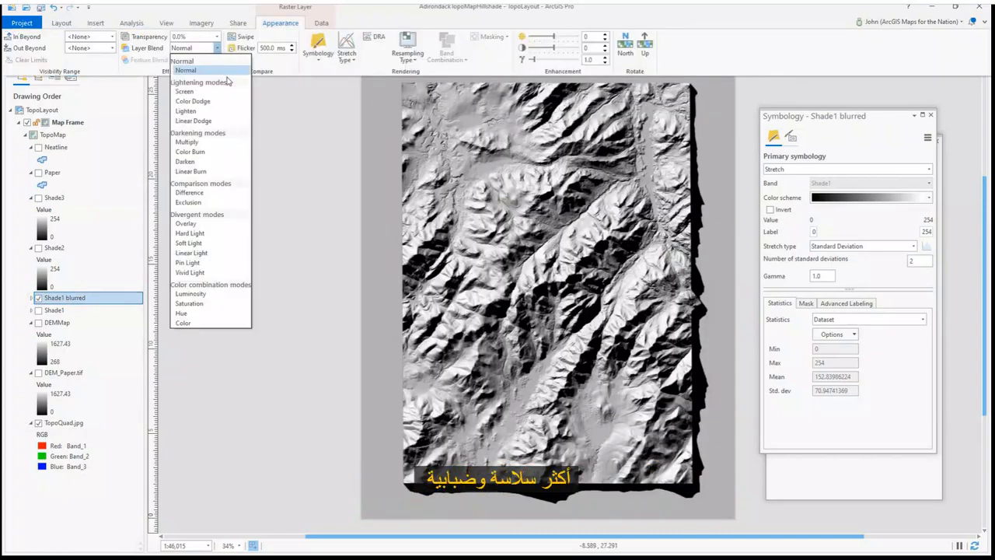
{"action": "left_click", "coordinate": [188, 250]}
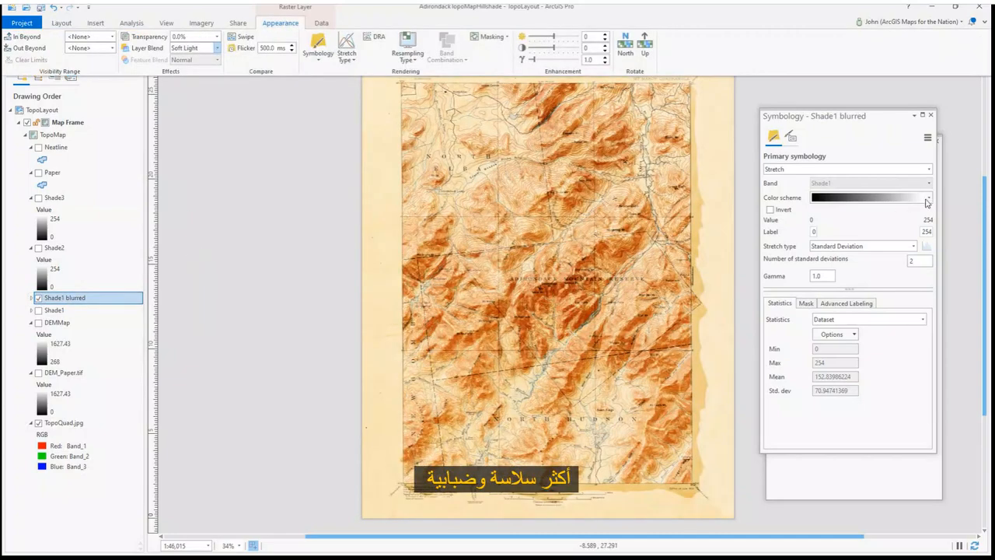
Edit Shade1 blurred's color scheme, changing the light end stop to a pale cream color
{"action": "left_click", "coordinate": [928, 198]}
{"action": "left_click", "coordinate": [866, 503]}
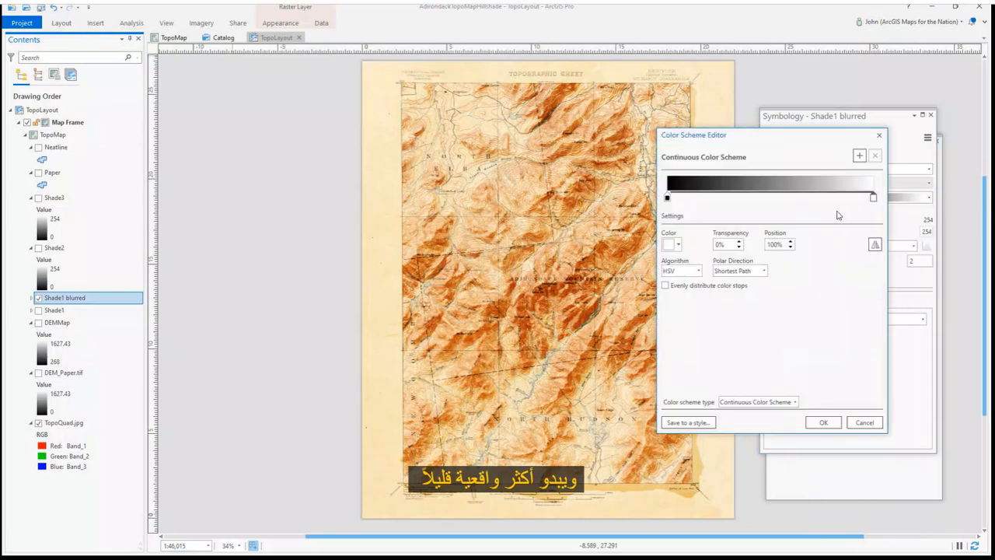
{"action": "left_click", "coordinate": [673, 244]}
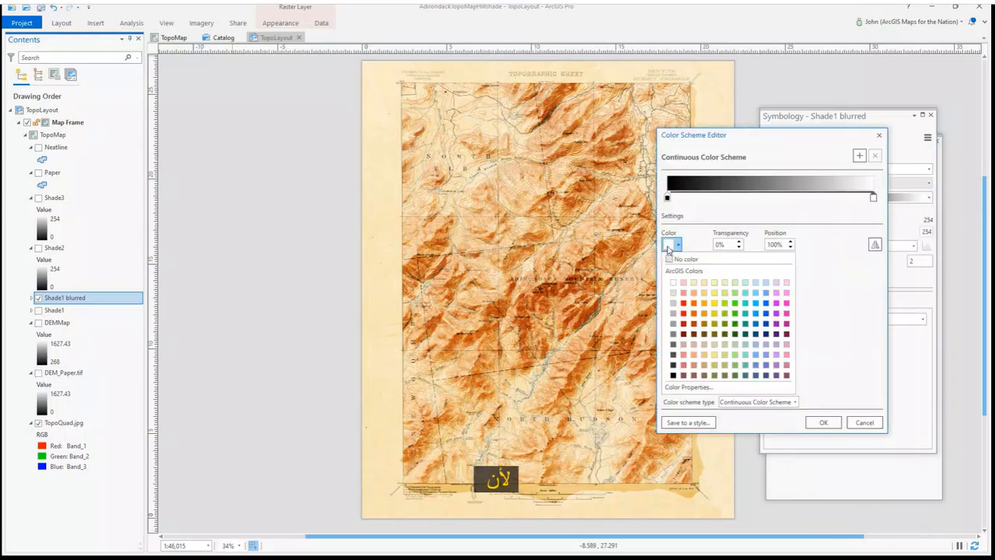
{"action": "left_click", "coordinate": [695, 286]}
{"action": "left_click", "coordinate": [824, 423]}
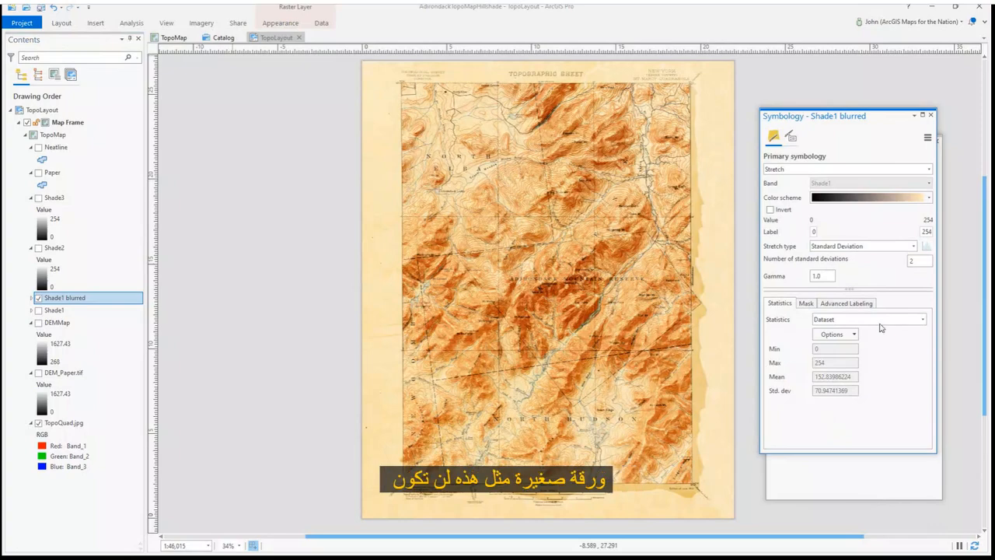
Edit the color scheme again, recoloring its dark end with a reddish-brown color
{"action": "left_click", "coordinate": [929, 198]}
{"action": "left_click", "coordinate": [855, 503]}
{"action": "left_click", "coordinate": [673, 244]}
{"action": "left_click", "coordinate": [676, 344]}
{"action": "left_click", "coordinate": [821, 422]}
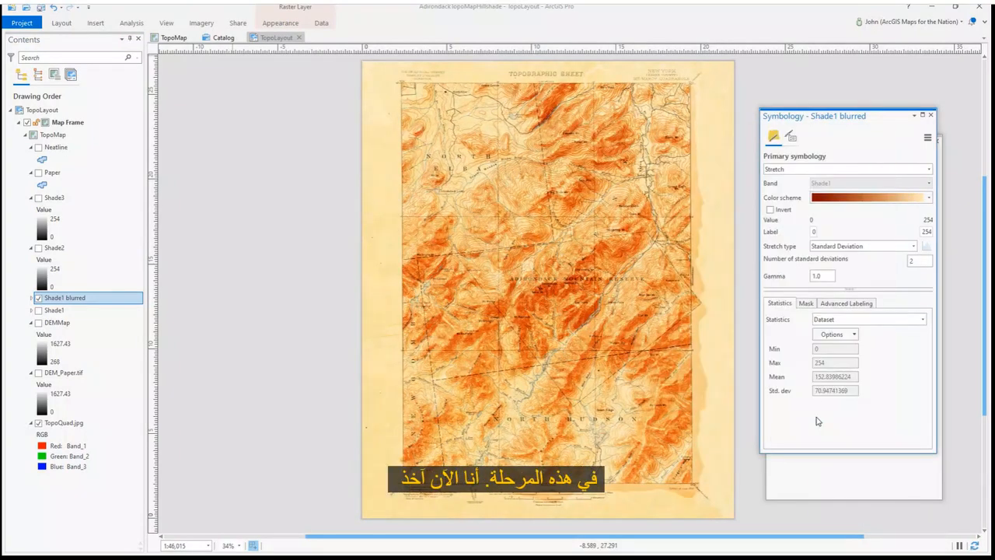
Change the middle color stop of the scheme to grey and move it to the 68% position
{"action": "left_click", "coordinate": [930, 200]}
{"action": "left_click", "coordinate": [855, 504]}
{"action": "left_click", "coordinate": [771, 198]}
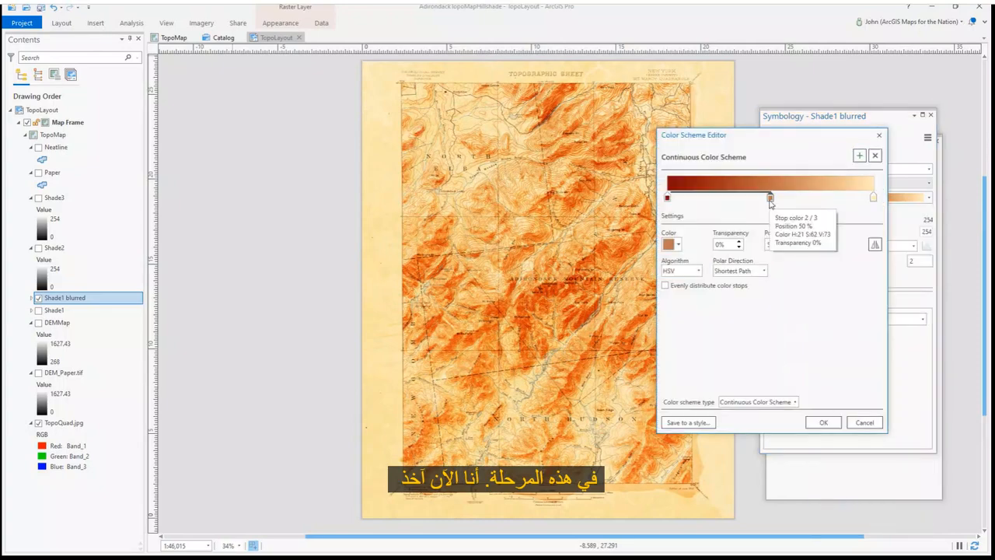
{"action": "left_click", "coordinate": [668, 244]}
{"action": "left_click", "coordinate": [675, 326]}
{"action": "left_click_drag", "start_coordinate": [771, 197], "coordinate": [809, 198]}
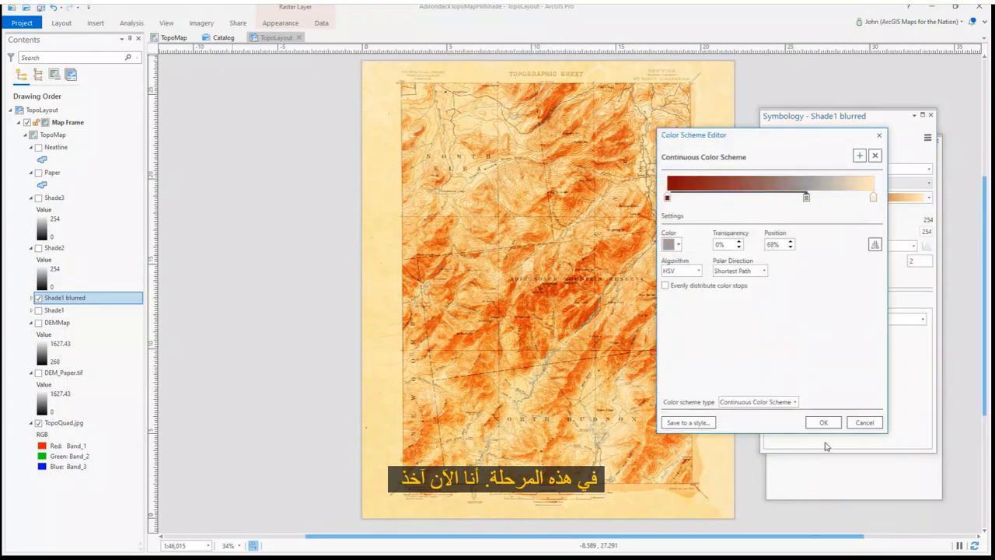
{"action": "left_click", "coordinate": [825, 424]}
Set the scheme's start stop to dark red, RGB 115, 0, 0 (hex 730000), in the color editor
{"action": "left_click", "coordinate": [928, 198]}
{"action": "left_click", "coordinate": [865, 500]}
{"action": "left_click", "coordinate": [668, 199]}
{"action": "left_click", "coordinate": [672, 243]}
{"action": "left_click", "coordinate": [699, 385]}
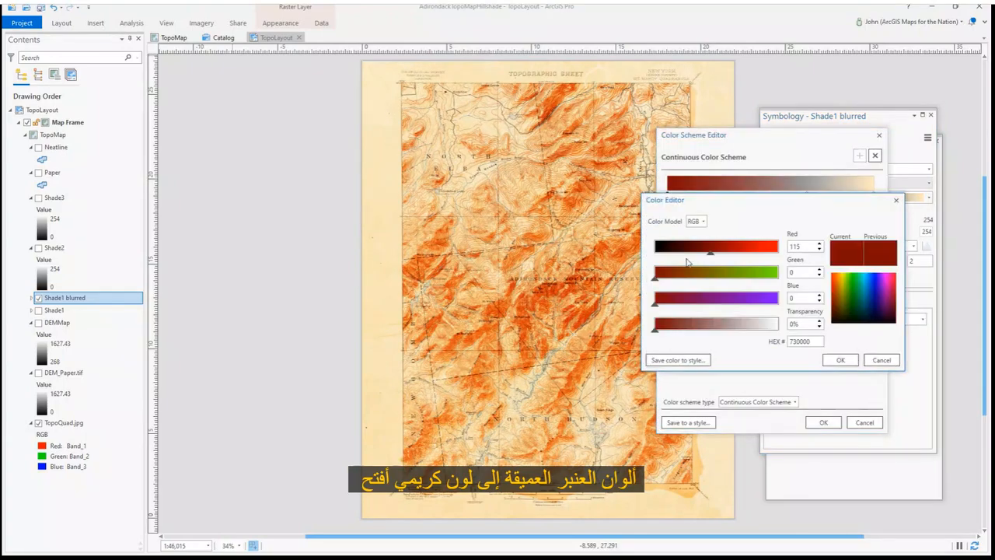
{"action": "left_click", "coordinate": [838, 360]}
{"action": "left_click", "coordinate": [828, 422]}
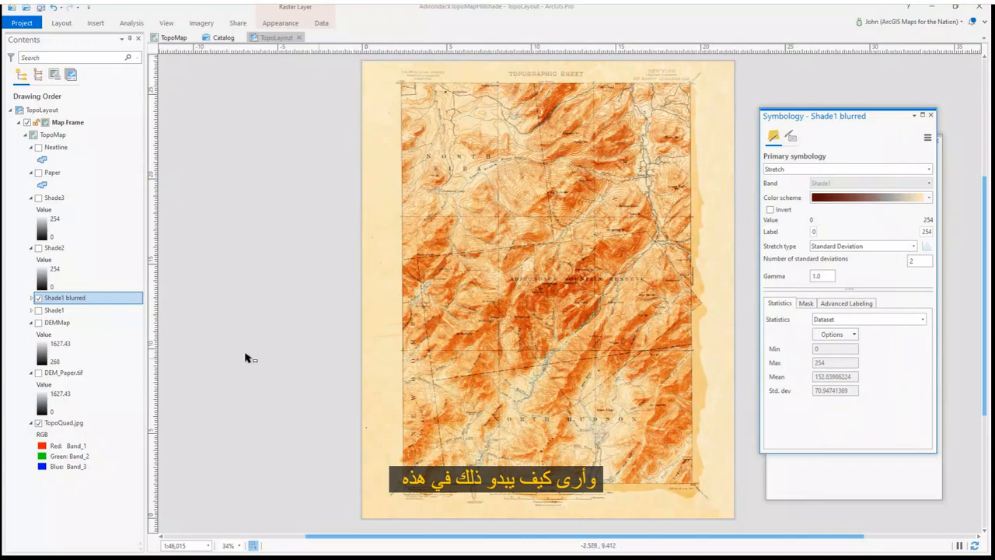
Turn on Shade2 and create a Focal Statistics layer from it with a 24 by 24 rectangle mean
{"action": "left_click", "coordinate": [38, 248]}
{"action": "left_click", "coordinate": [95, 249]}
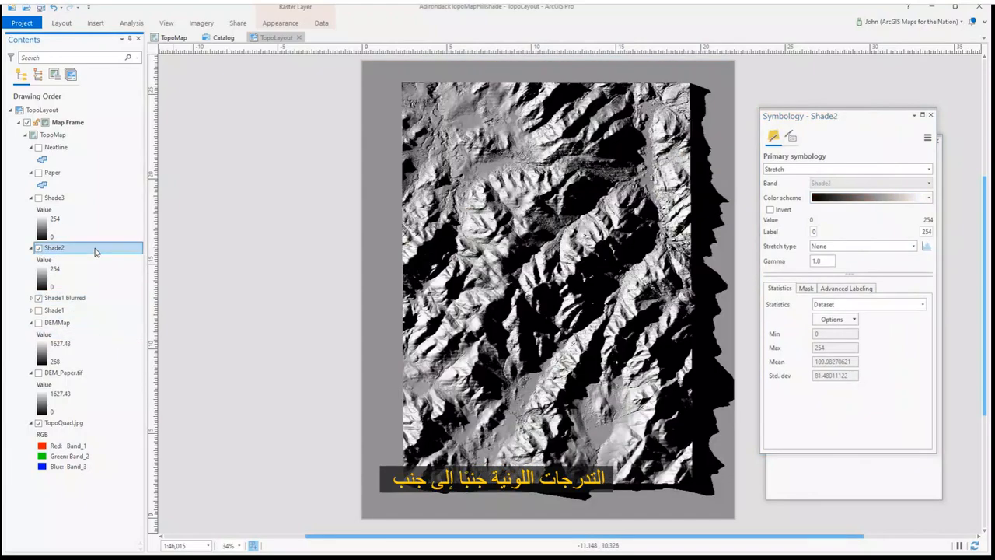
{"action": "left_click", "coordinate": [201, 23]}
{"action": "left_click", "coordinate": [110, 40]}
{"action": "left_click", "coordinate": [789, 218]}
{"action": "left_click", "coordinate": [848, 207]}
{"action": "left_click", "coordinate": [844, 228]}
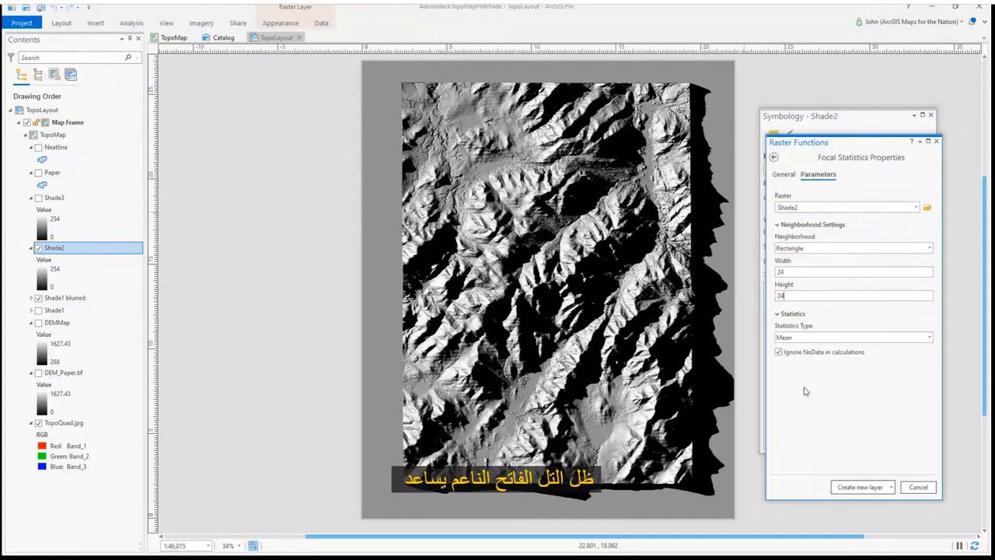
{"action": "left_click", "coordinate": [852, 487]}
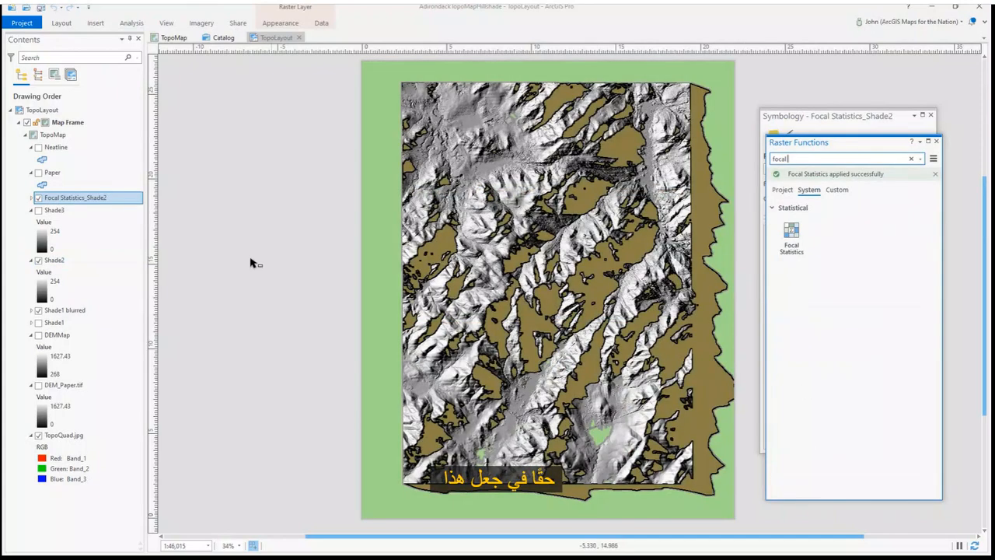
Change the Focal Statistics_Shade2 layer's primary symbology to Stretch
{"action": "right_click", "coordinate": [124, 197]}
{"action": "left_click", "coordinate": [155, 362]}
{"action": "left_click", "coordinate": [929, 169]}
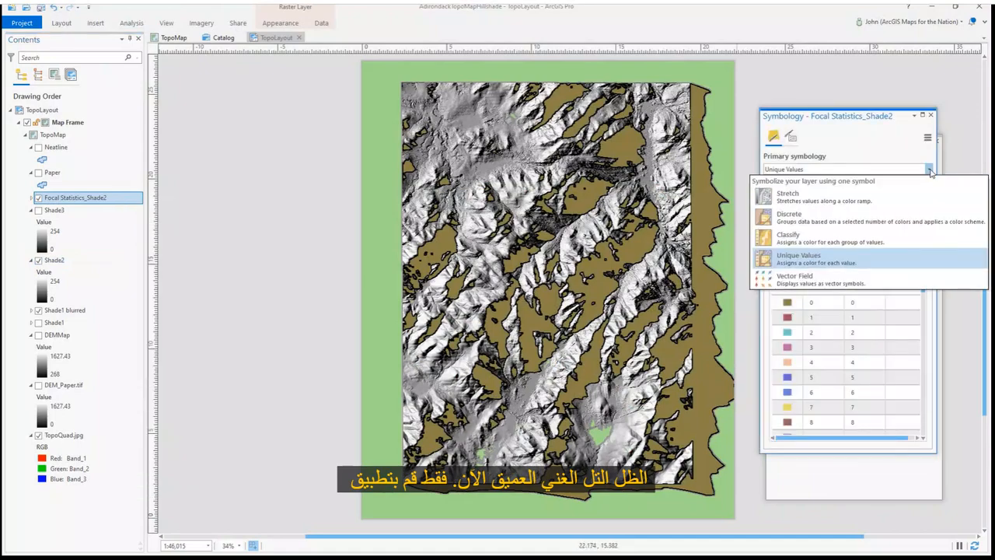
{"action": "left_click", "coordinate": [850, 195]}
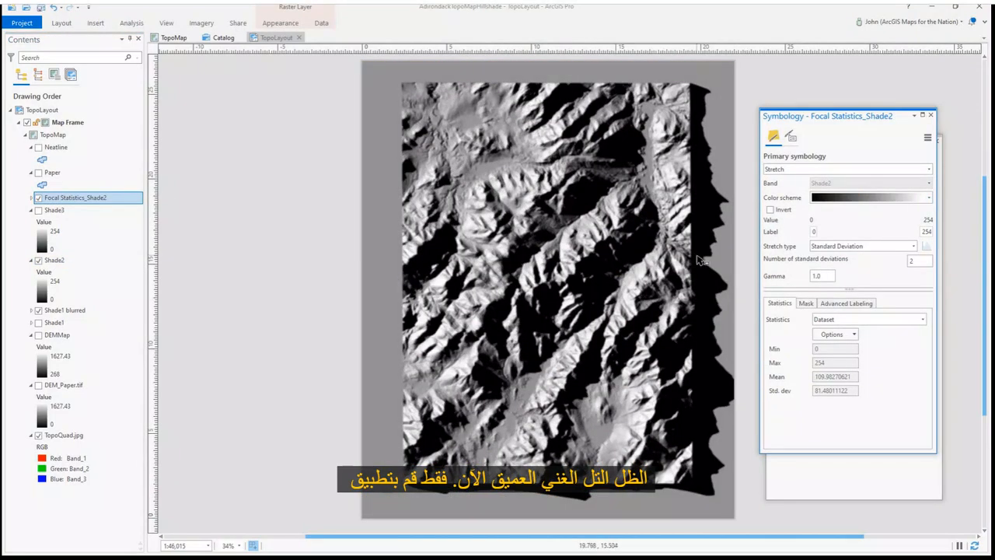
Hide Shade2 and move the focal statistics layer directly above Shade1 blurred
{"action": "left_click", "coordinate": [38, 259]}
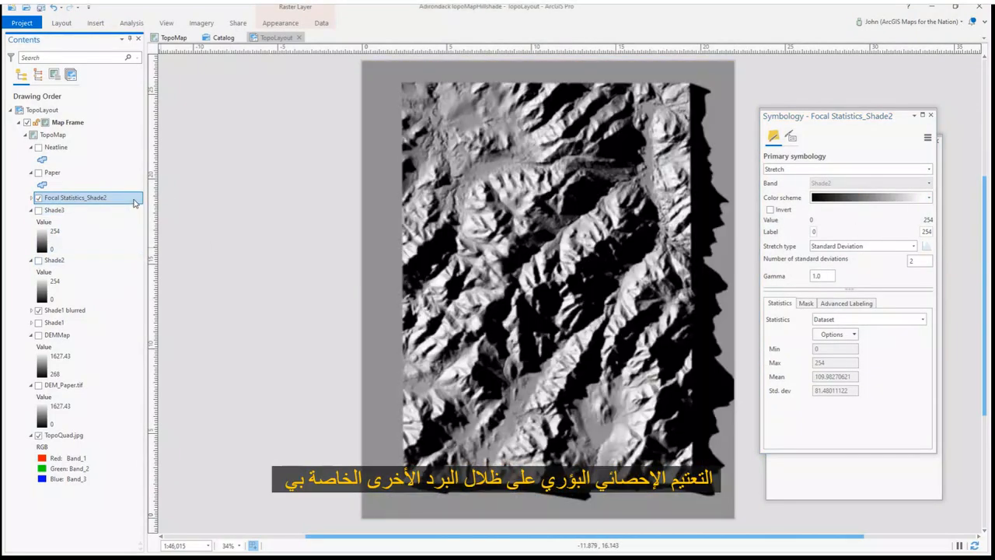
{"action": "left_click_drag", "start_coordinate": [134, 203], "coordinate": [124, 306]}
Set the focal statistics layer's blend mode to Soft Light and its transparency to about 29%
{"action": "left_click", "coordinate": [280, 22]}
{"action": "left_click", "coordinate": [217, 49]}
{"action": "left_click", "coordinate": [199, 228]}
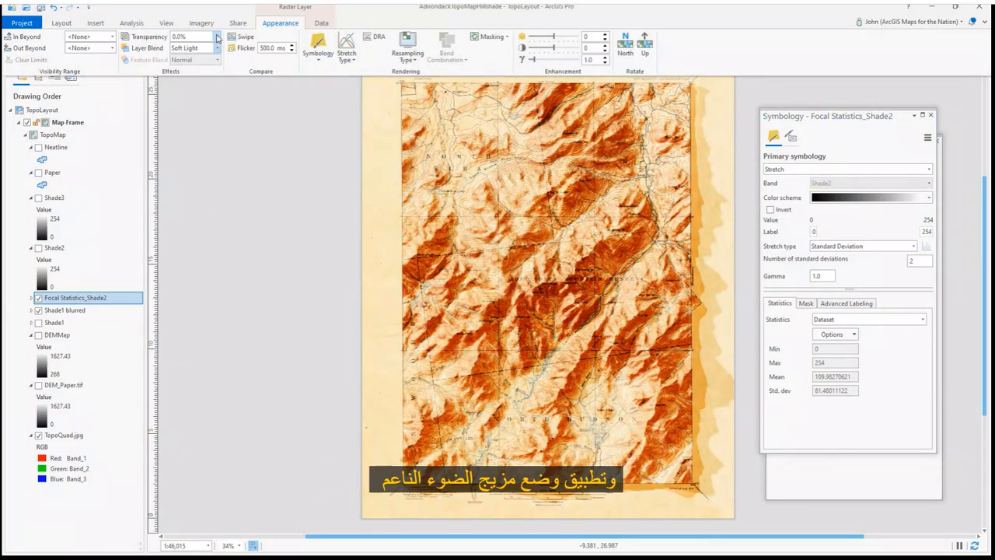
{"action": "left_click_drag", "start_coordinate": [181, 50], "coordinate": [187, 52]}
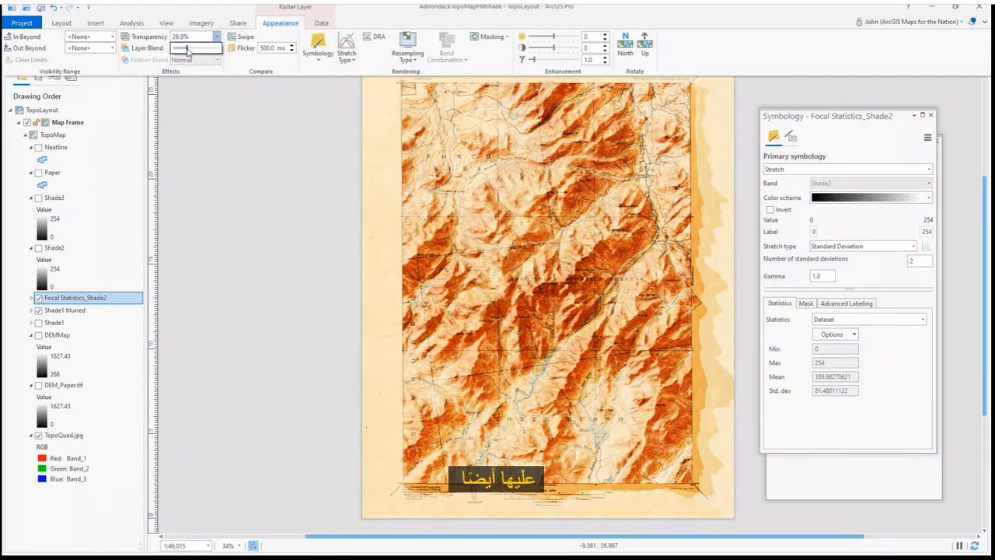
Edit the layer's focal statistics function, setting neighborhood width and height to 60, and apply it
{"action": "right_click", "coordinate": [129, 303]}
{"action": "left_click", "coordinate": [165, 167]}
{"action": "left_click_drag", "start_coordinate": [294, 206], "coordinate": [435, 434]}
{"action": "double_click", "coordinate": [586, 491]}
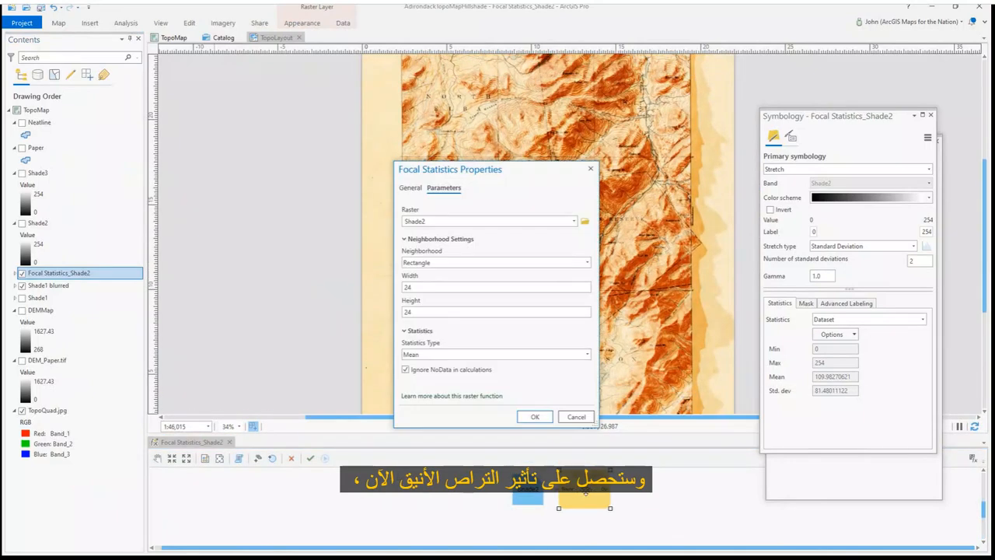
{"action": "type", "text": "60"}
{"action": "key", "text": "Tab"}
{"action": "type", "text": "60"}
{"action": "key", "text": "Tab"}
{"action": "left_click", "coordinate": [535, 417]}
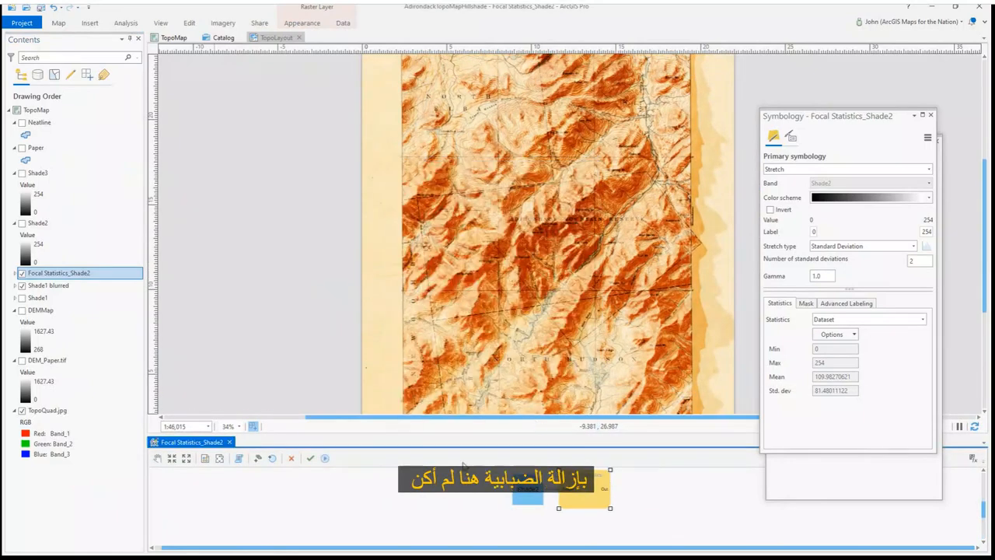
{"action": "left_click", "coordinate": [325, 459]}
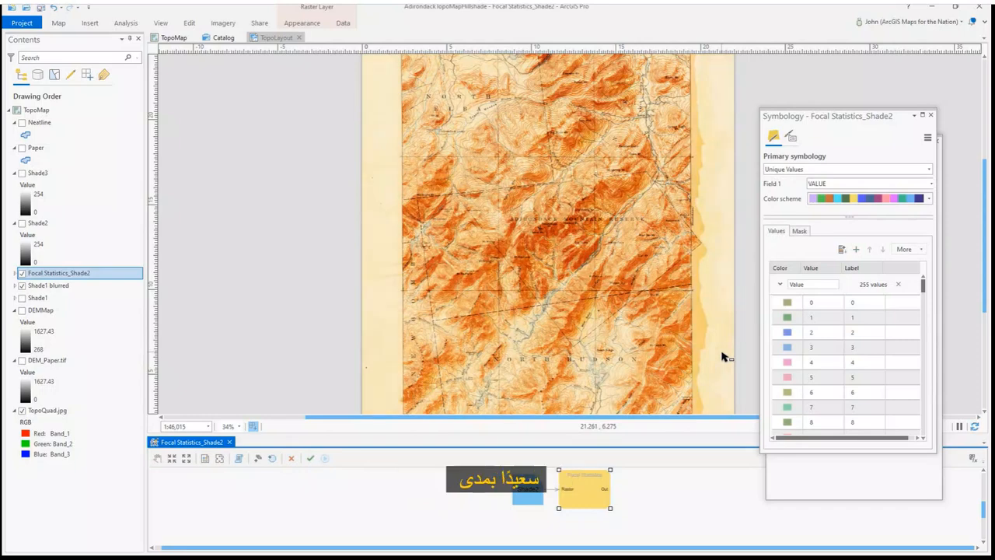
{"action": "left_click", "coordinate": [301, 22]}
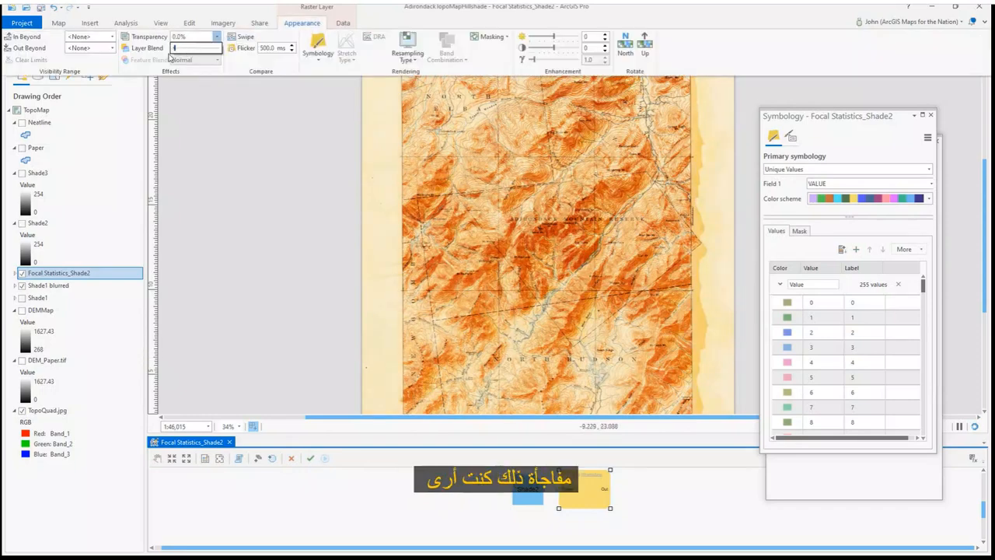
Rename the focal statistics layer to Shade2 blurred
{"action": "left_click", "coordinate": [71, 272]}
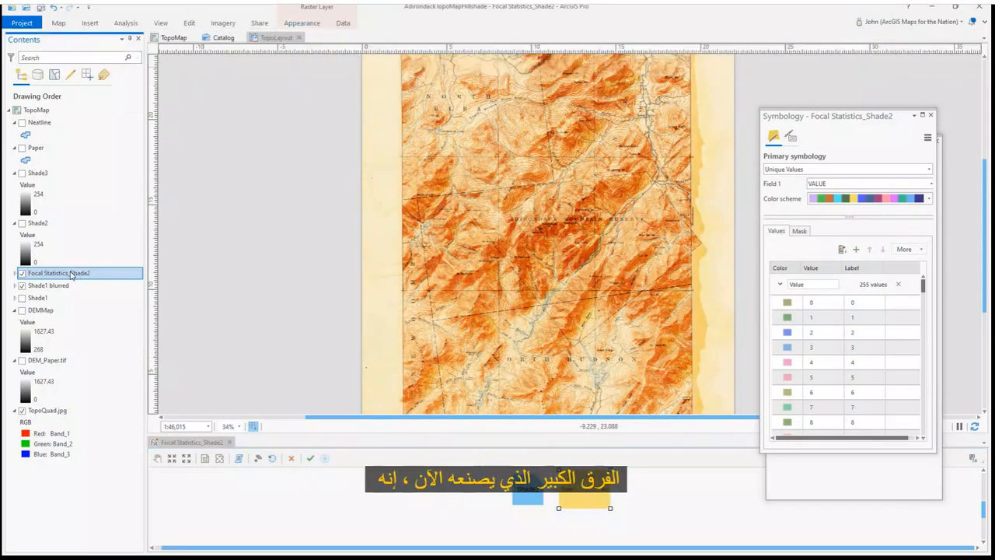
{"action": "type", "text": "Shade2 blurred"}
{"action": "key", "text": "Return"}
Reapply Shade1 blurred's focal statistics function with a 44 by 44 neighborhood and close the function editor
{"action": "left_click", "coordinate": [70, 286]}
{"action": "left_click", "coordinate": [209, 442]}
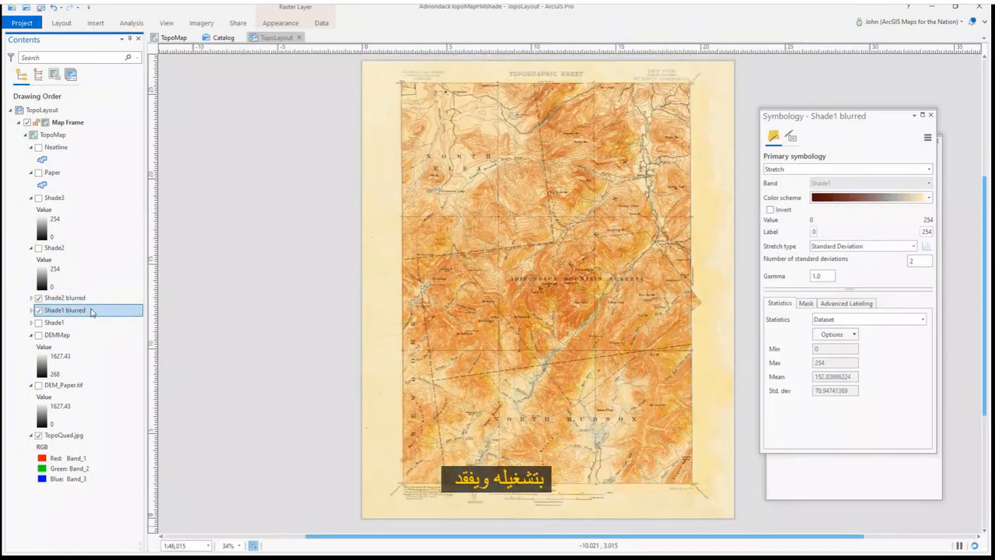
{"action": "right_click", "coordinate": [106, 287]}
{"action": "left_click", "coordinate": [121, 181]}
{"action": "left_click_drag", "start_coordinate": [282, 208], "coordinate": [282, 346]}
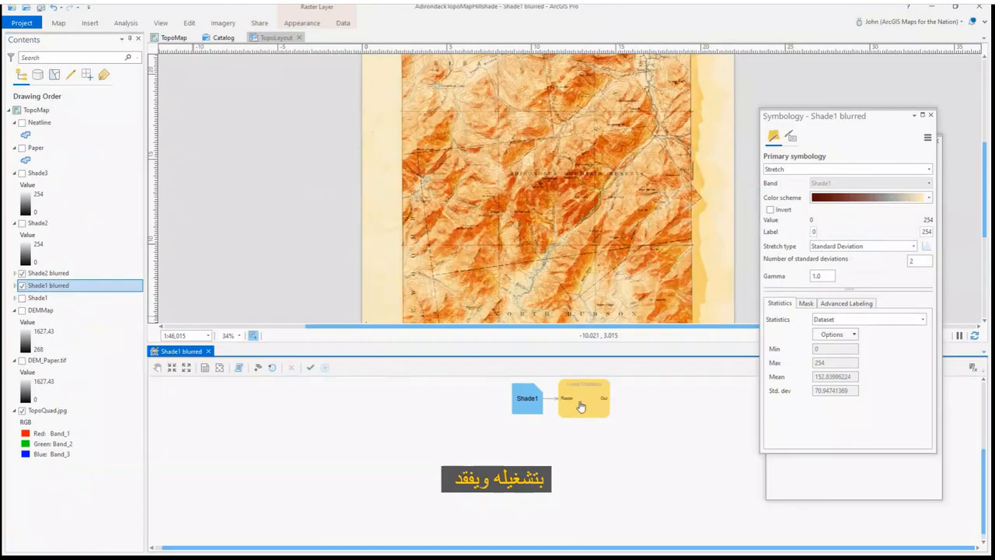
{"action": "double_click", "coordinate": [575, 398]}
{"action": "double_click", "coordinate": [418, 286]}
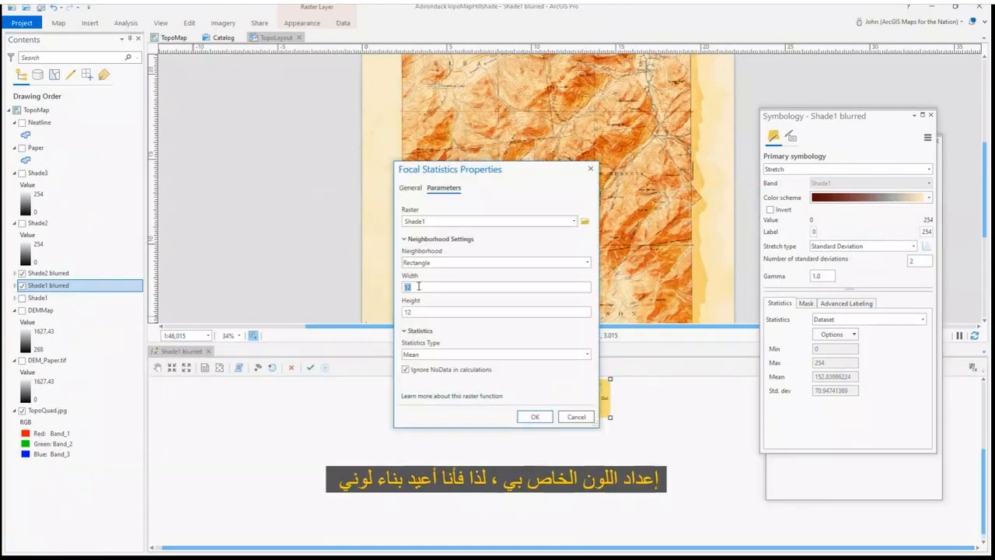
{"action": "left_click", "coordinate": [521, 417]}
{"action": "left_click", "coordinate": [325, 368]}
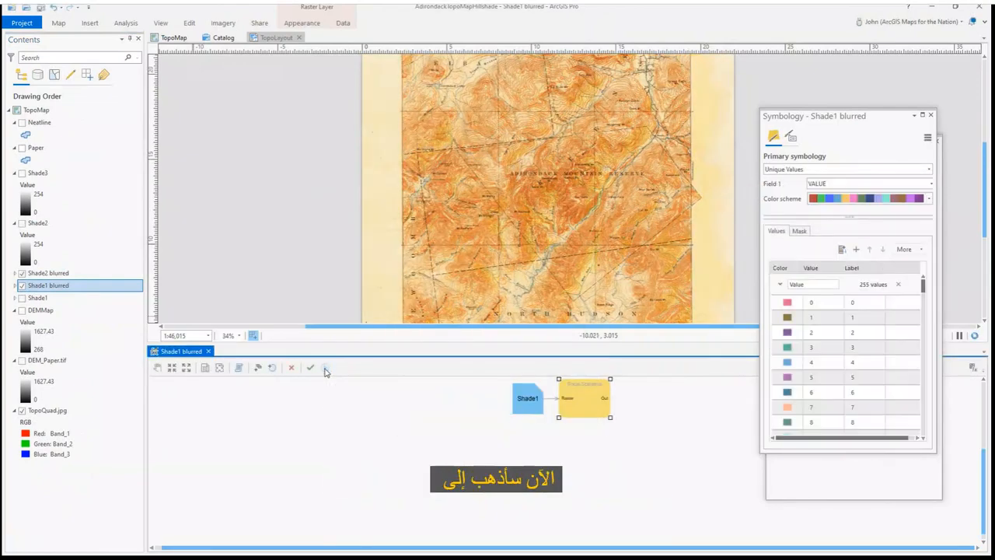
{"action": "left_click", "coordinate": [209, 352]}
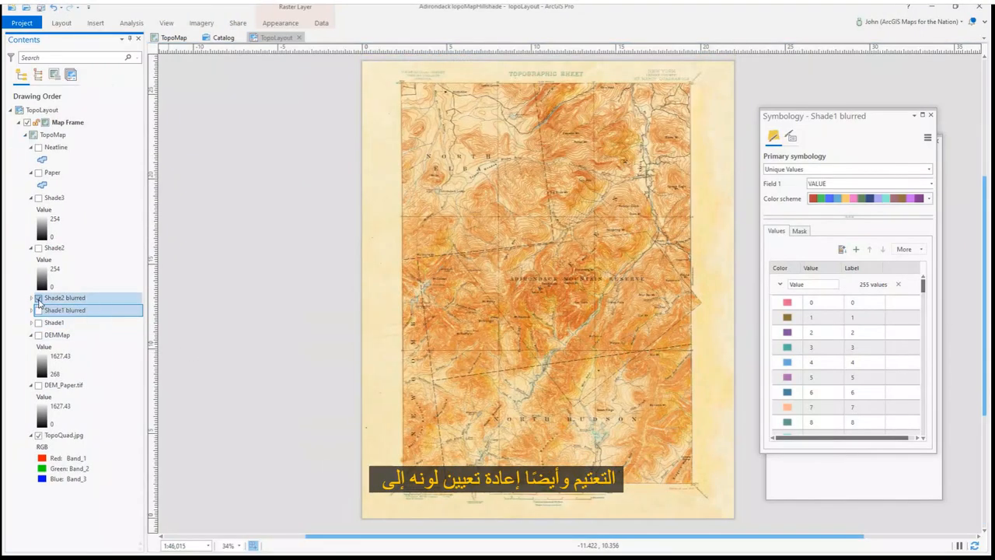
Set the primary symbology of both Shade2 blurred and Shade1 blurred to Stretch
{"action": "left_click", "coordinate": [38, 298]}
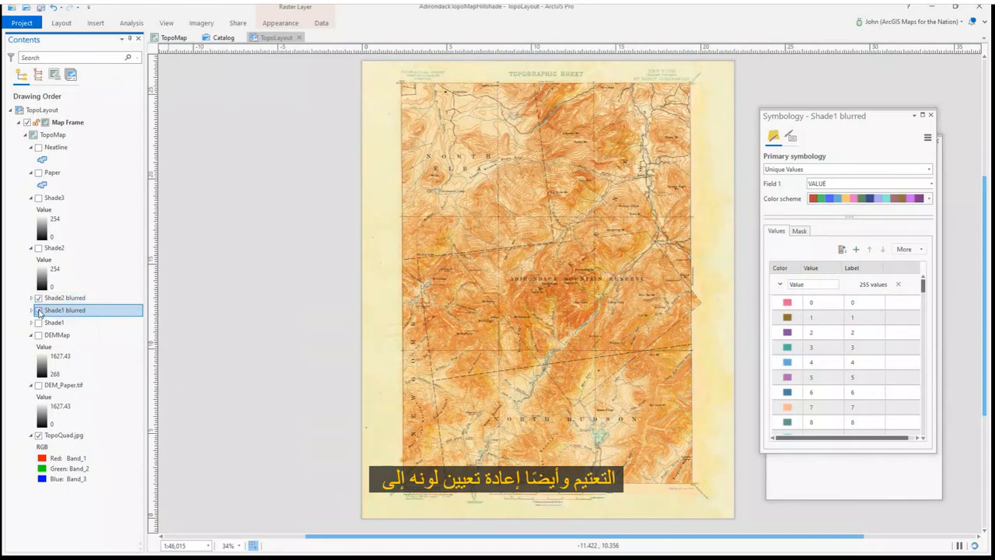
{"action": "left_click", "coordinate": [93, 299]}
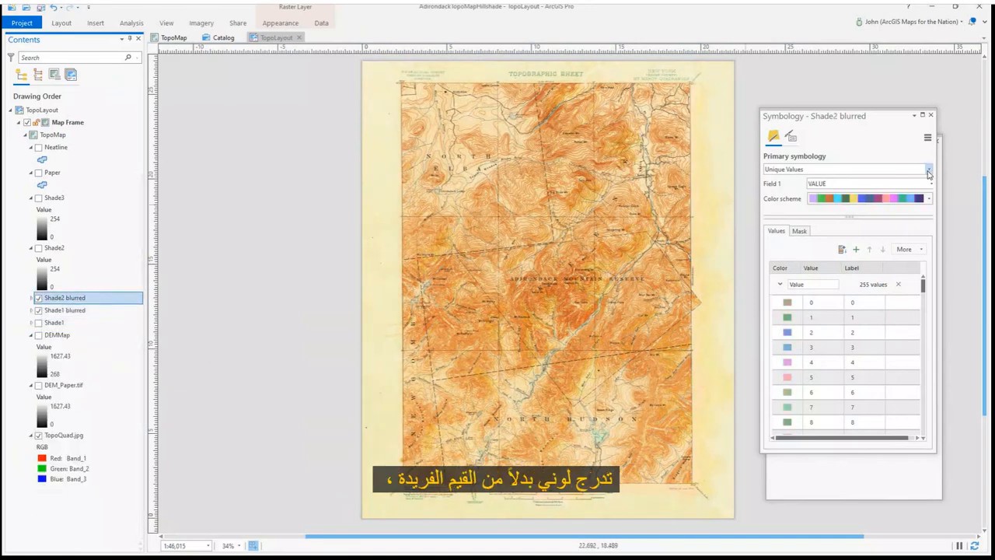
{"action": "left_click", "coordinate": [928, 170]}
{"action": "left_click", "coordinate": [847, 180]}
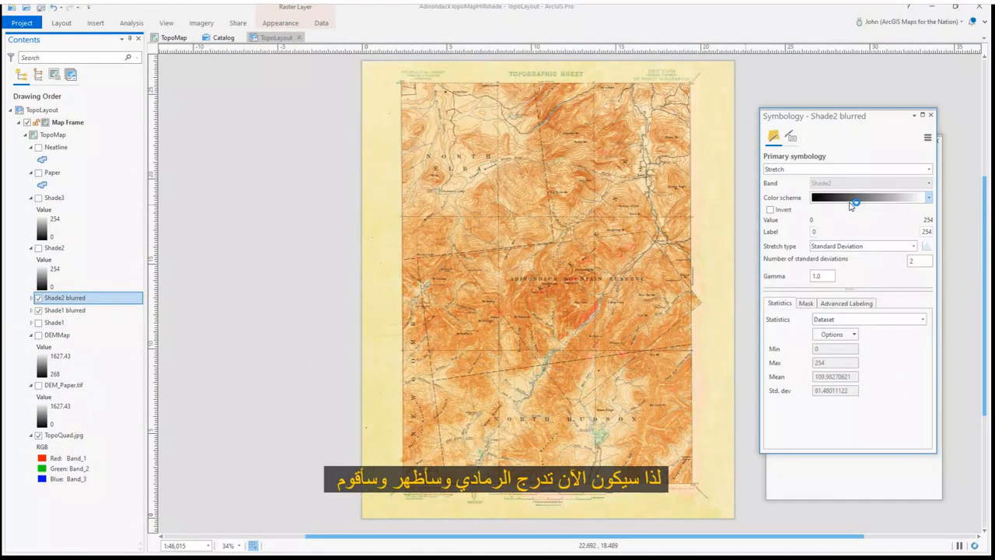
{"action": "left_click", "coordinate": [93, 310]}
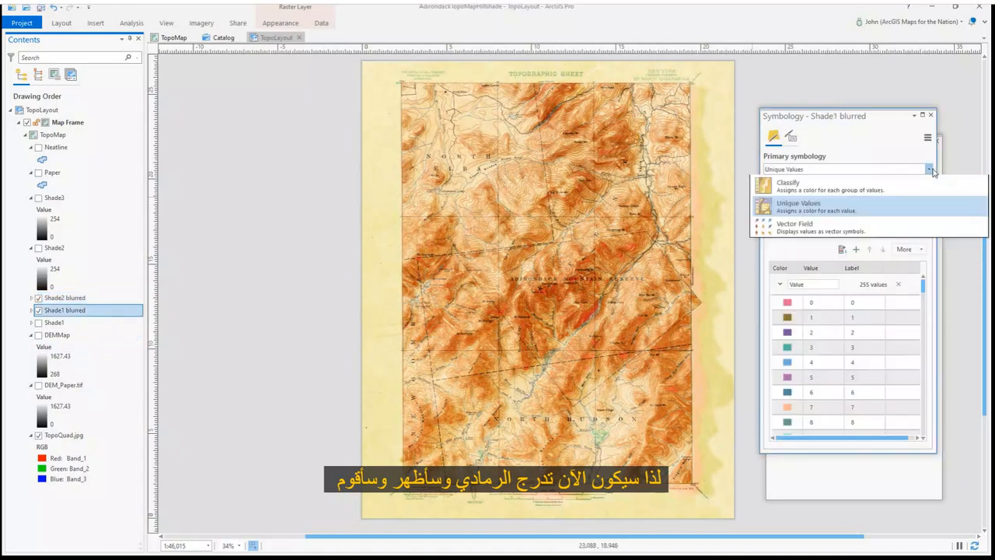
{"action": "left_click", "coordinate": [928, 169]}
{"action": "left_click", "coordinate": [848, 180]}
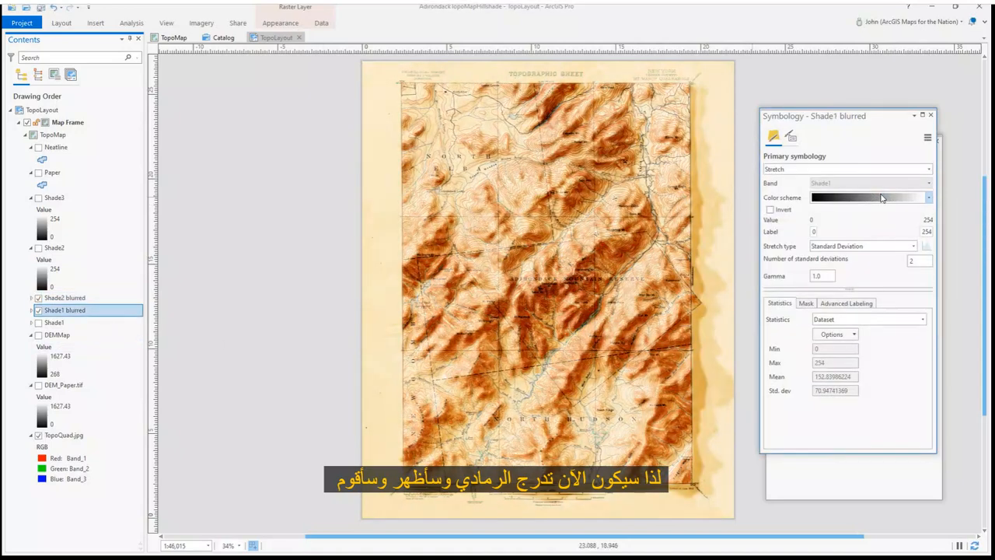
Set Shade1 blurred's layer transparency to about 50%
{"action": "left_click", "coordinate": [280, 23]}
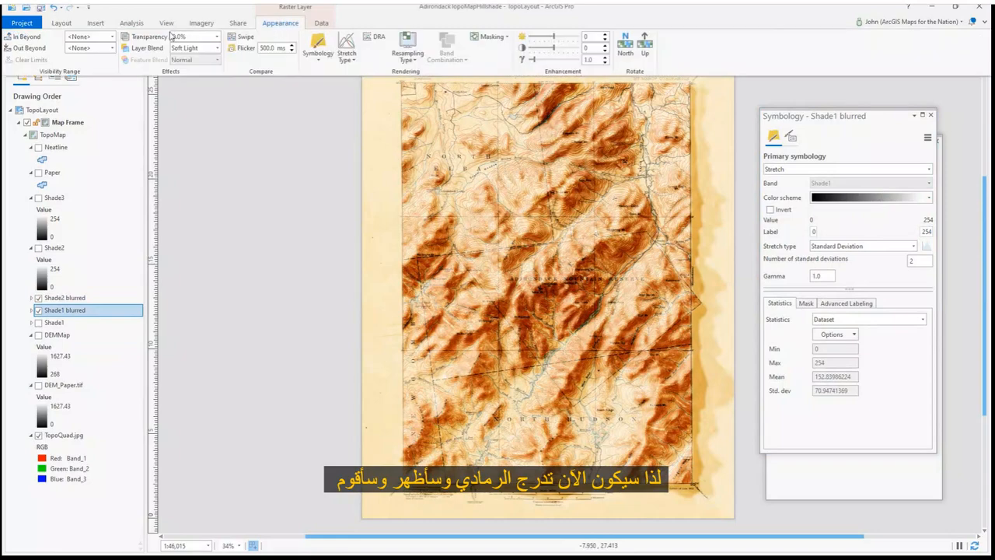
{"action": "left_click_drag", "start_coordinate": [180, 48], "coordinate": [200, 45]}
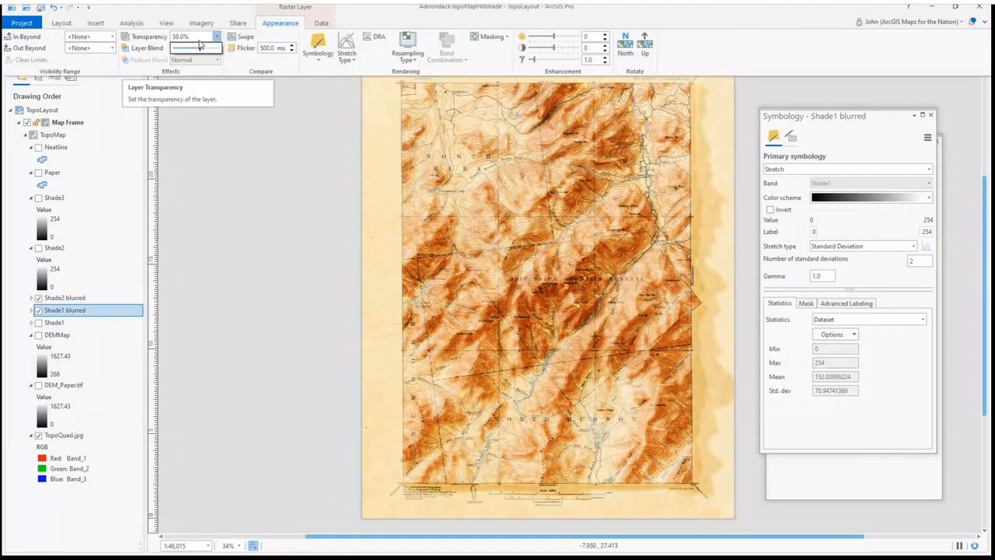
Set Shade2 blurred's layer transparency to about 43%
{"action": "left_click", "coordinate": [94, 298]}
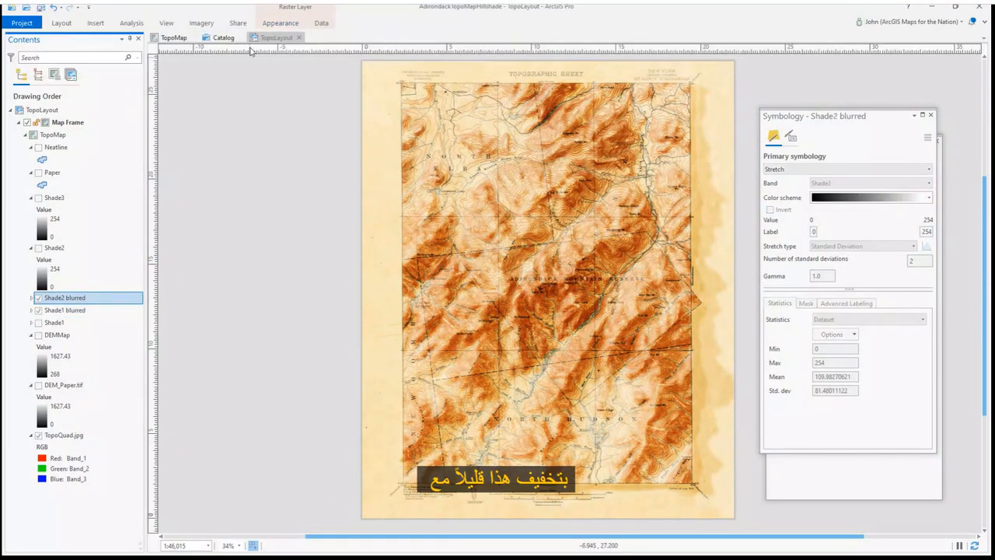
{"action": "left_click", "coordinate": [278, 24]}
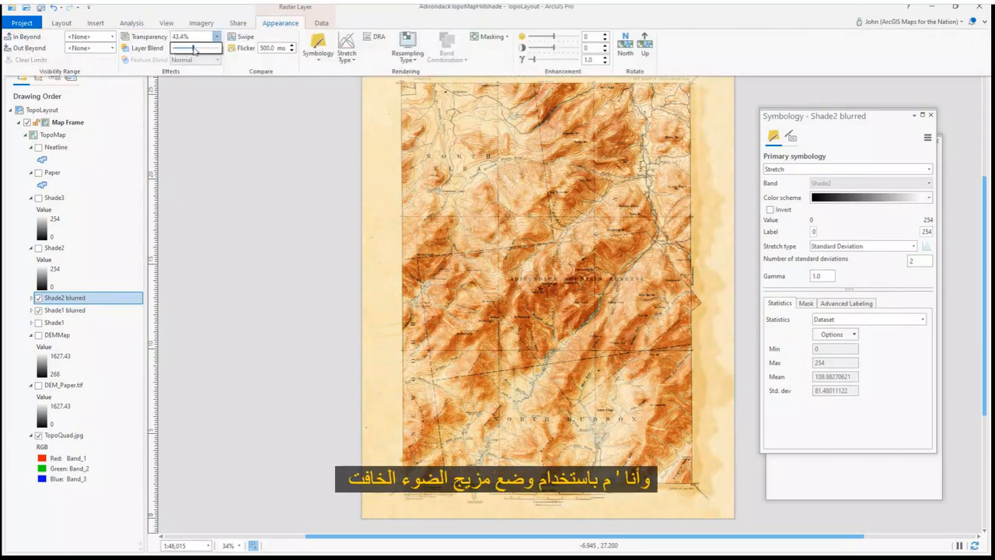
{"action": "left_click", "coordinate": [196, 10]}
{"action": "left_click", "coordinate": [197, 10]}
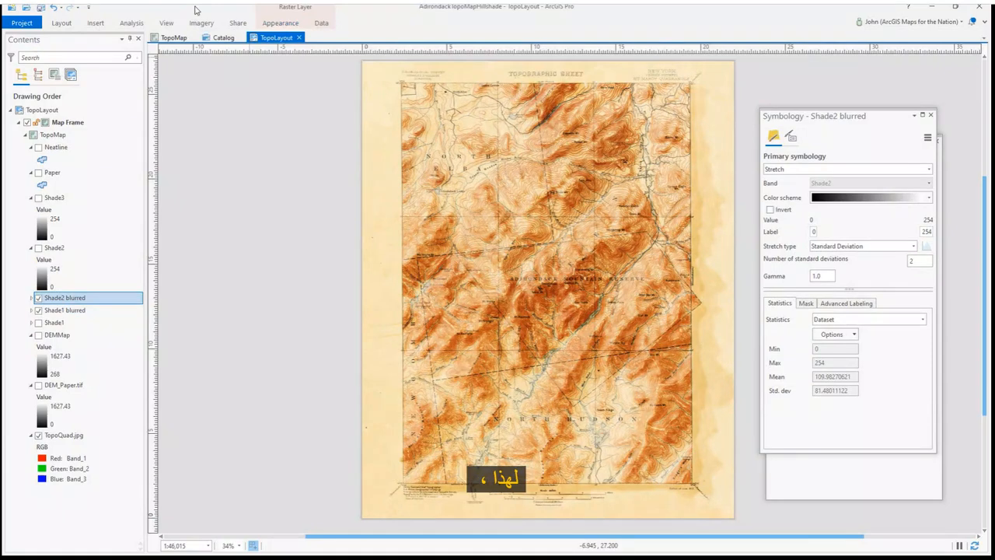
Turn on Shade3 and run Focal Statistics on it with a 33 by 33 rectangle Mean neighborhood as a new layer
{"action": "left_click", "coordinate": [32, 247]}
{"action": "left_click", "coordinate": [39, 198]}
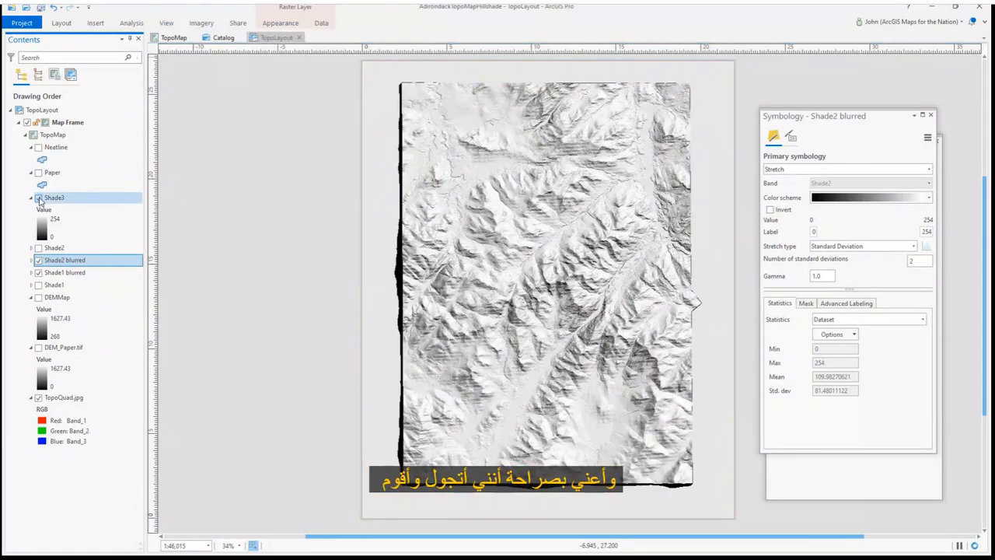
{"action": "left_click", "coordinate": [101, 200]}
{"action": "left_click", "coordinate": [931, 115]}
{"action": "left_click", "coordinate": [132, 23]}
{"action": "left_click", "coordinate": [137, 10]}
{"action": "left_click", "coordinate": [792, 221]}
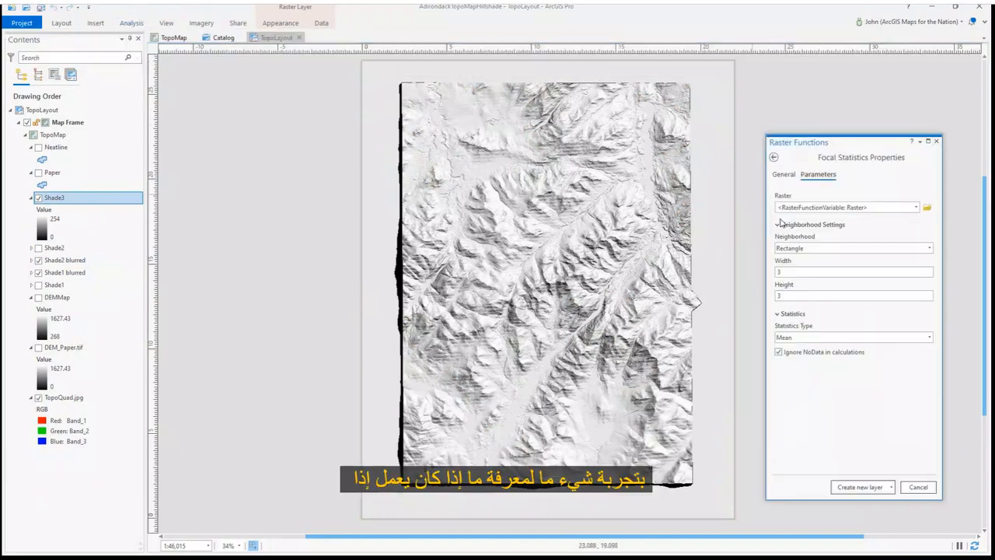
{"action": "left_click", "coordinate": [916, 207]}
{"action": "left_click", "coordinate": [860, 218]}
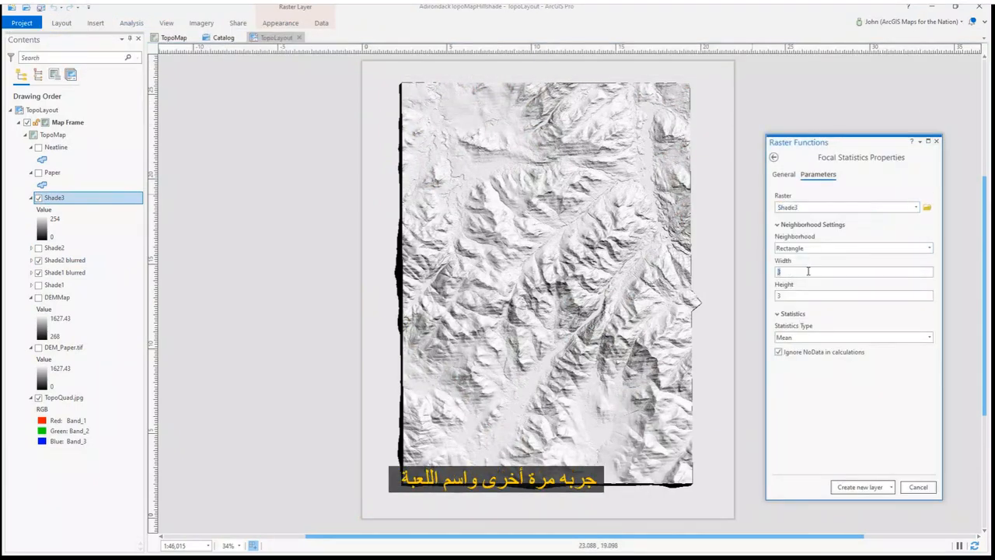
{"action": "left_click", "coordinate": [859, 486]}
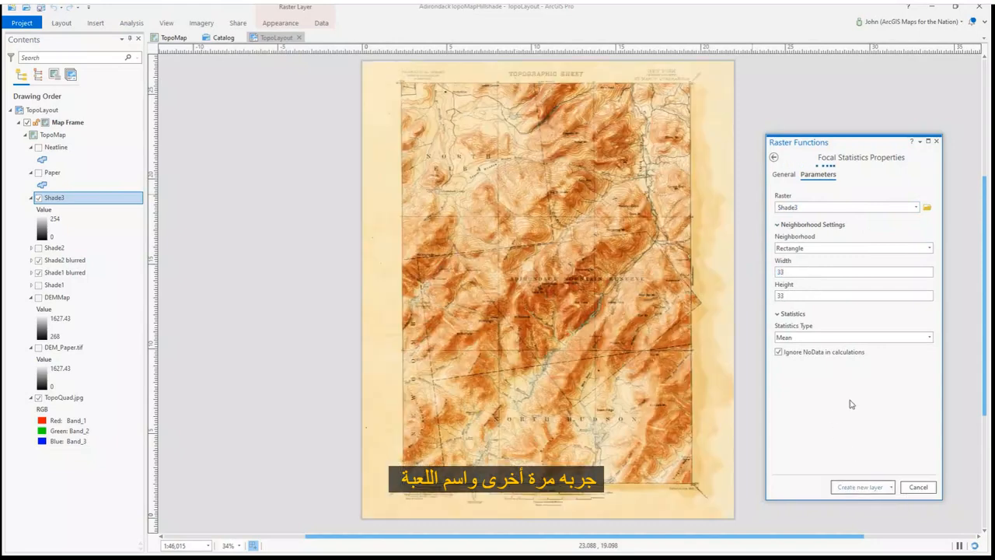
Set the Focal Statistics_Shade3 layer's primary symbology to Stretch
{"action": "right_click", "coordinate": [133, 199]}
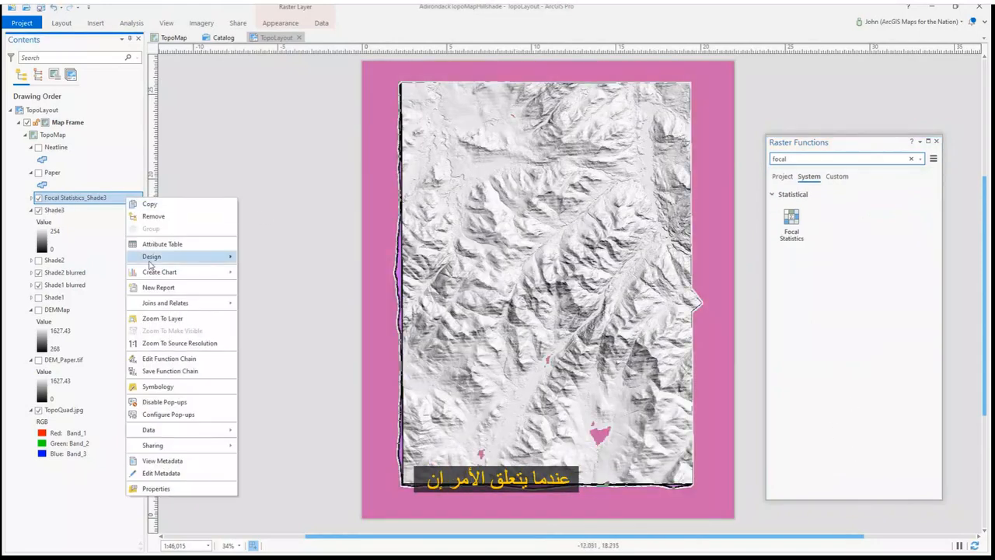
{"action": "left_click", "coordinate": [158, 386]}
{"action": "left_click", "coordinate": [846, 169]}
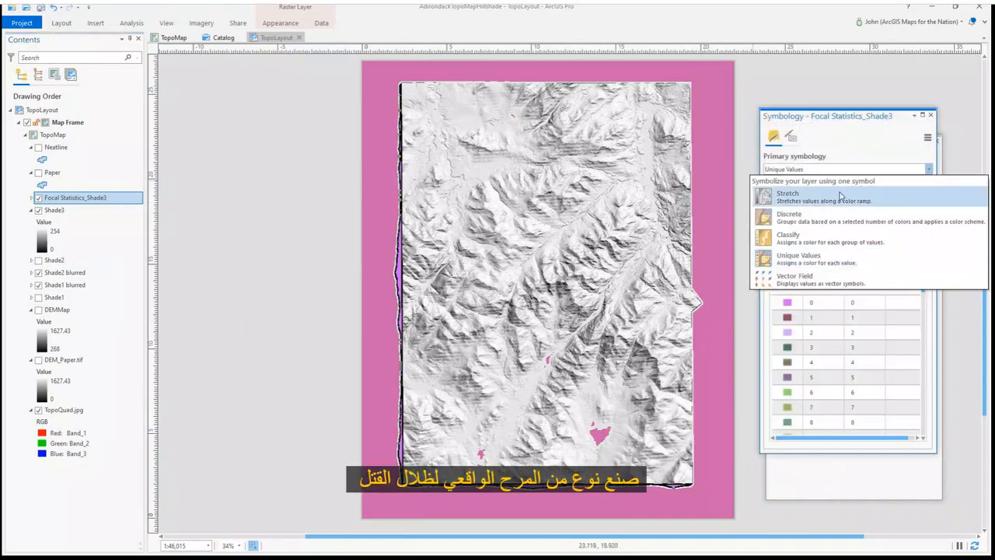
{"action": "left_click", "coordinate": [847, 191]}
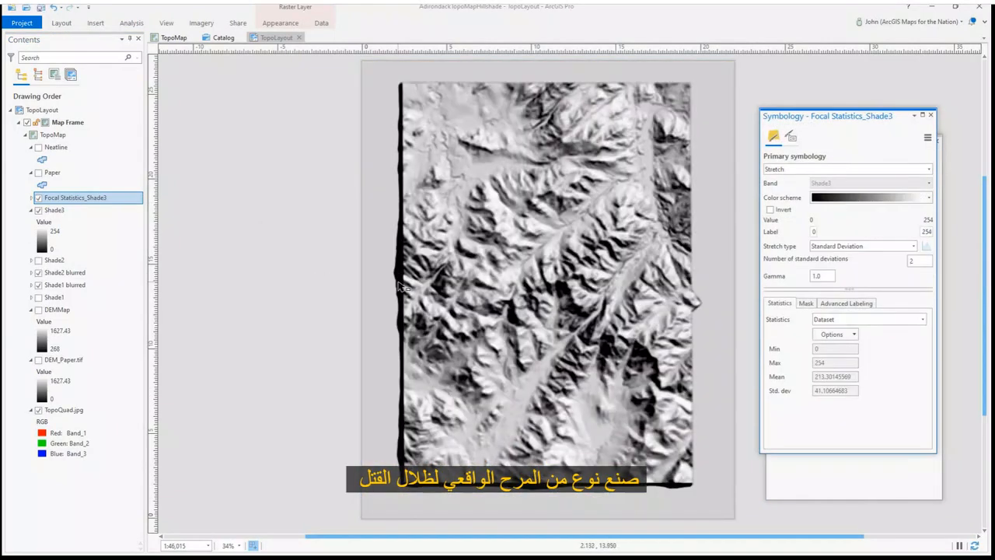
Hide Shade3 and move the Focal Statistics_Shade3 layer down to sit just above Shade2 blurred
{"action": "left_click", "coordinate": [38, 210]}
{"action": "left_click", "coordinate": [32, 210]}
{"action": "left_click_drag", "start_coordinate": [118, 201], "coordinate": [120, 230]}
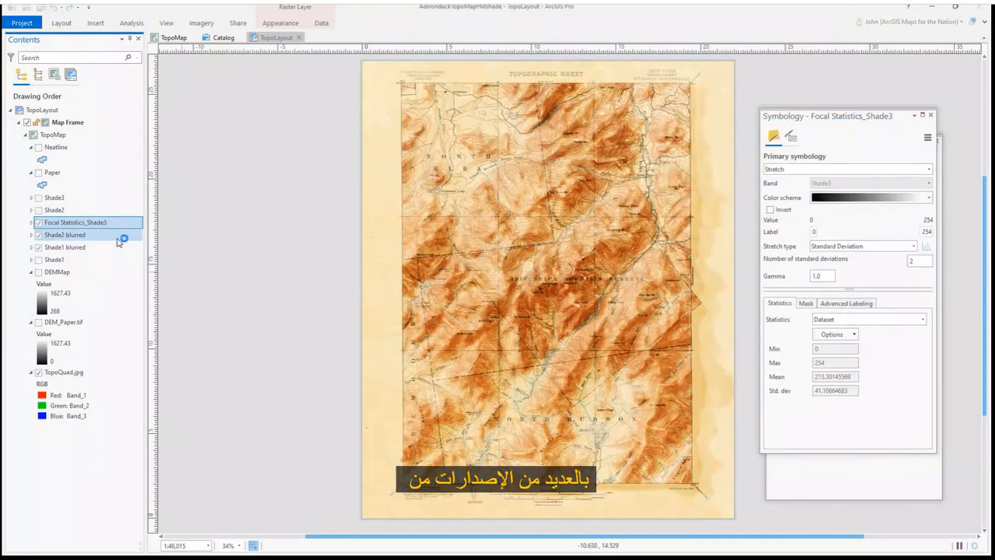
Rename the Focal Statistics_Shade3 layer to Shade3 blurred
{"action": "left_click", "coordinate": [70, 224]}
{"action": "type", "text": "Shade3 b"}
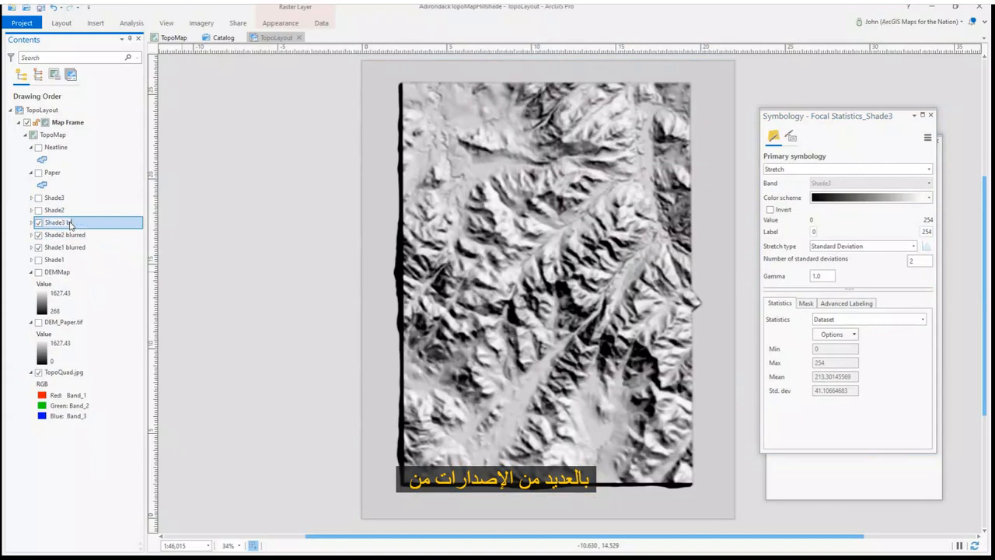
{"action": "type", "text": "lurred"}
{"action": "key", "text": "Return"}
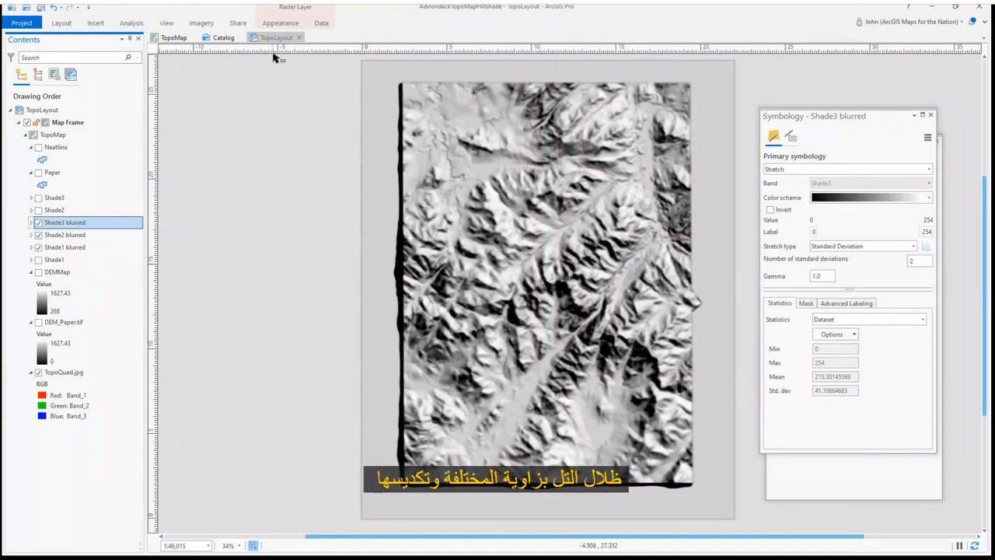
Try several layer blend modes on Shade3 blurred, starting with Color Burn
{"action": "left_click", "coordinate": [280, 22]}
{"action": "left_click", "coordinate": [217, 47]}
{"action": "left_click", "coordinate": [201, 143]}
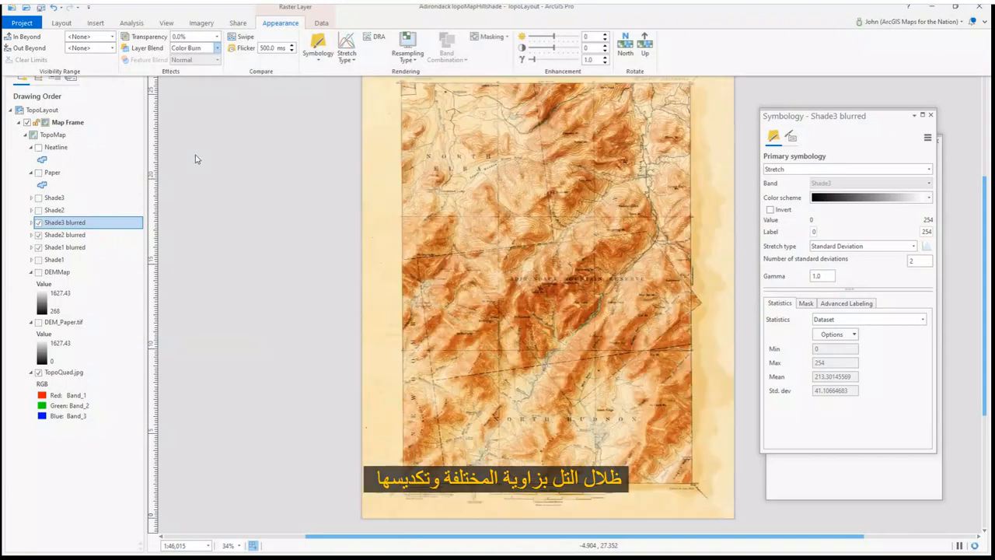
{"action": "left_click", "coordinate": [217, 47]}
{"action": "left_click", "coordinate": [188, 226]}
{"action": "left_click", "coordinate": [217, 48]}
{"action": "left_click", "coordinate": [194, 239]}
Set Shade3 blurred's layer transparency to about 39%
{"action": "left_click", "coordinate": [176, 49]}
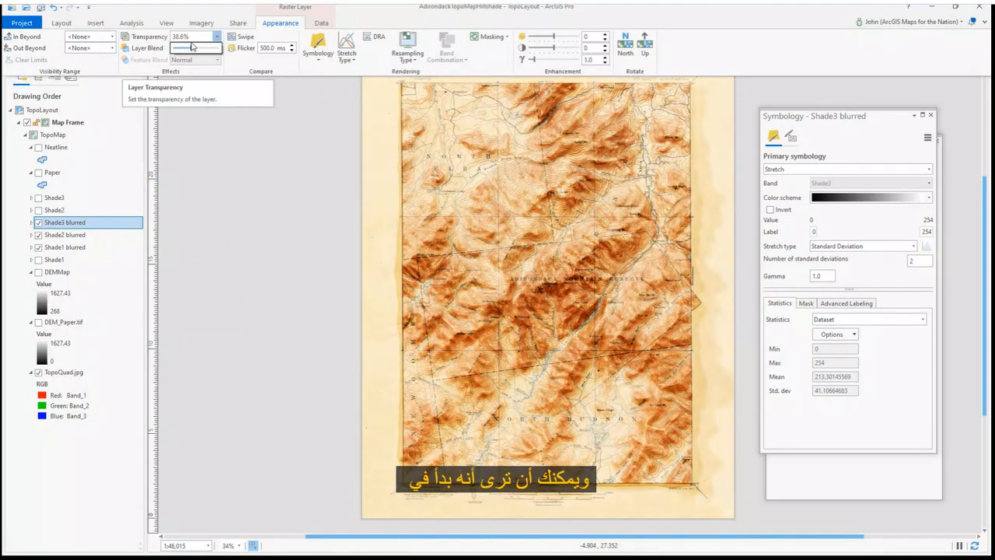
{"action": "left_click", "coordinate": [210, 126]}
Turn on the Neatline layer and open its polygon symbol for editing
{"action": "left_click", "coordinate": [32, 223]}
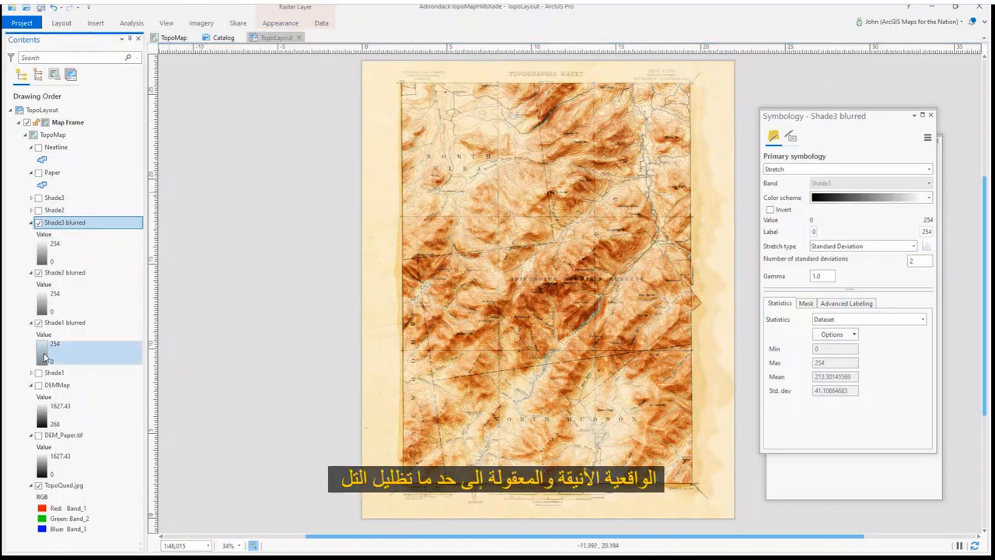
{"action": "left_click", "coordinate": [65, 322]}
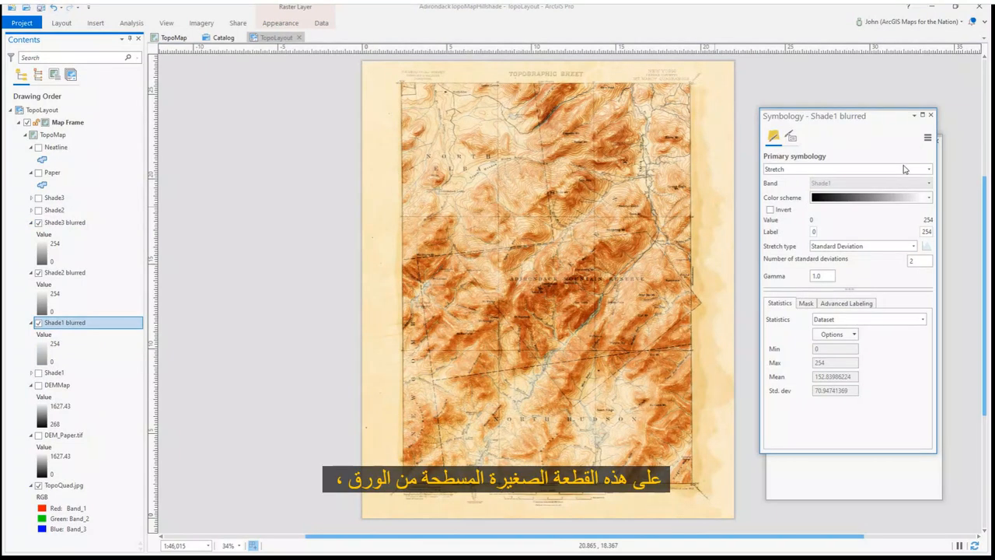
{"action": "left_click", "coordinate": [42, 159]}
{"action": "left_click", "coordinate": [38, 147]}
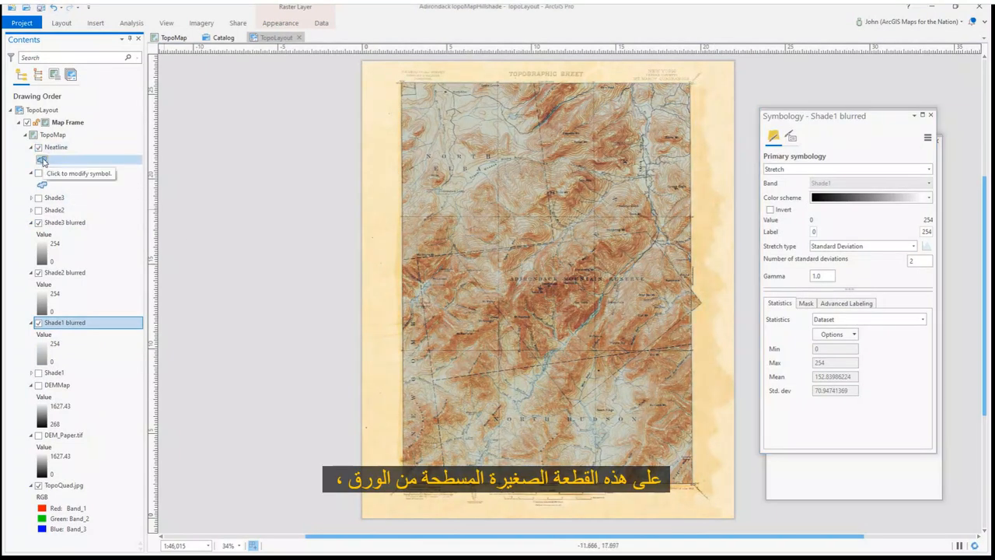
Change the Neatline symbol to a single Gradient stroke layer
{"action": "left_click", "coordinate": [805, 146]}
{"action": "left_click", "coordinate": [789, 163]}
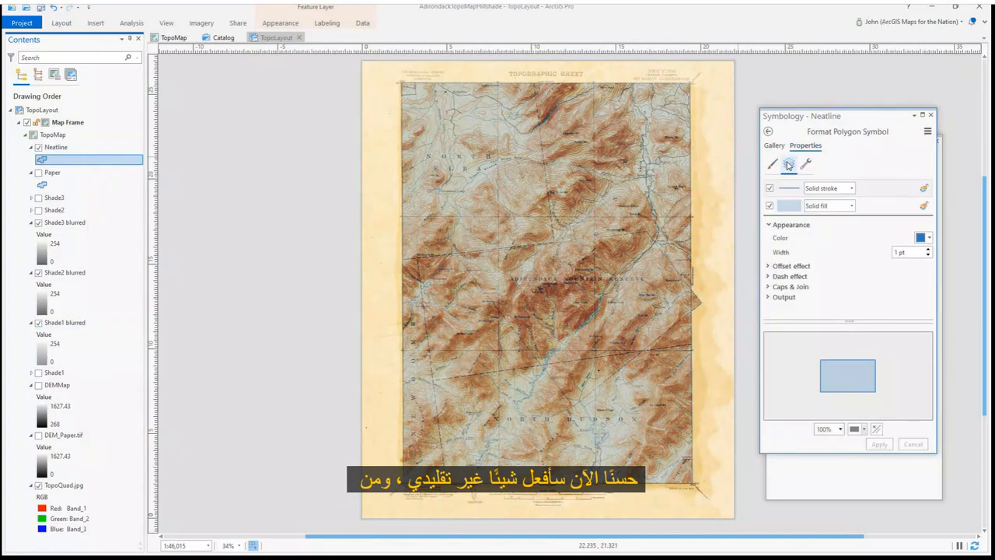
{"action": "left_click", "coordinate": [806, 163]}
{"action": "left_click", "coordinate": [834, 297]}
{"action": "left_click", "coordinate": [790, 163]}
{"action": "left_click", "coordinate": [851, 188]}
{"action": "left_click", "coordinate": [833, 221]}
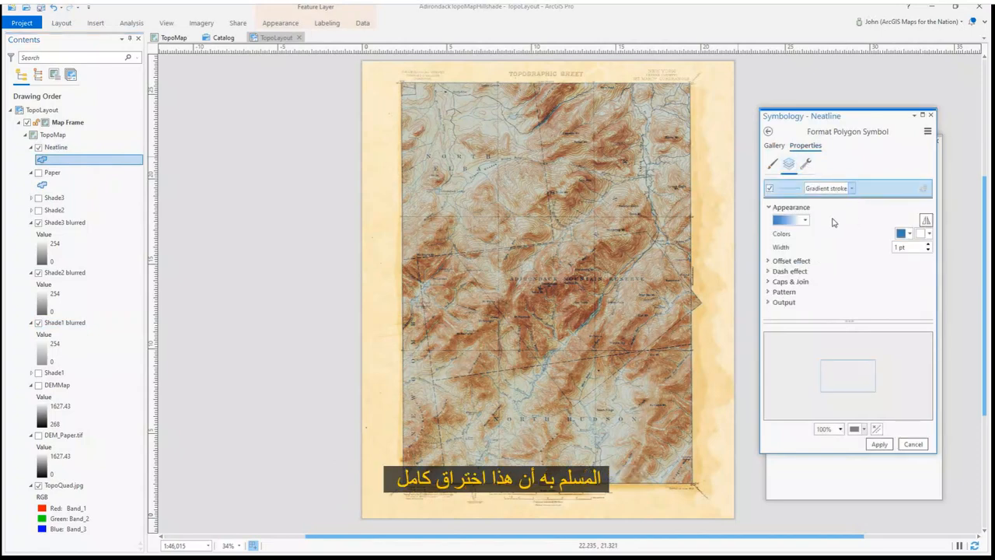
Set the gradient stroke width to 12 pt with gray and black colors
{"action": "type", "text": "2"}
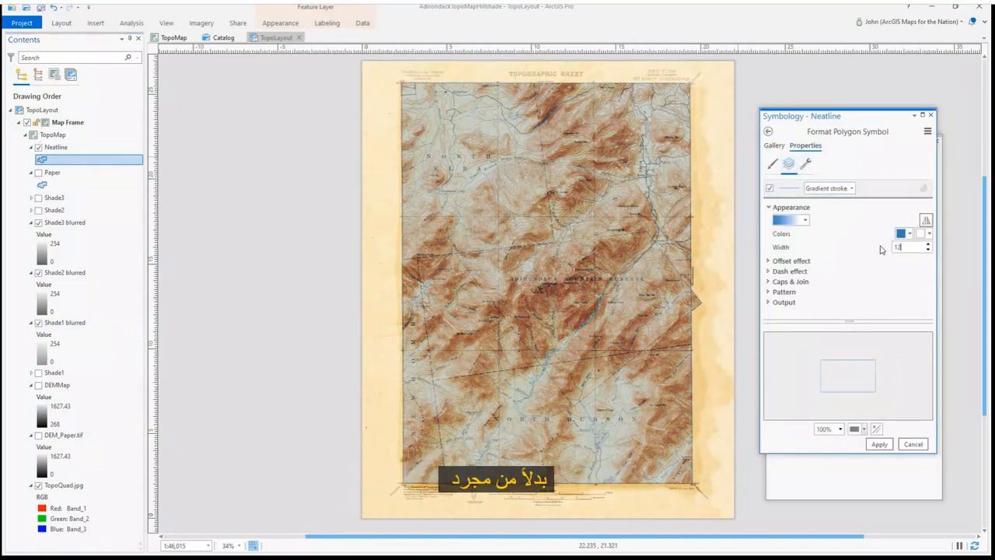
{"action": "key", "text": "Tab"}
{"action": "left_click", "coordinate": [920, 234]}
{"action": "left_click", "coordinate": [868, 362]}
{"action": "left_click", "coordinate": [908, 233]}
{"action": "left_click", "coordinate": [868, 312]}
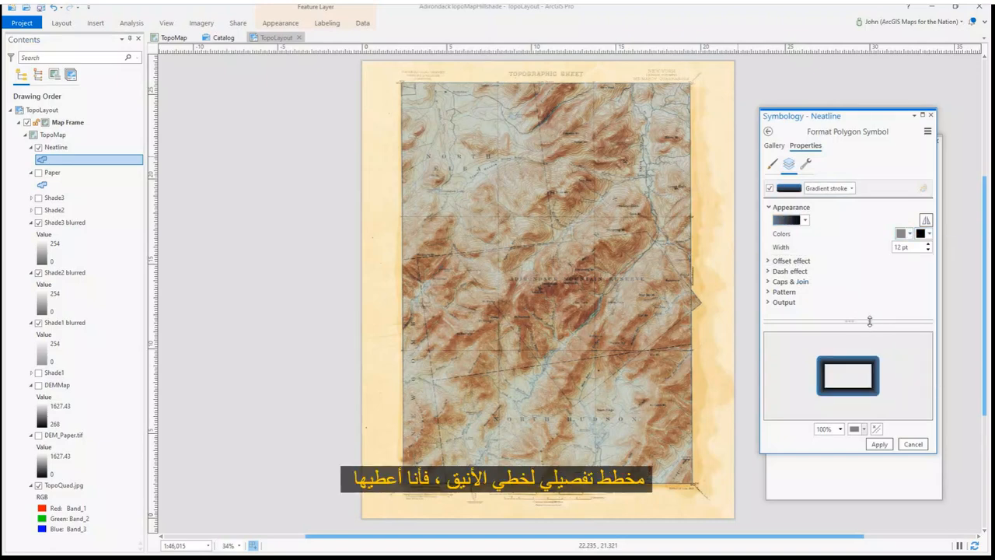
Edit the gradient's color scheme so the first color stop is 100% transparent and reposition a stop
{"action": "left_click", "coordinate": [805, 220]}
{"action": "left_click", "coordinate": [808, 304]}
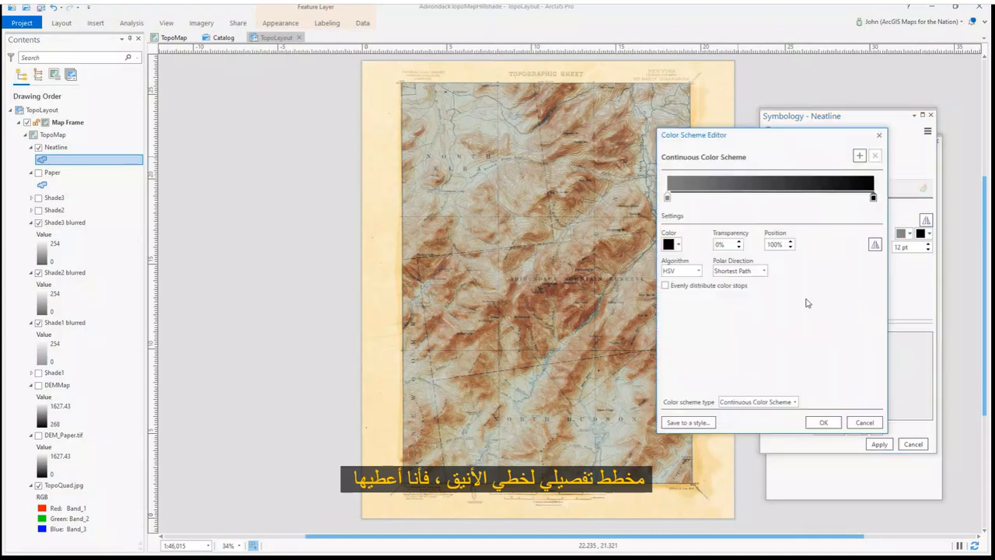
{"action": "type", "text": "100"}
{"action": "key", "text": "Tab"}
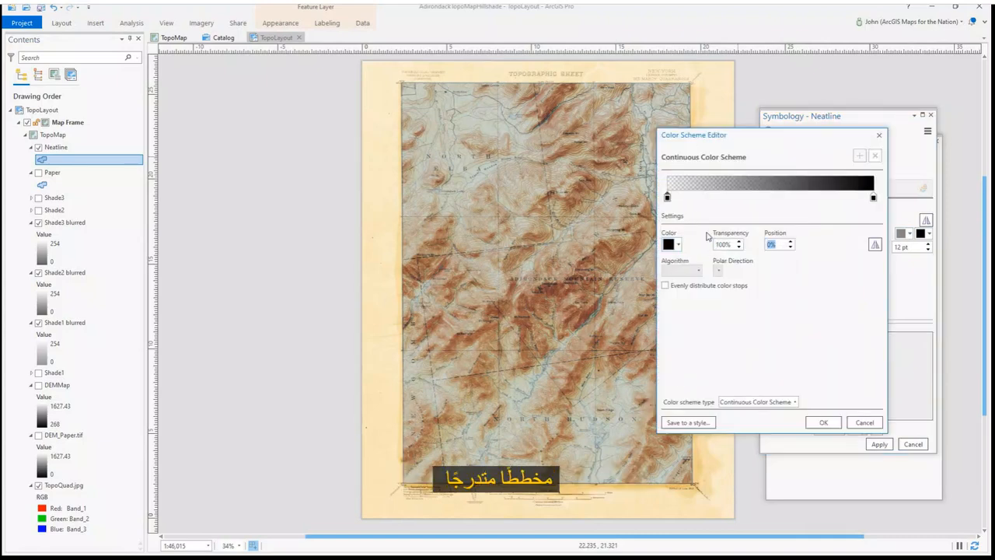
{"action": "left_click", "coordinate": [872, 199]}
{"action": "left_click", "coordinate": [860, 156]}
{"action": "left_click_drag", "start_coordinate": [771, 199], "coordinate": [812, 199]}
{"action": "left_click", "coordinate": [861, 157]}
{"action": "left_click", "coordinate": [824, 423]}
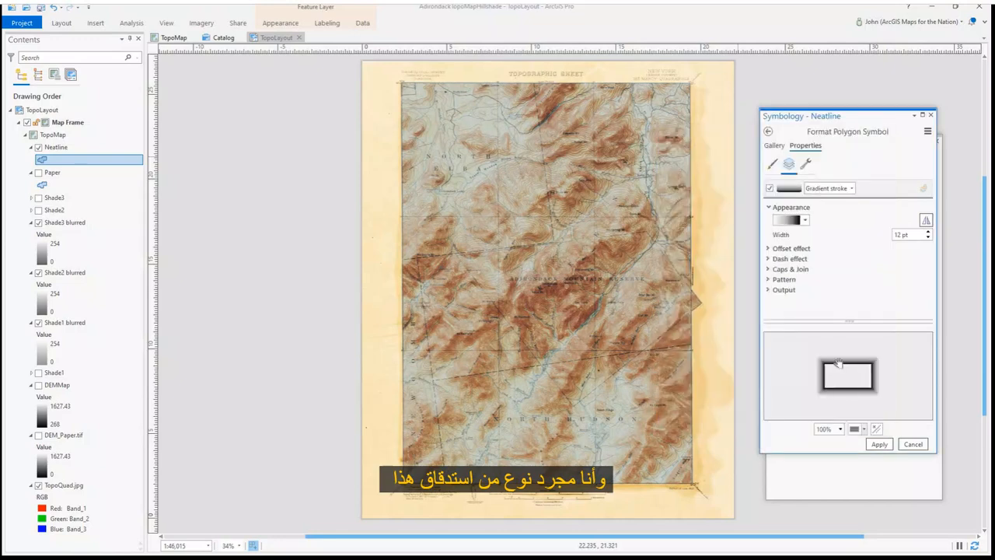
Add a 6 pt Round offset effect to the gradient stroke and apply the symbol
{"action": "left_click", "coordinate": [789, 248]}
{"action": "key", "text": "Tab"}
{"action": "left_click", "coordinate": [921, 292]}
{"action": "left_click", "coordinate": [922, 313]}
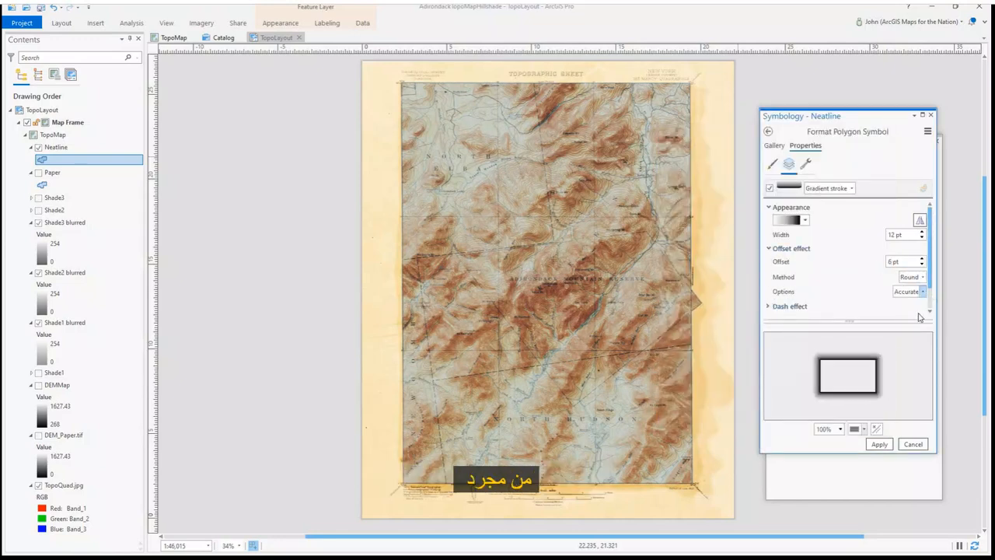
{"action": "left_click", "coordinate": [881, 444]}
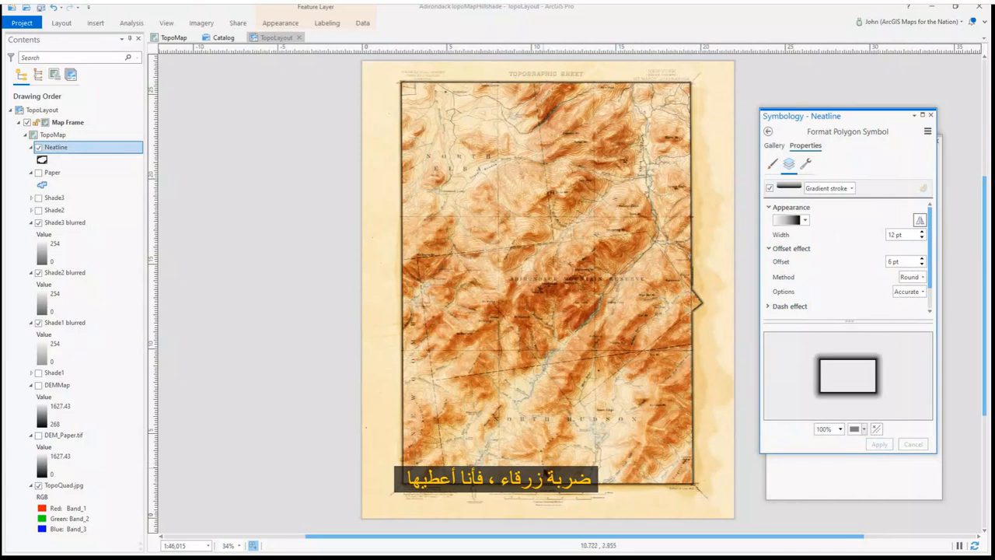
Set the Neatline layer's blend mode to Overlay and toggle its visibility to compare
{"action": "left_click", "coordinate": [279, 23]}
{"action": "left_click", "coordinate": [206, 49]}
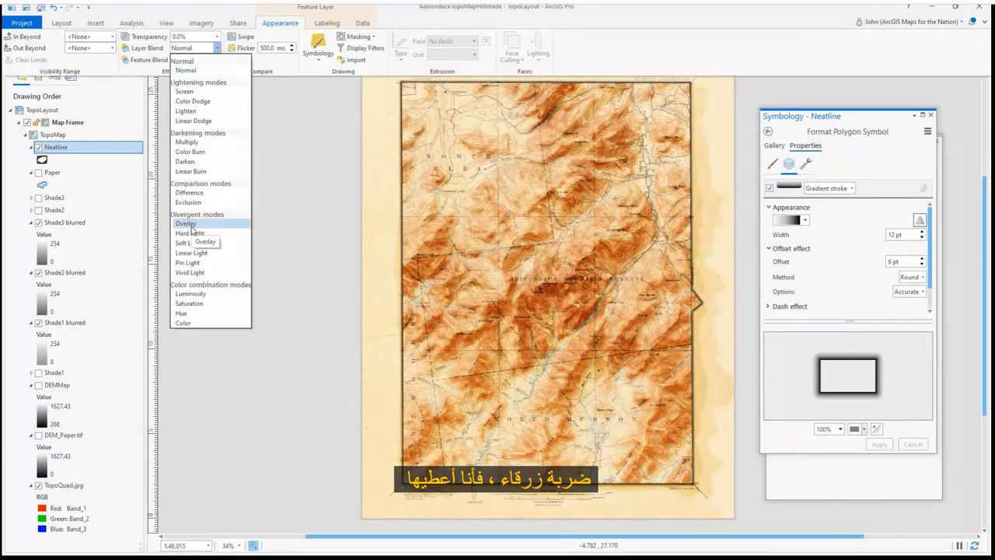
{"action": "left_click", "coordinate": [220, 218]}
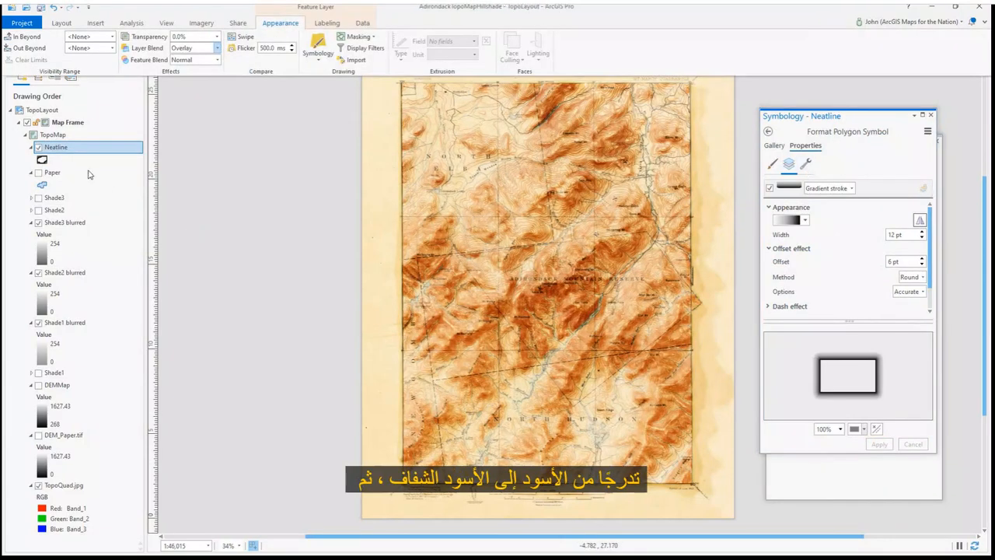
{"action": "left_click", "coordinate": [39, 147]}
{"action": "left_click", "coordinate": [38, 147]}
{"action": "left_click", "coordinate": [39, 148]}
{"action": "left_click", "coordinate": [39, 147]}
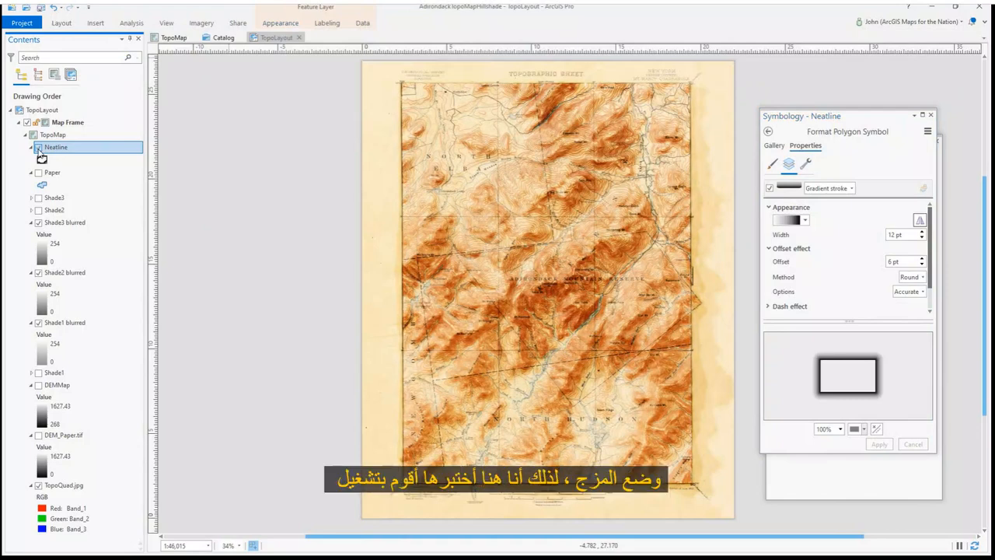
Increase the Neatline stroke width to 24 pt and the offset to 12 pt, then apply
{"action": "left_click_drag", "start_coordinate": [895, 236], "coordinate": [879, 237]}
{"action": "type", "text": "24"}
{"action": "key", "text": "Tab"}
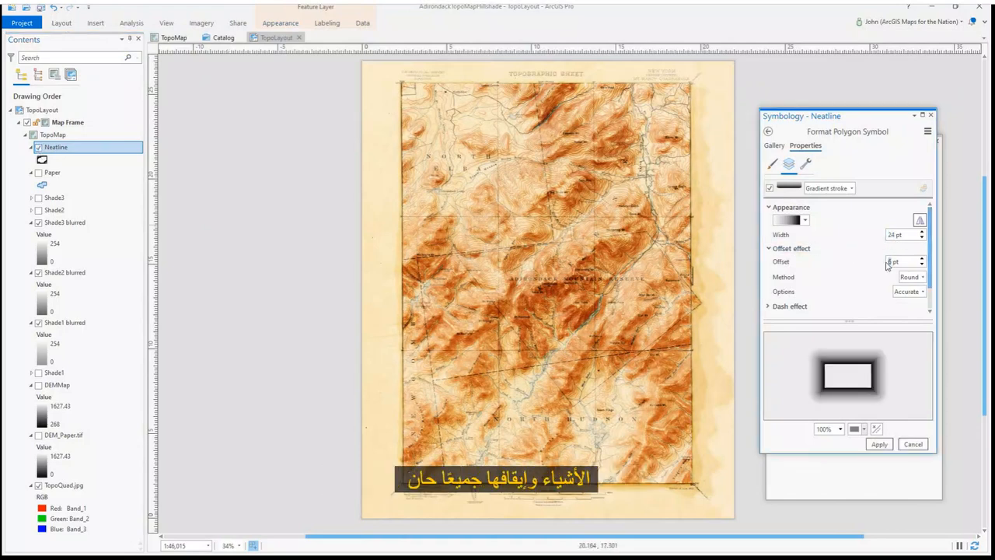
{"action": "left_click", "coordinate": [878, 444]}
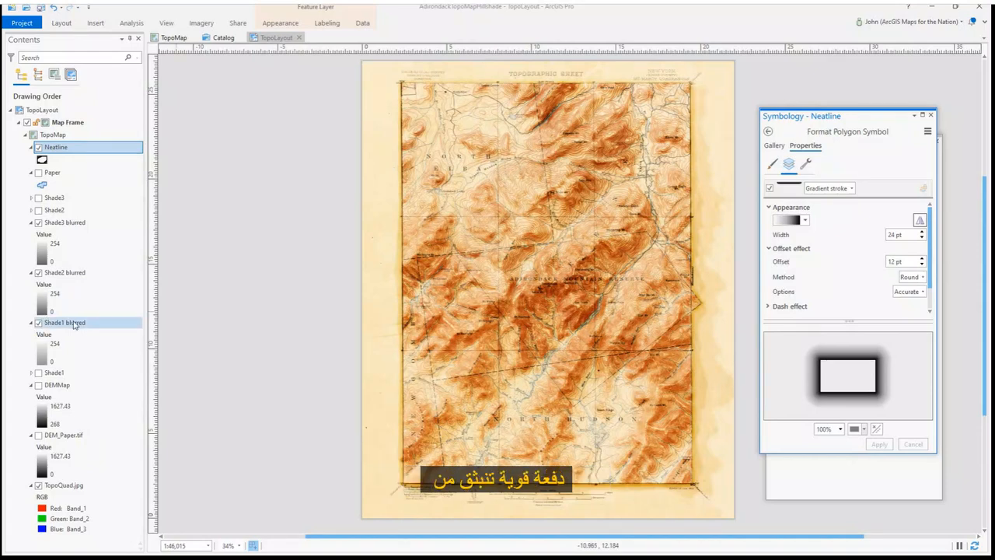
Move DEM_Paper.tif above Shade3 blurred and turn it on
{"action": "left_click", "coordinate": [87, 437]}
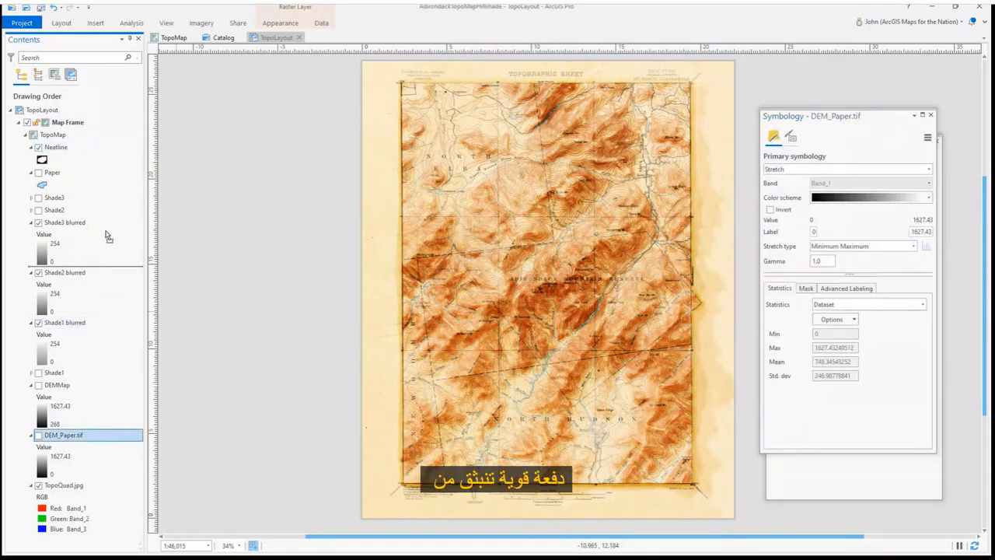
{"action": "left_click_drag", "start_coordinate": [108, 243], "coordinate": [101, 218]}
{"action": "left_click", "coordinate": [38, 223]}
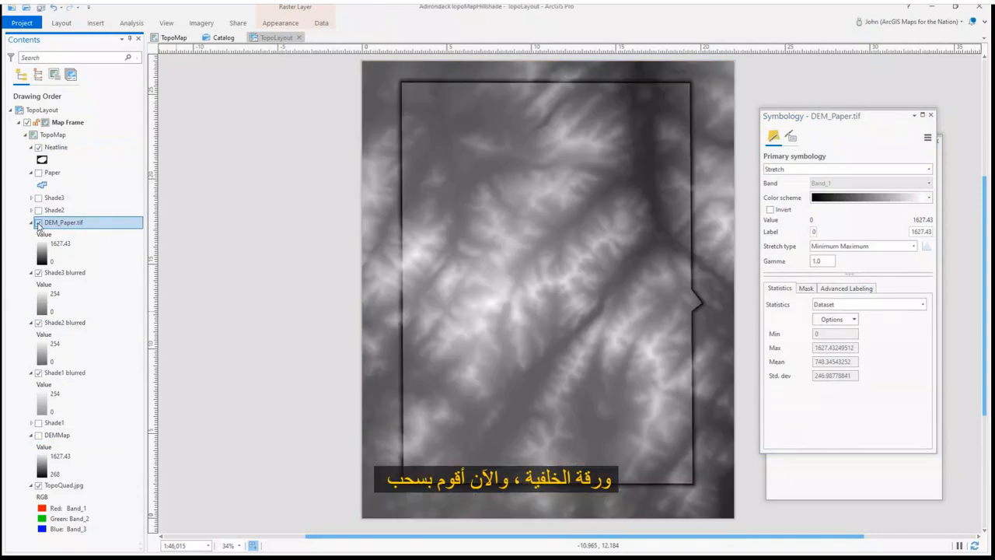
Edit DEM_Paper's color scheme so the low stop is white and the high stop is 100% transparent
{"action": "left_click", "coordinate": [929, 199]}
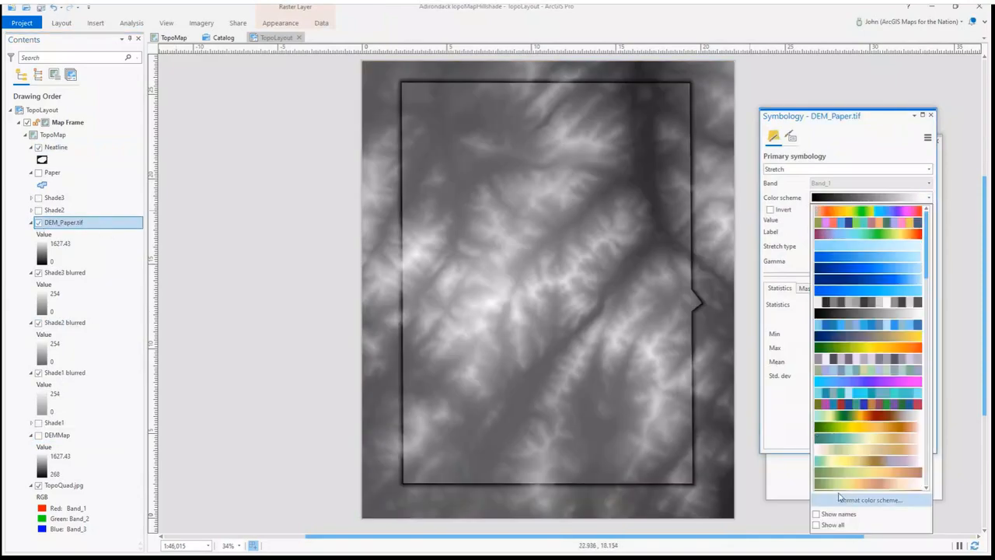
{"action": "left_click", "coordinate": [846, 503]}
{"action": "left_click", "coordinate": [667, 197]}
{"action": "left_click", "coordinate": [678, 244]}
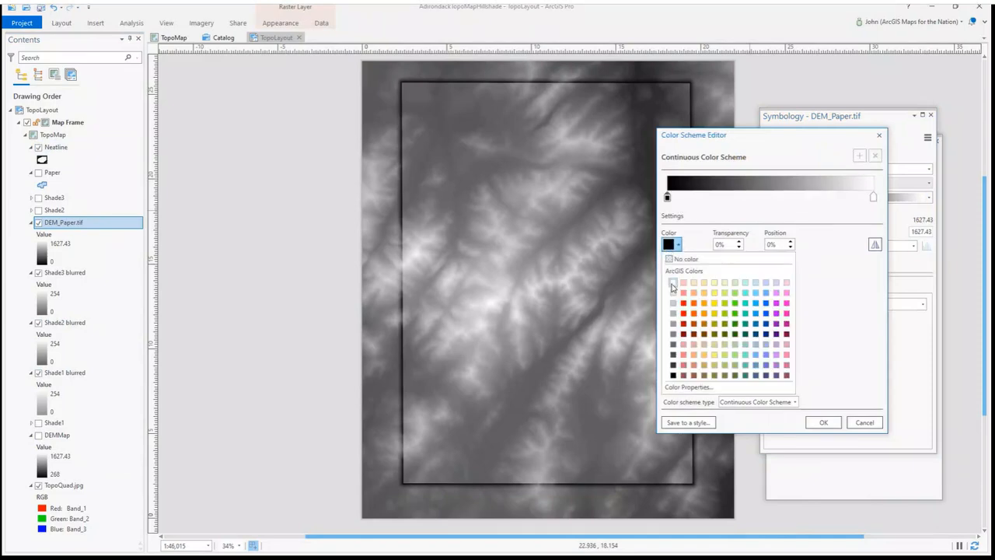
{"action": "left_click", "coordinate": [673, 285]}
{"action": "left_click", "coordinate": [873, 197]}
{"action": "type", "text": "100"}
{"action": "key", "text": "Tab"}
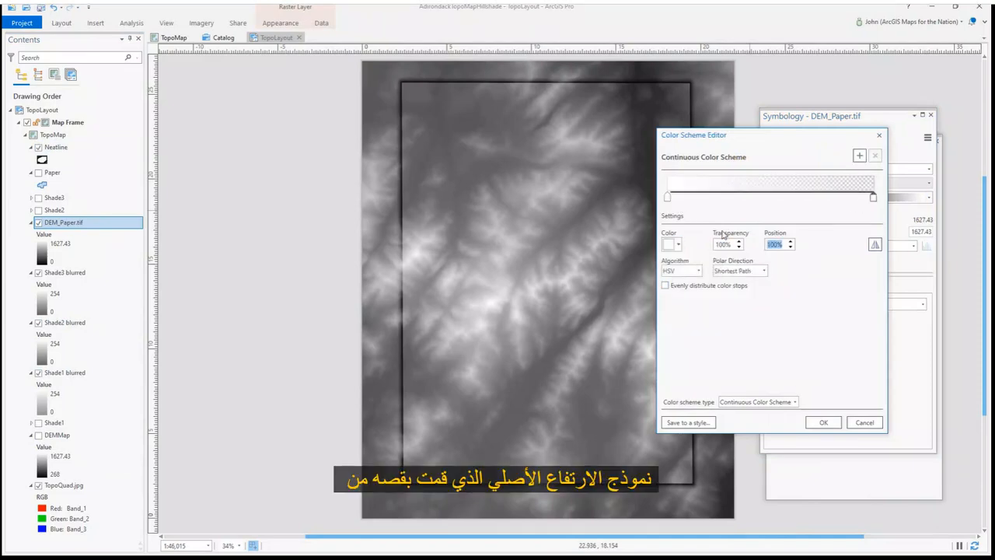
{"action": "left_click", "coordinate": [823, 421]}
Add intermediate stops to DEM_Paper's color ramp, one at 35% position with 51% transparency, and apply it
{"action": "left_click", "coordinate": [929, 198]}
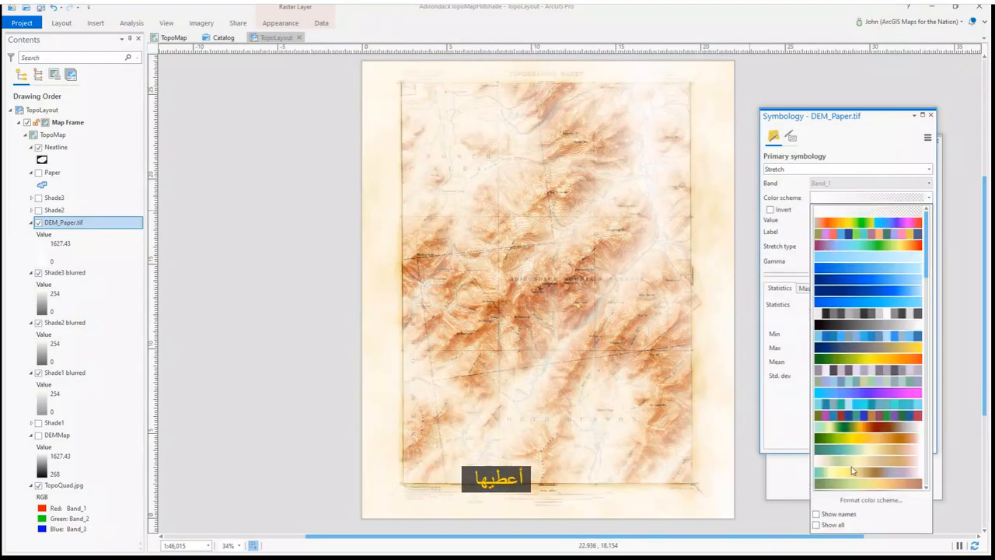
{"action": "left_click", "coordinate": [846, 502]}
{"action": "left_click", "coordinate": [810, 197]}
{"action": "left_click", "coordinate": [739, 197]}
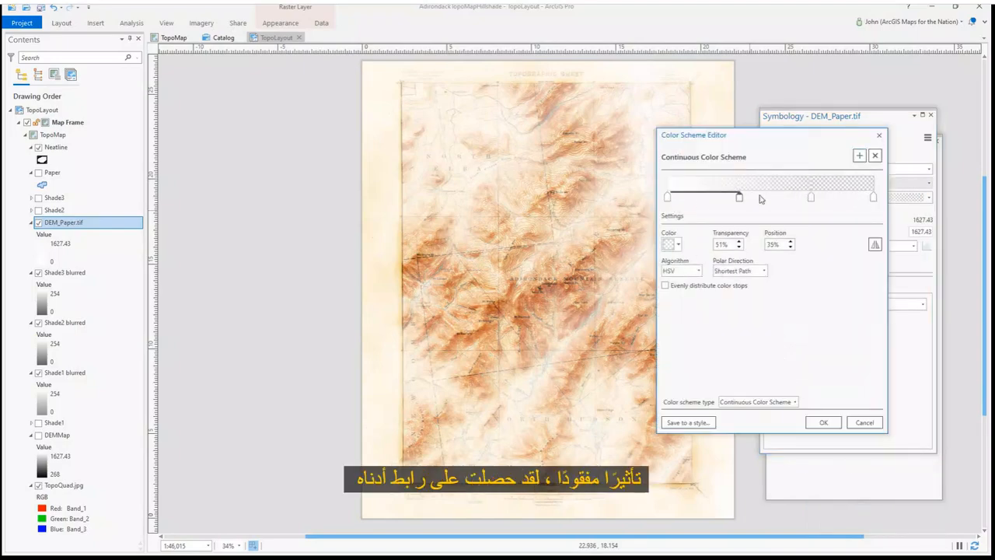
{"action": "left_click", "coordinate": [823, 422]}
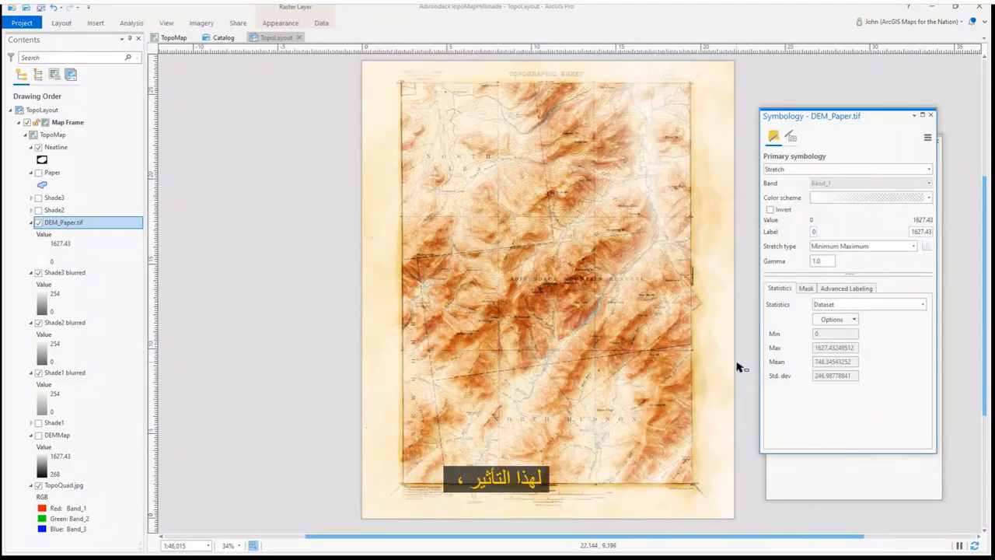
Set DEM_Paper's layer transparency to about 36.1%
{"action": "left_click", "coordinate": [280, 23]}
{"action": "left_click", "coordinate": [216, 47]}
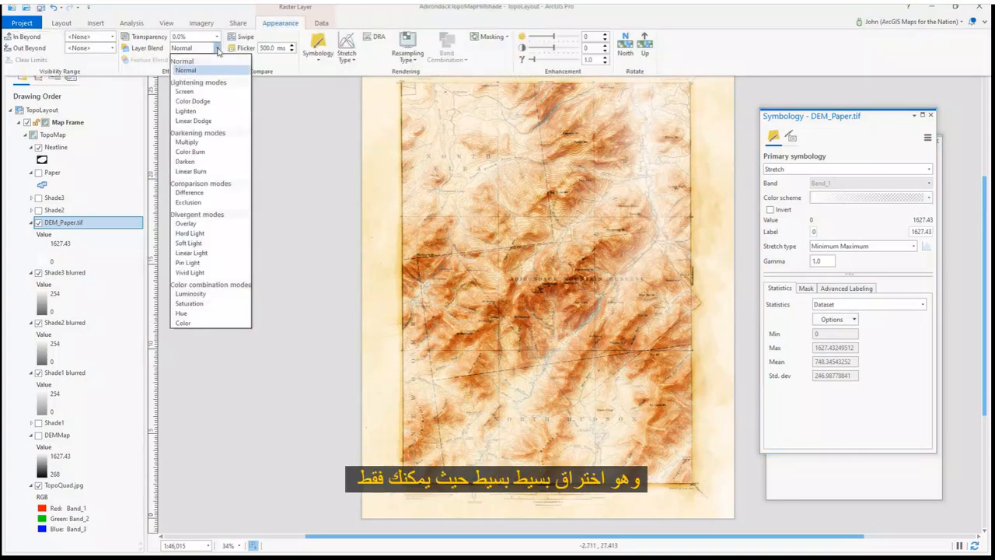
{"action": "left_click", "coordinate": [195, 95]}
{"action": "left_click", "coordinate": [217, 37]}
{"action": "left_click_drag", "start_coordinate": [175, 48], "coordinate": [192, 52]}
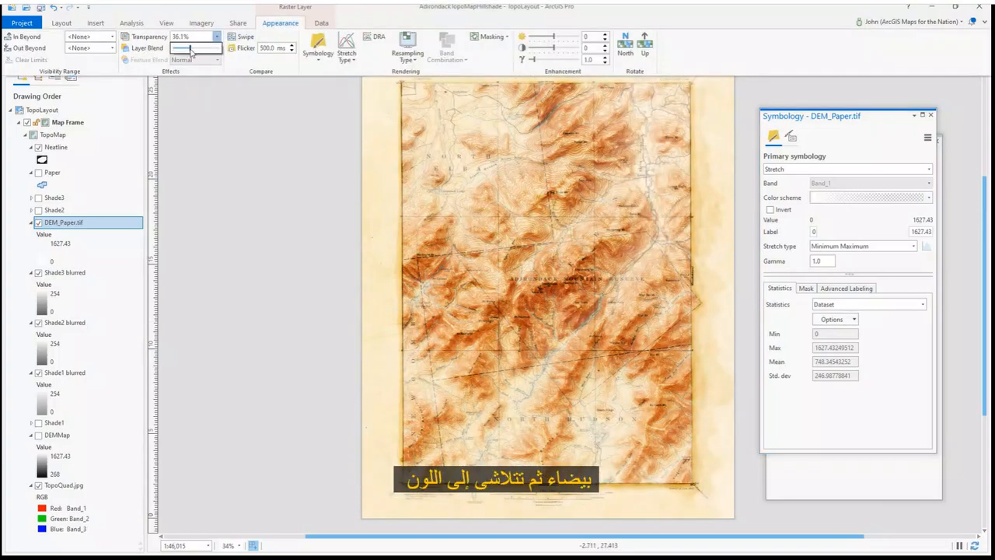
Try DEM_Paper's layer blend modes Overlay, Multiply and Normal, settling on Screen
{"action": "left_click", "coordinate": [216, 47]}
{"action": "left_click", "coordinate": [188, 223]}
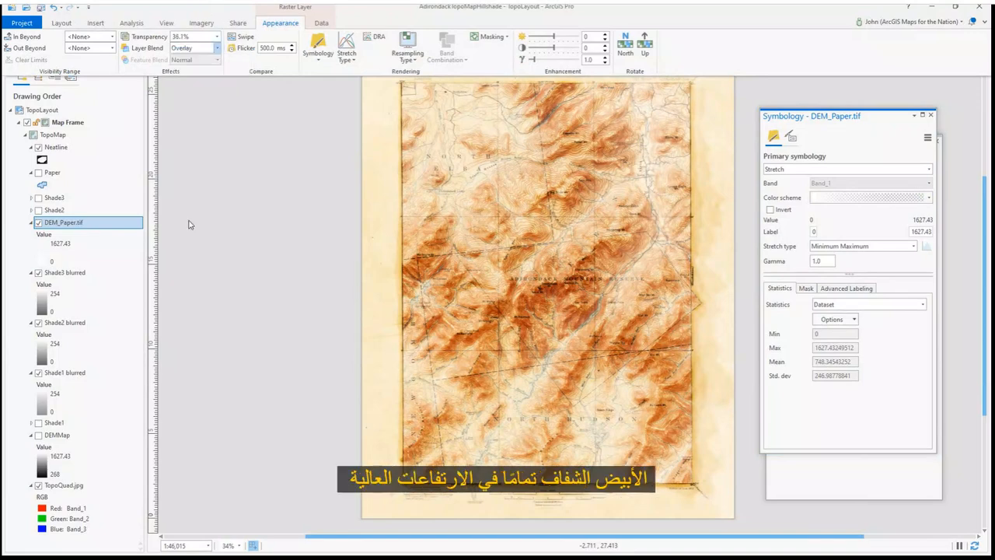
{"action": "left_click", "coordinate": [218, 48]}
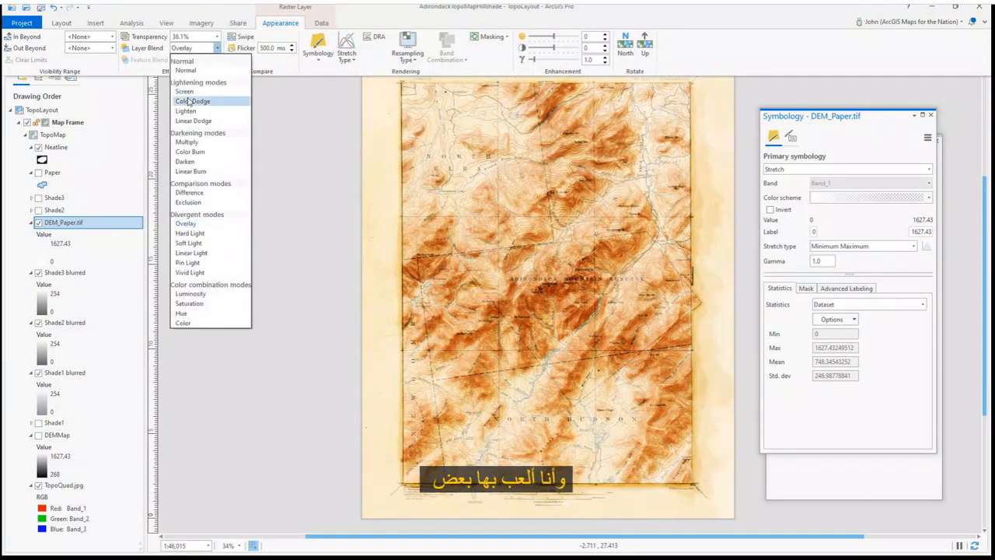
{"action": "left_click", "coordinate": [187, 141]}
{"action": "left_click", "coordinate": [218, 48]}
{"action": "left_click", "coordinate": [187, 70]}
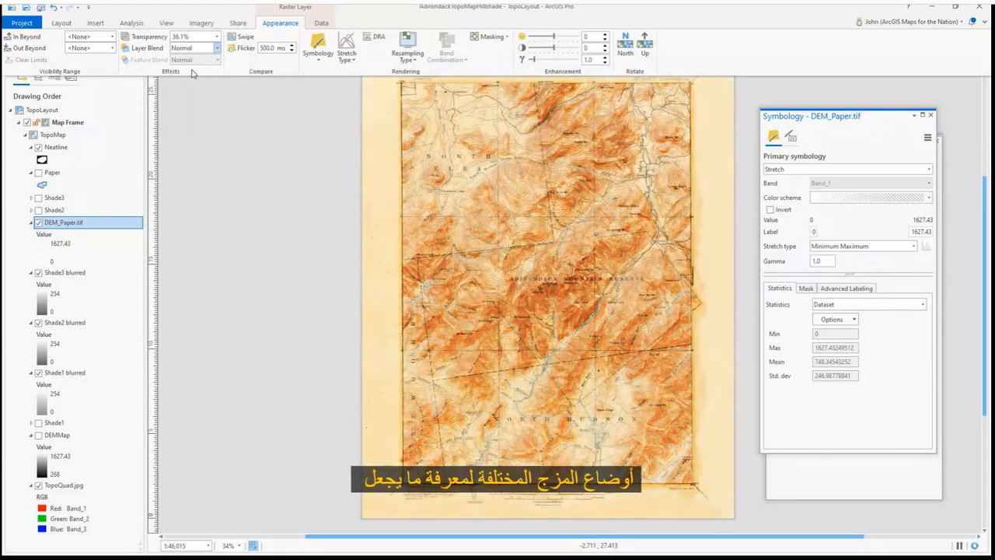
{"action": "left_click", "coordinate": [216, 48]}
{"action": "left_click", "coordinate": [191, 94]}
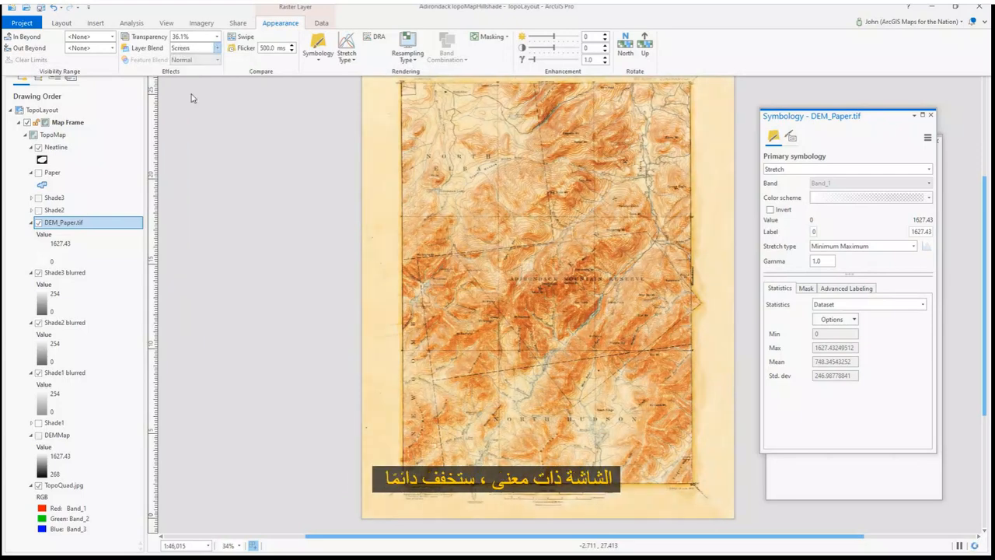
Create a Slope raster function layer using DEMMap as the input DEM
{"action": "left_click", "coordinate": [237, 236]}
{"action": "mouse_move", "coordinate": [107, 226]}
{"action": "left_mouse_down"}
{"action": "mouse_move", "coordinate": [89, 412]}
{"action": "mouse_move", "coordinate": [102, 223]}
{"action": "left_mouse_up"}
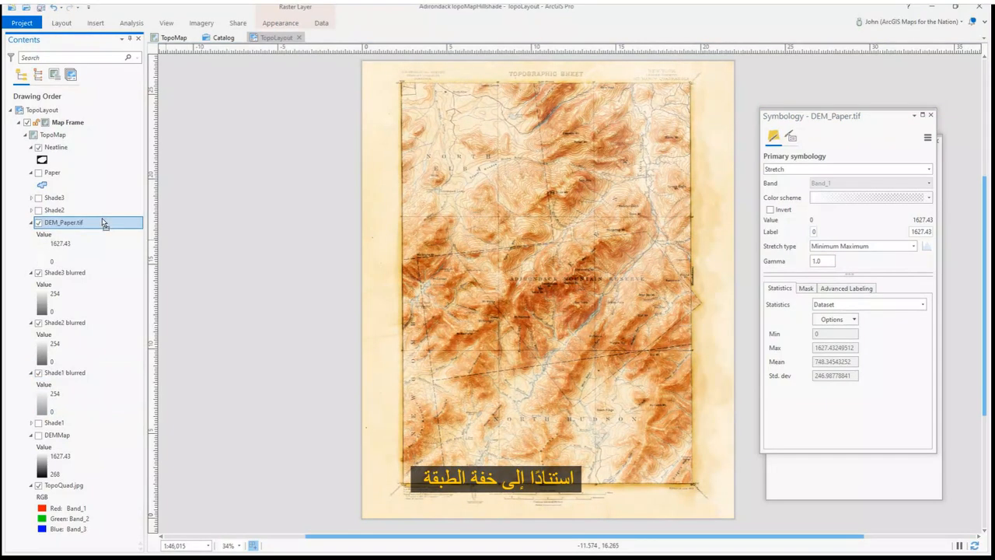
{"action": "left_click", "coordinate": [200, 23]}
{"action": "left_click", "coordinate": [110, 39]}
{"action": "left_click", "coordinate": [911, 159]}
{"action": "scroll", "coordinate": [840, 350], "scroll_direction": "down", "scroll_amount": 5}
{"action": "left_click", "coordinate": [836, 470]}
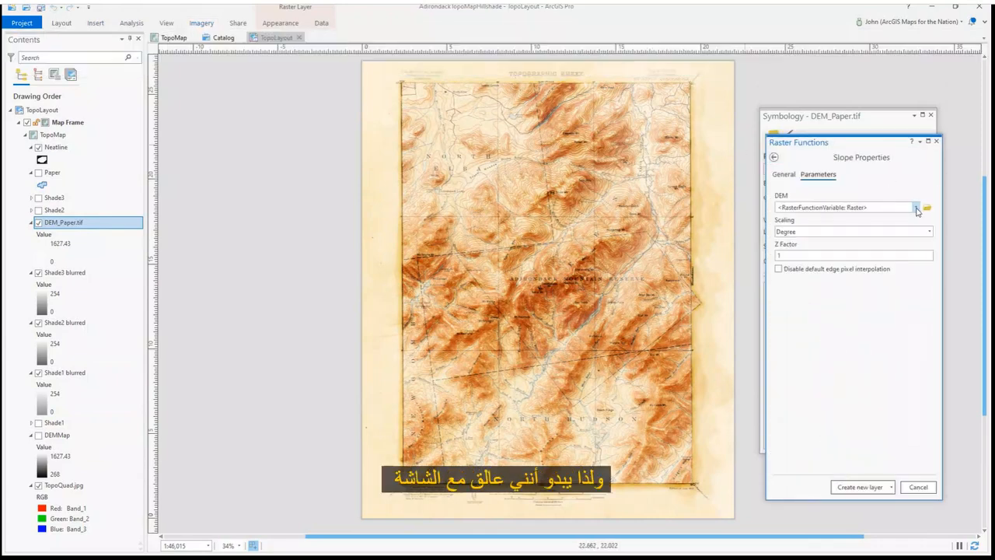
{"action": "left_click", "coordinate": [915, 206]}
{"action": "left_click", "coordinate": [816, 284]}
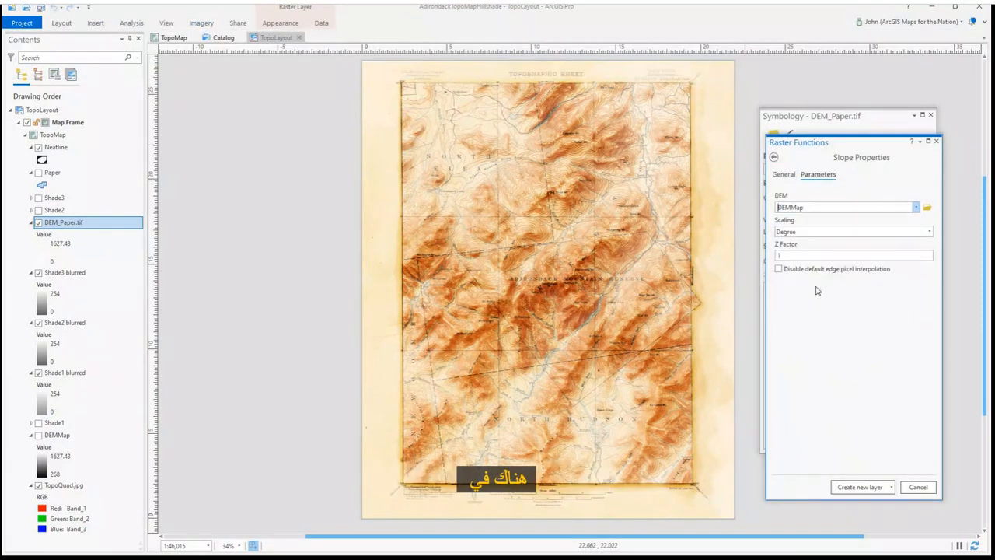
{"action": "left_click", "coordinate": [860, 486]}
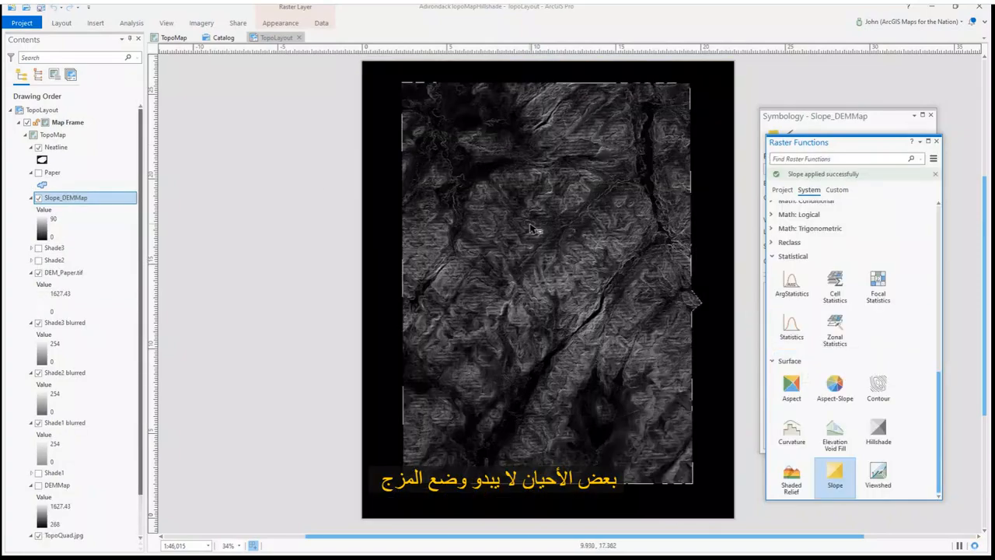
Edit Slope_DEMMap's color ramp to make its low stop 100% transparent and move the stops inward
{"action": "right_click", "coordinate": [100, 201]}
{"action": "left_click", "coordinate": [128, 385]}
{"action": "left_click", "coordinate": [930, 198]}
{"action": "left_click", "coordinate": [847, 500]}
{"action": "left_click", "coordinate": [674, 244]}
{"action": "left_click", "coordinate": [674, 375]}
{"action": "left_click", "coordinate": [667, 197]}
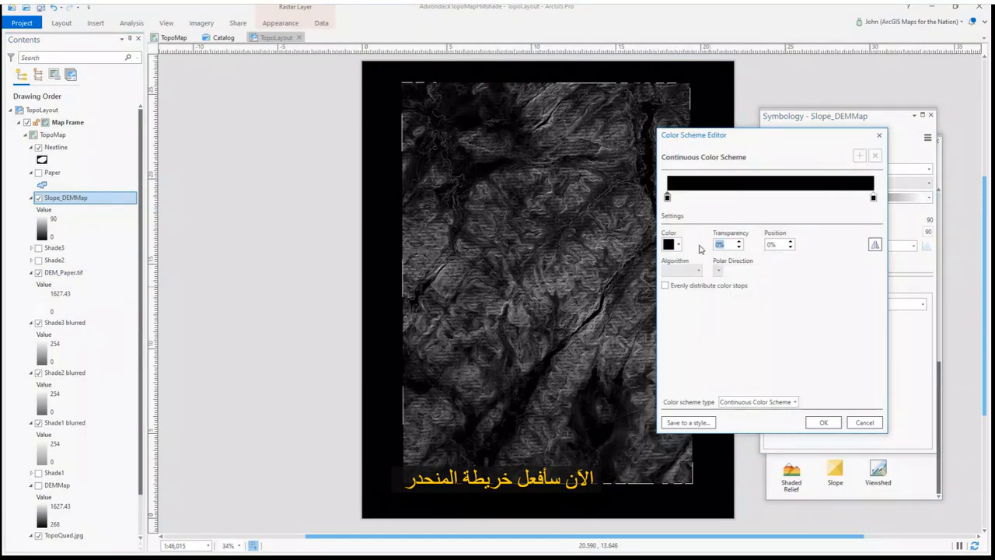
{"action": "type", "text": "100"}
{"action": "key", "text": "Tab"}
{"action": "left_click_drag", "start_coordinate": [666, 198], "coordinate": [767, 204]}
{"action": "left_click_drag", "start_coordinate": [872, 198], "coordinate": [846, 200]}
{"action": "left_click", "coordinate": [822, 423]}
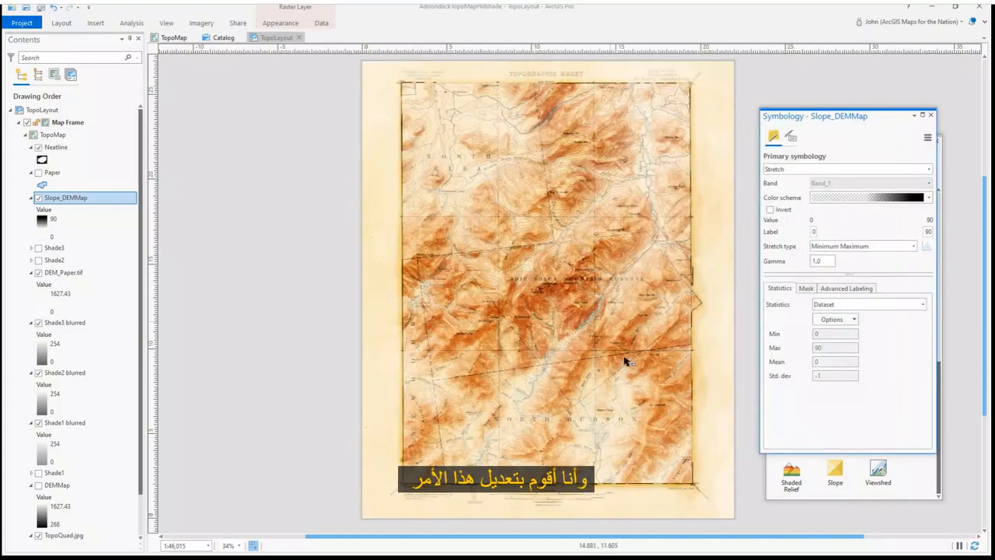
Move Slope_DEMMap's transparent color stop to about 33% and the black stop closer, then apply
{"action": "scroll", "coordinate": [567, 257], "scroll_direction": "up", "scroll_amount": 6}
{"action": "left_click", "coordinate": [929, 197]}
{"action": "left_click", "coordinate": [860, 500]}
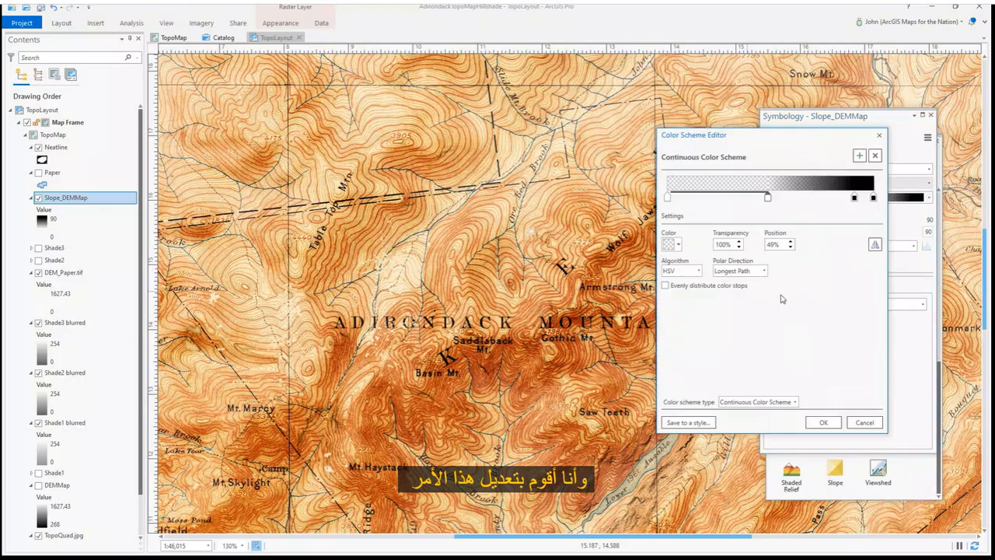
{"action": "left_click_drag", "start_coordinate": [768, 199], "coordinate": [735, 200]}
{"action": "left_click_drag", "start_coordinate": [854, 198], "coordinate": [812, 201]}
{"action": "left_click", "coordinate": [819, 423]}
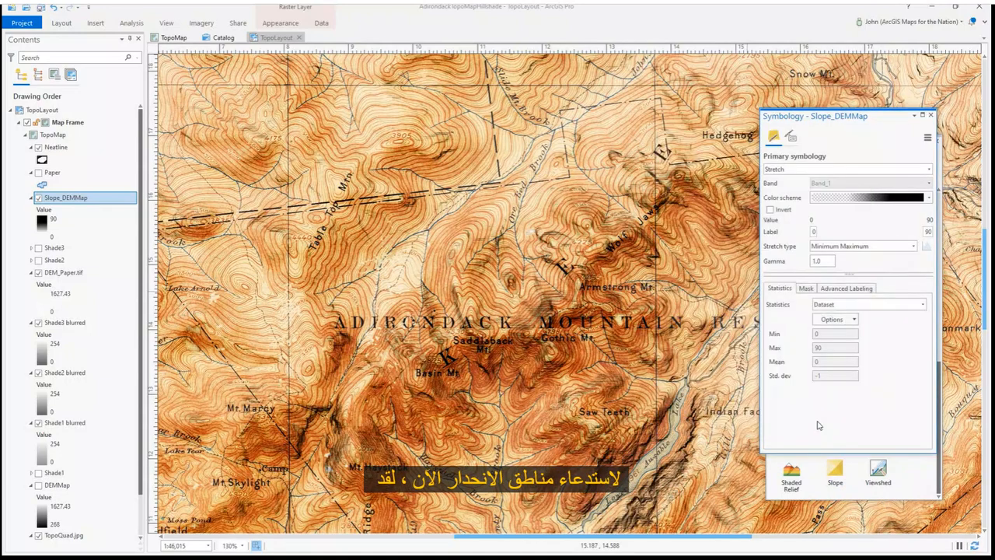
{"action": "left_click", "coordinate": [929, 198]}
{"action": "left_click", "coordinate": [860, 500]}
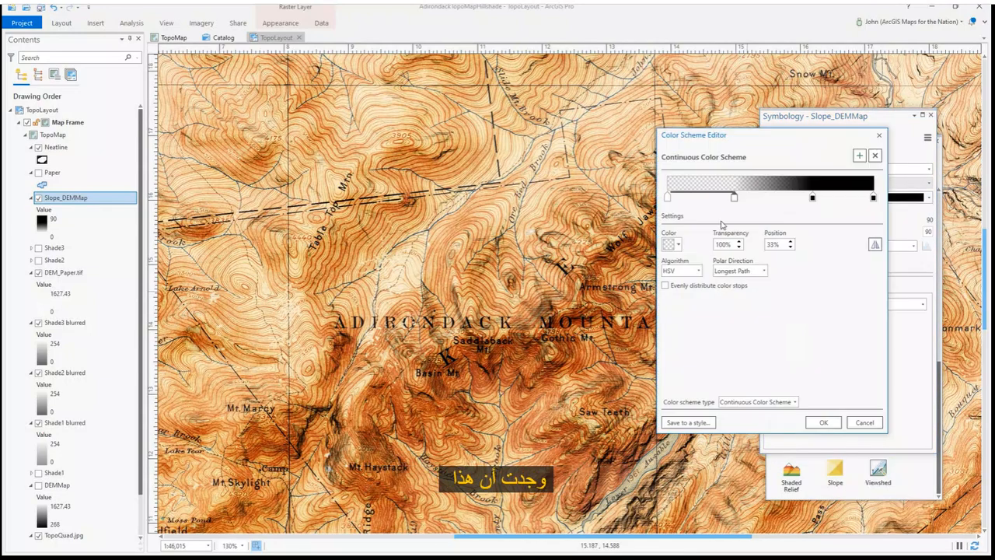
{"action": "left_click", "coordinate": [824, 422]}
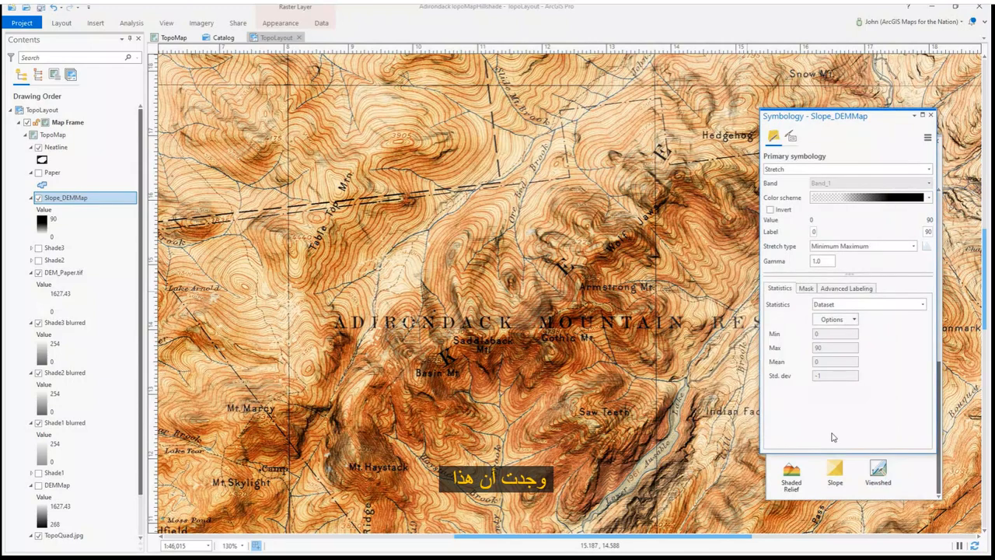
Try Slope_DEMMap's blend modes Color Burn, Multiply and Soft Light, settling on Overlay
{"action": "left_click", "coordinate": [280, 23]}
{"action": "left_click", "coordinate": [217, 47]}
{"action": "left_click", "coordinate": [201, 123]}
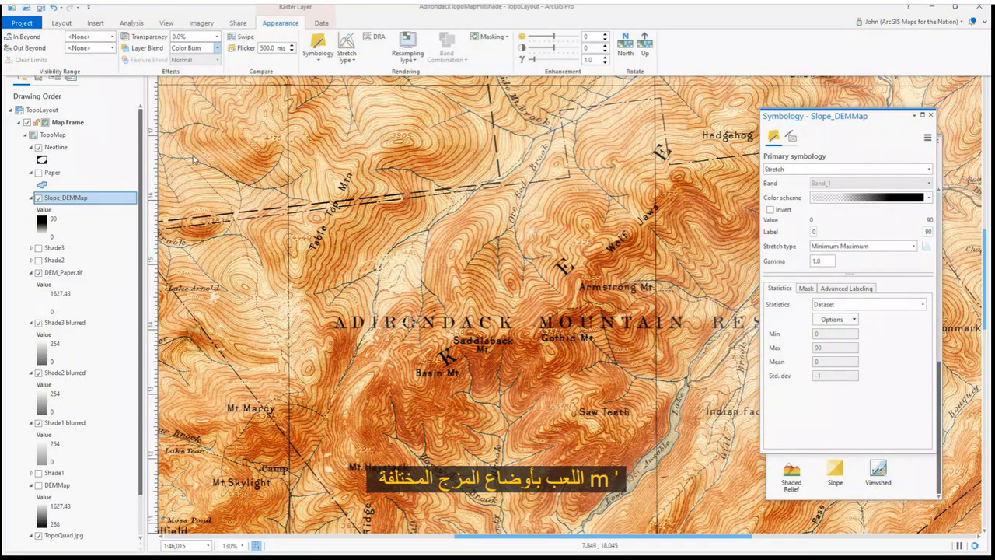
{"action": "left_click", "coordinate": [217, 47]}
{"action": "left_click", "coordinate": [187, 142]}
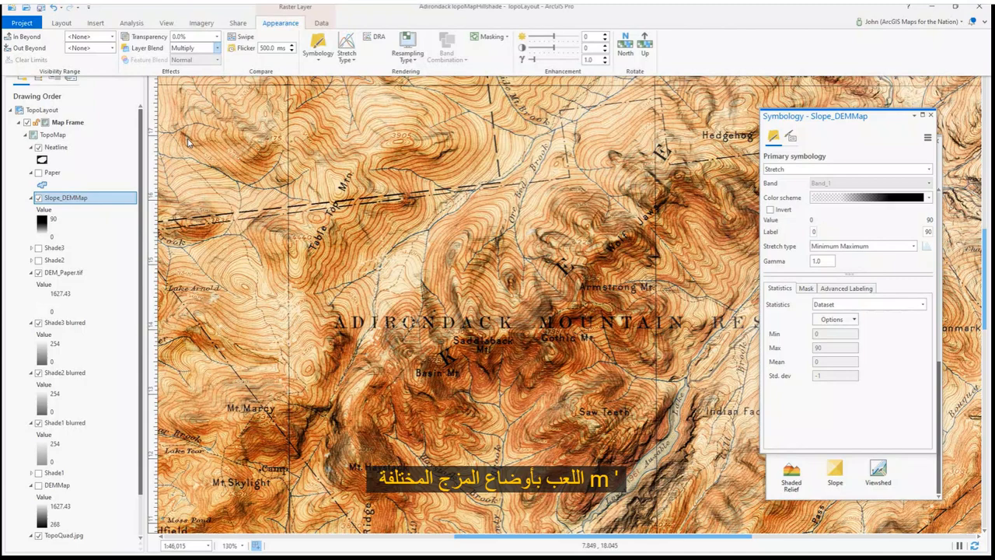
{"action": "left_click", "coordinate": [217, 47]}
{"action": "left_click", "coordinate": [198, 245]}
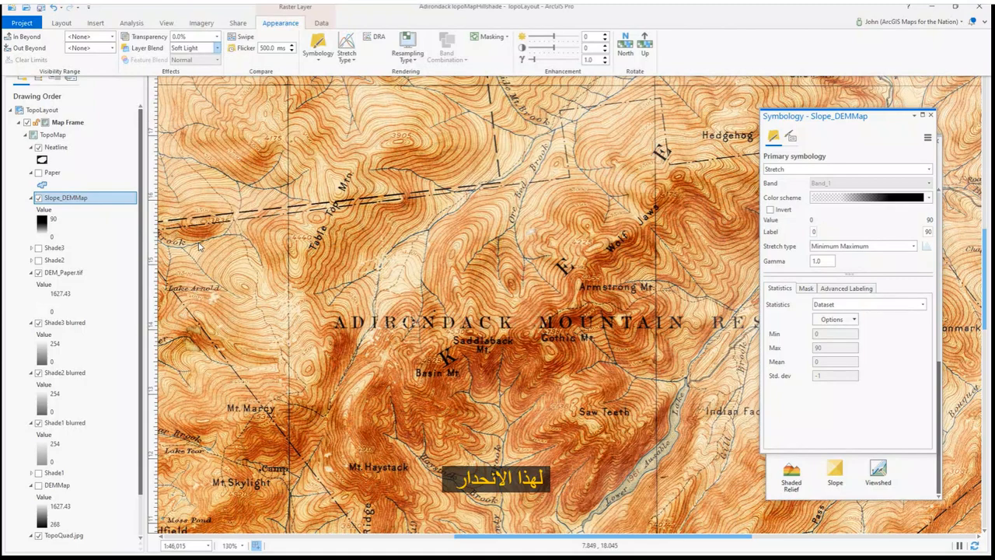
{"action": "left_click", "coordinate": [217, 47]}
{"action": "left_click", "coordinate": [192, 227]}
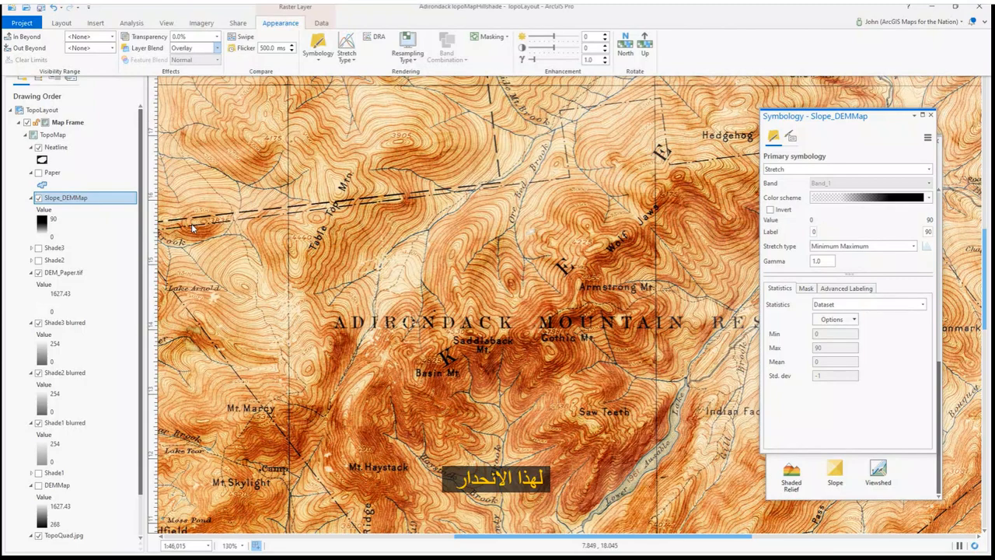
Toggle Slope_DEMMap's visibility to compare the map with and without the slope layer
{"action": "left_click", "coordinate": [38, 197]}
{"action": "left_click", "coordinate": [38, 198]}
{"action": "left_click", "coordinate": [38, 198]}
{"action": "left_click", "coordinate": [38, 197]}
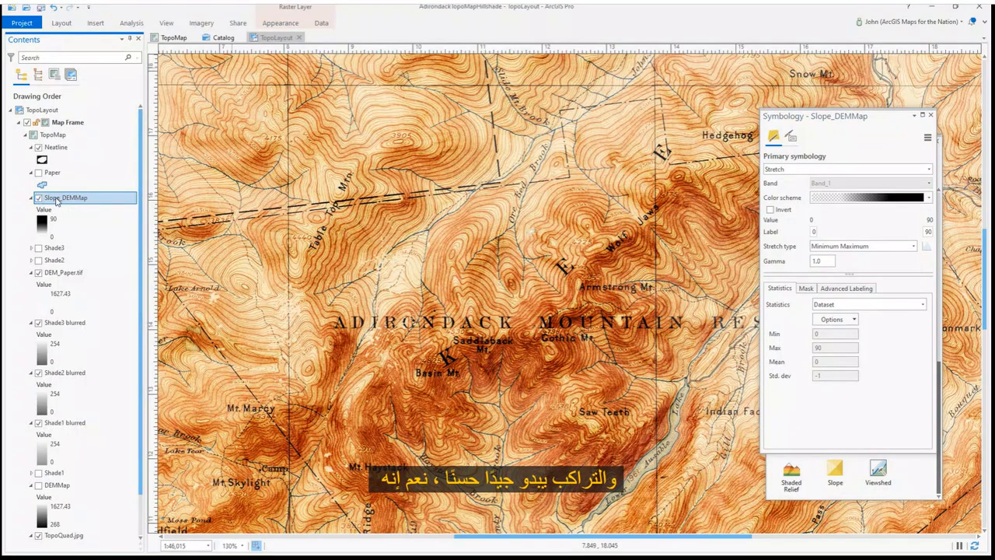
{"action": "scroll", "coordinate": [438, 267], "scroll_direction": "down", "scroll_amount": 5}
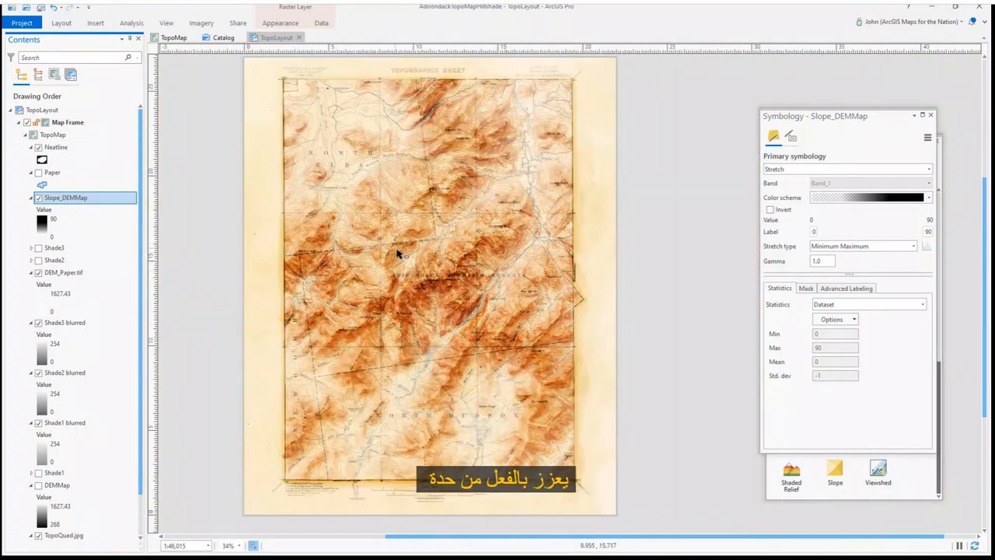
{"action": "scroll", "coordinate": [391, 245], "scroll_direction": "up", "scroll_amount": 2}
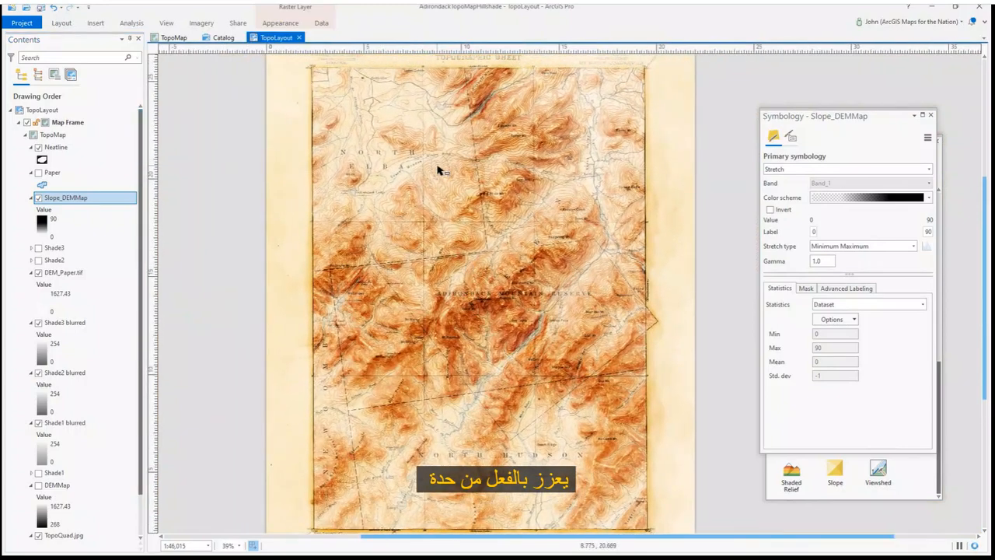
Create a Hillshade raster function layer from DEMMap with a changed hillshade type
{"action": "left_click", "coordinate": [931, 116]}
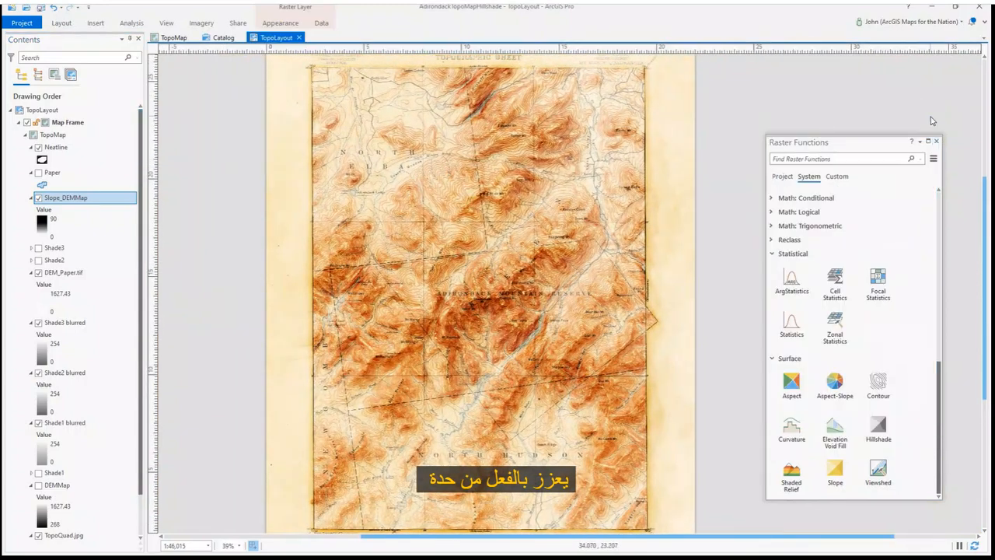
{"action": "left_click", "coordinate": [792, 254]}
{"action": "left_click", "coordinate": [879, 430]}
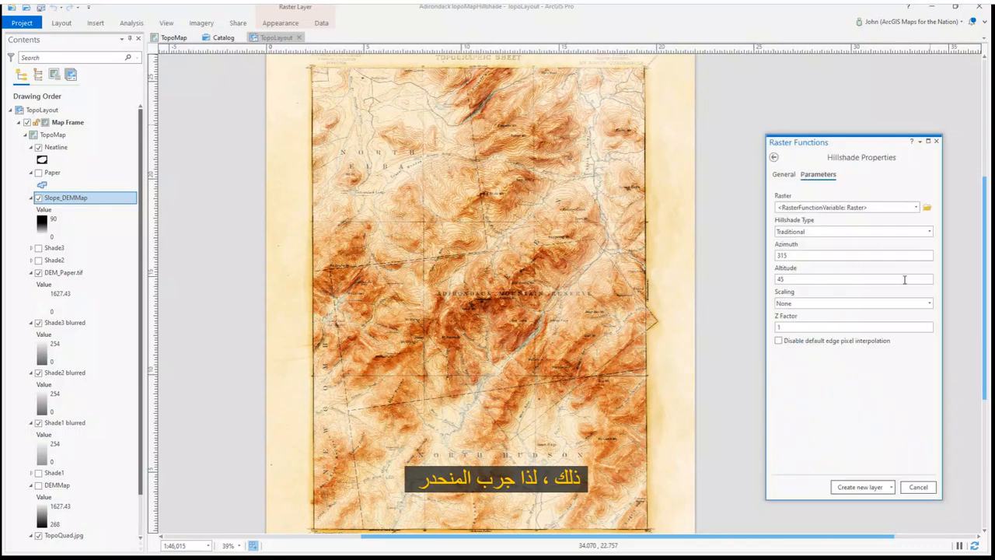
{"action": "left_click", "coordinate": [915, 208]}
{"action": "left_click", "coordinate": [791, 297]}
{"action": "left_click", "coordinate": [894, 231]}
{"action": "left_click", "coordinate": [801, 253]}
{"action": "left_click", "coordinate": [856, 487]}
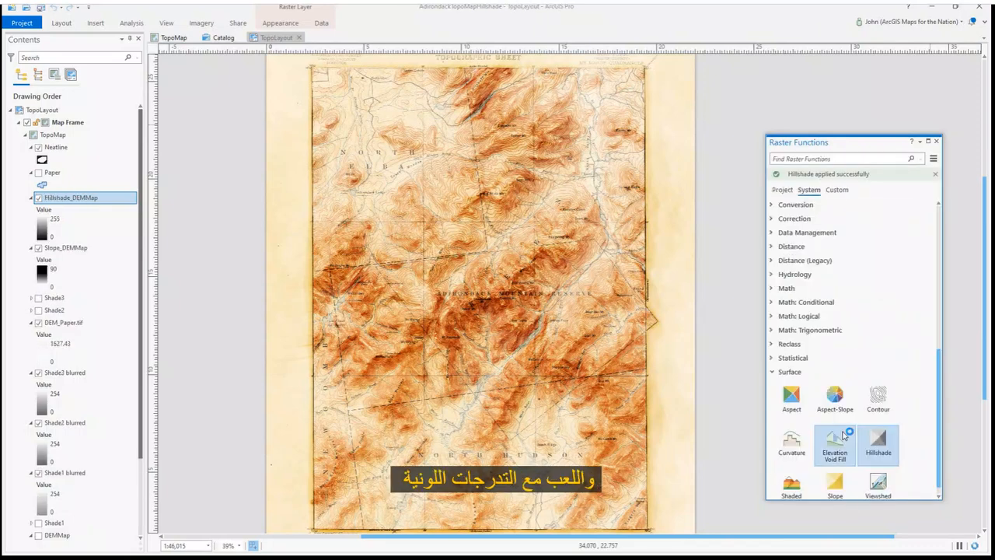
Set Hillshade_DEMMap's layer blend mode to Soft Light
{"action": "left_click", "coordinate": [283, 23]}
{"action": "left_click", "coordinate": [216, 47]}
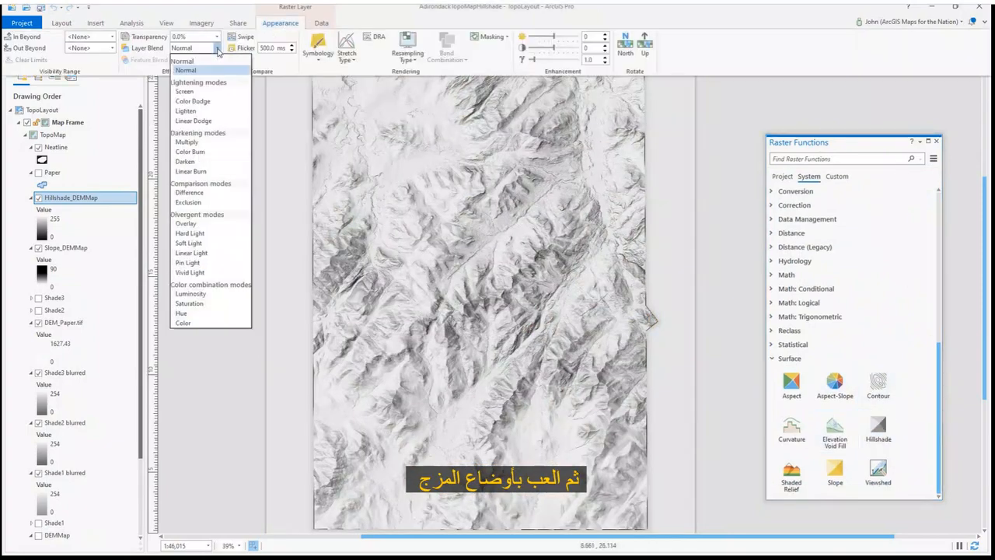
{"action": "scroll", "coordinate": [187, 234], "scroll_direction": "down", "scroll_amount": 2}
{"action": "left_click", "coordinate": [180, 249]}
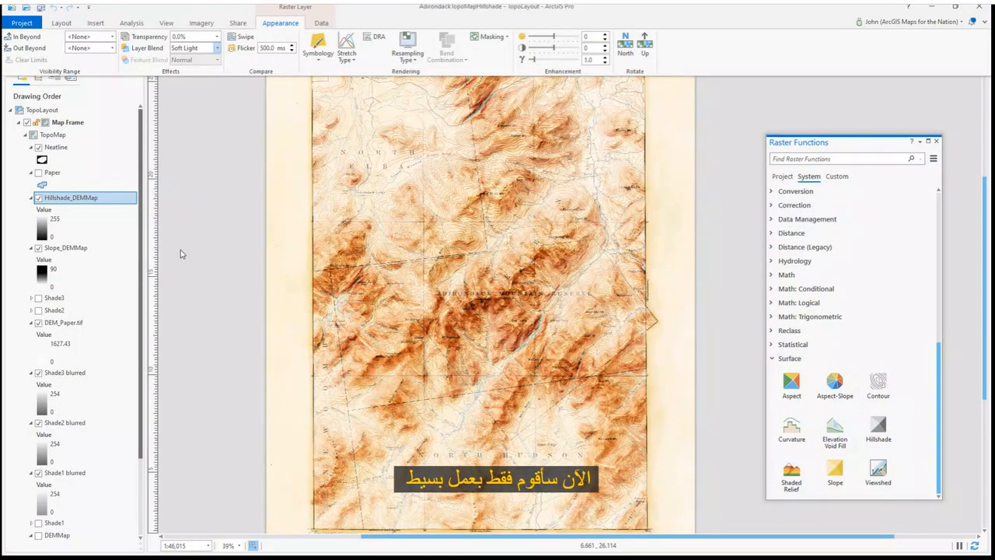
Edit Hillshade_DEMMap's color scheme, making the light end 100% transparent and moving the end stops inward
{"action": "left_click", "coordinate": [42, 227]}
{"action": "left_click", "coordinate": [882, 309]}
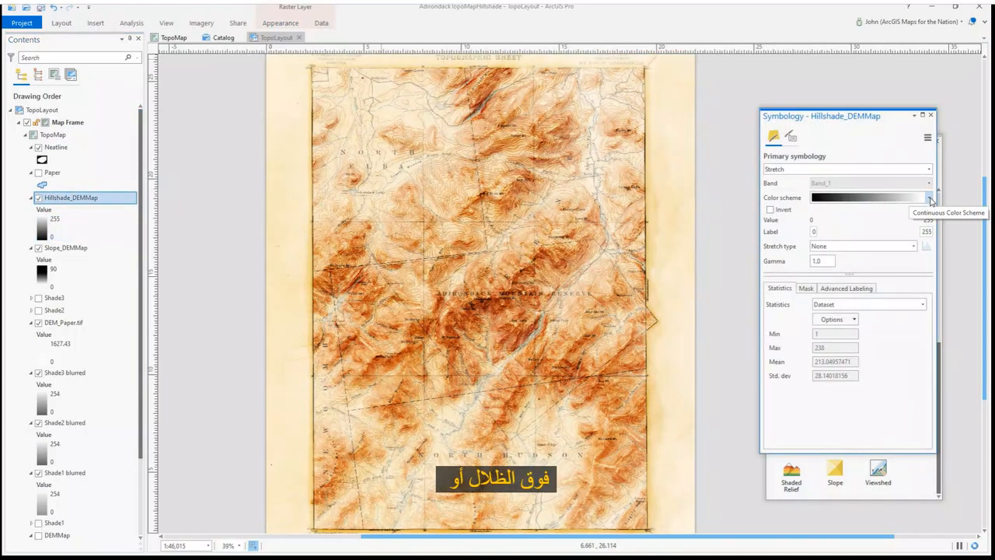
{"action": "left_click", "coordinate": [930, 199]}
{"action": "left_click", "coordinate": [866, 502]}
{"action": "left_click", "coordinate": [677, 245]}
{"action": "left_click", "coordinate": [673, 375]}
{"action": "type", "text": "100"}
{"action": "key", "text": "Tab"}
{"action": "left_click_drag", "start_coordinate": [872, 200], "coordinate": [768, 201]}
{"action": "left_click_drag", "start_coordinate": [668, 199], "coordinate": [685, 200]}
{"action": "left_click", "coordinate": [819, 422]}
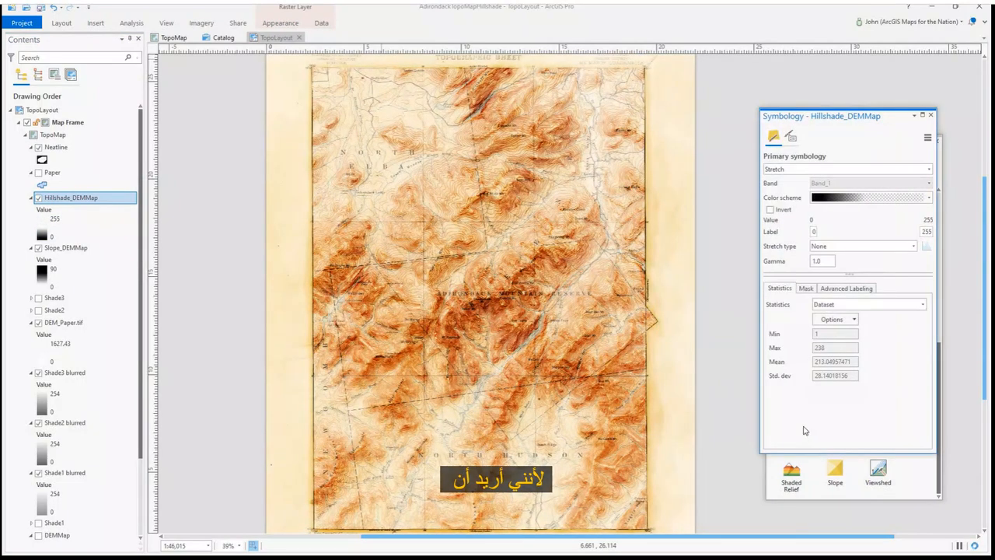
Move the transparent stop of Hillshade_DEMMap's color ramp further right and toggle the layer to compare
{"action": "left_click", "coordinate": [40, 198]}
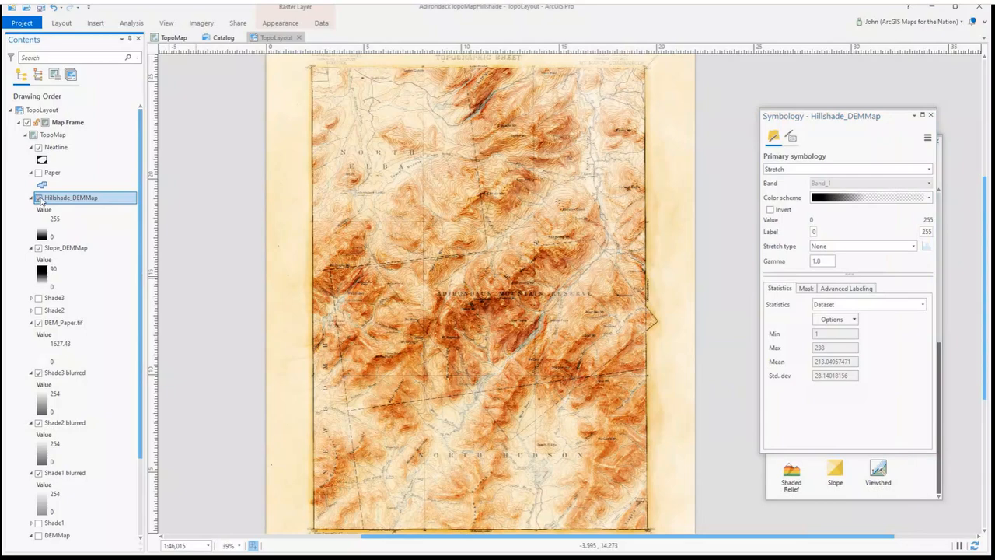
{"action": "left_click", "coordinate": [929, 199]}
{"action": "left_click", "coordinate": [847, 527]}
{"action": "left_click_drag", "start_coordinate": [768, 199], "coordinate": [840, 199]}
{"action": "left_click", "coordinate": [823, 422]}
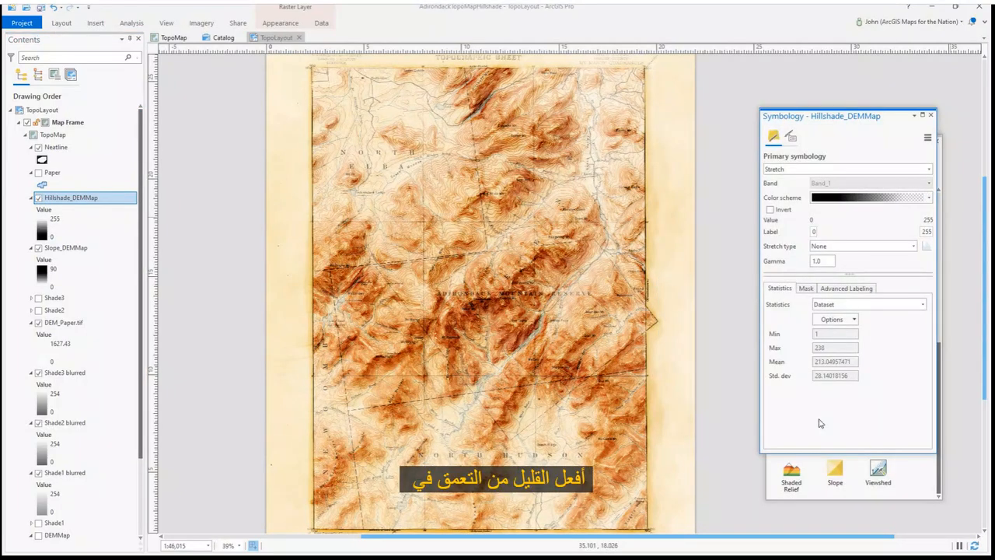
{"action": "left_click", "coordinate": [40, 199]}
{"action": "left_click", "coordinate": [40, 199]}
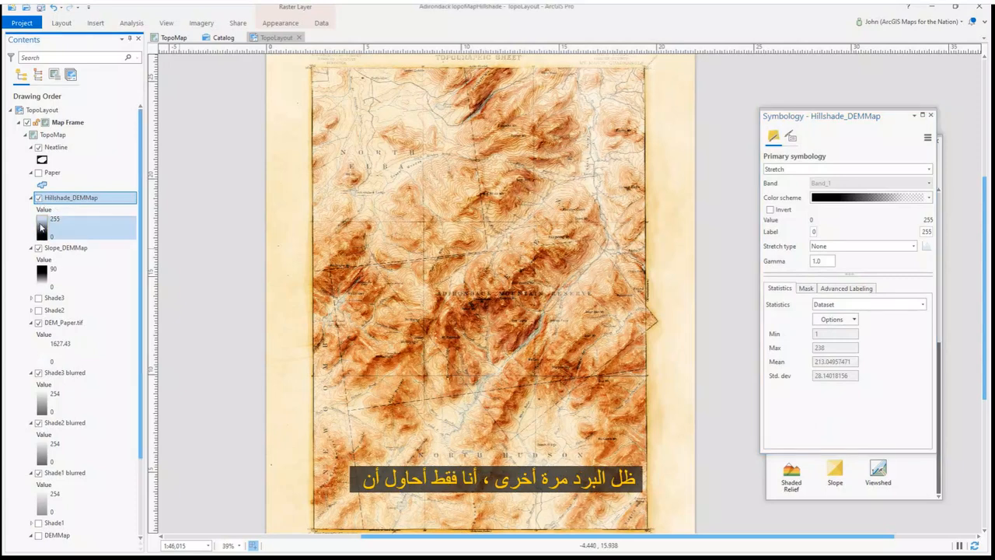
Create another Hillshade raster function layer from DEMMap with Traditional type and azimuth 320
{"action": "left_click", "coordinate": [931, 115]}
{"action": "left_click", "coordinate": [877, 426]}
{"action": "left_click", "coordinate": [915, 206]}
{"action": "left_click", "coordinate": [808, 309]}
{"action": "type", "text": "20"}
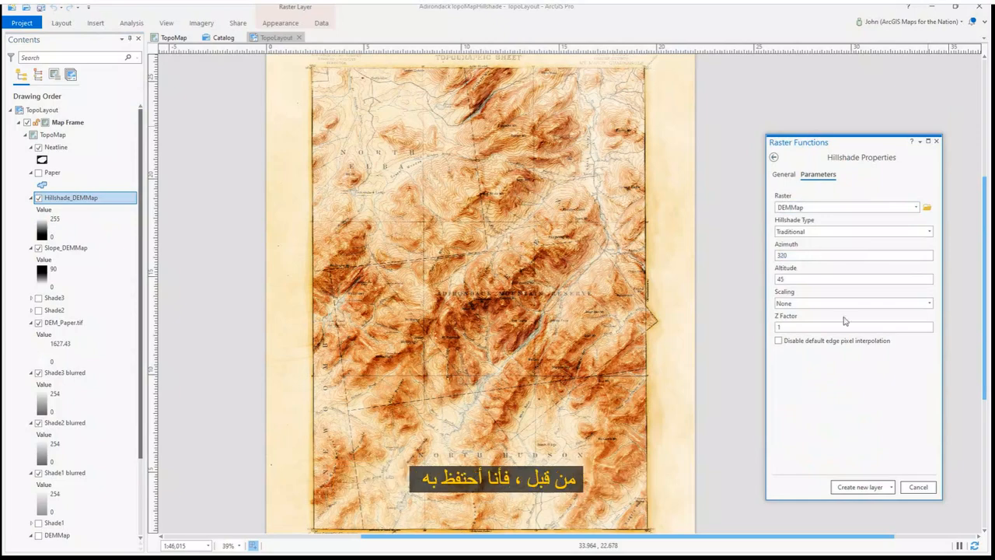
{"action": "left_click", "coordinate": [847, 488]}
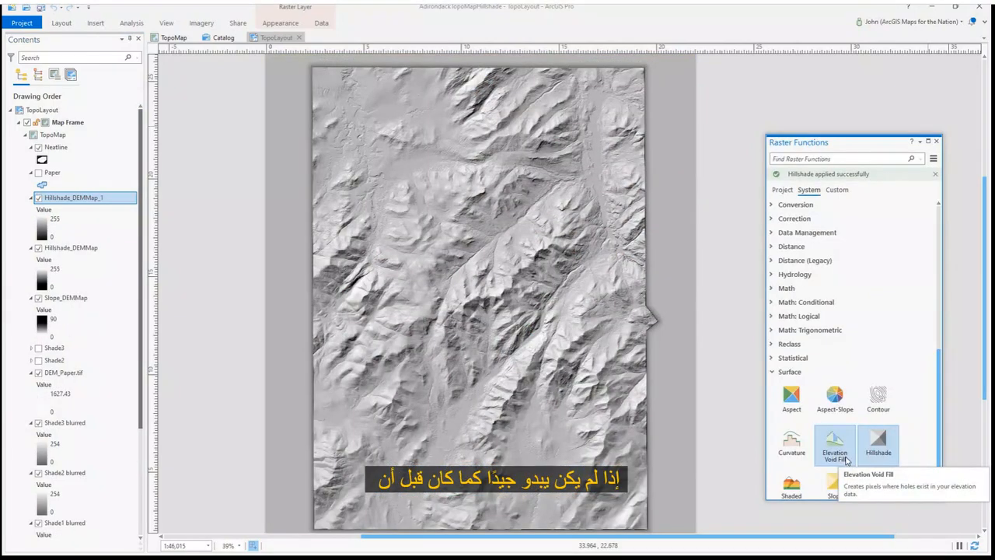
{"action": "left_click", "coordinate": [936, 141]}
Set Hillshade_DEMMap_1's layer blend mode to Overlay
{"action": "left_click", "coordinate": [41, 233]}
{"action": "left_click", "coordinate": [881, 309]}
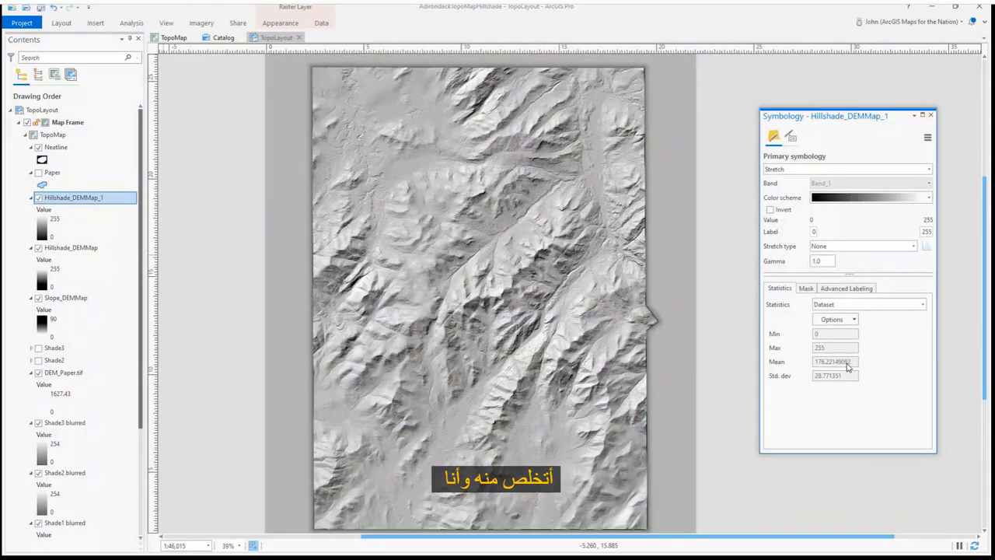
{"action": "left_click", "coordinate": [280, 23]}
{"action": "left_click", "coordinate": [217, 48]}
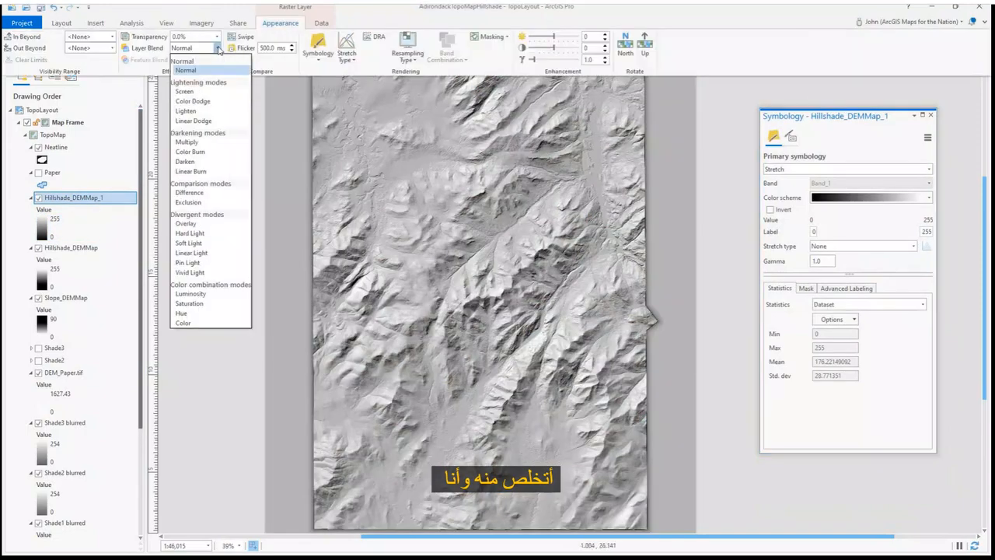
{"action": "left_click", "coordinate": [184, 218]}
Add color stops to Hillshade_DEMMap_1's color scheme and adjust a stop's position and color
{"action": "left_click", "coordinate": [931, 201]}
{"action": "left_click", "coordinate": [863, 503]}
{"action": "left_click", "coordinate": [859, 156]}
{"action": "left_click", "coordinate": [859, 156]}
{"action": "mouse_move", "coordinate": [718, 197]}
{"action": "left_mouse_down"}
{"action": "mouse_move", "coordinate": [826, 198]}
{"action": "mouse_move", "coordinate": [729, 200]}
{"action": "left_mouse_up"}
{"action": "left_click", "coordinate": [673, 244]}
{"action": "left_click", "coordinate": [674, 334]}
{"action": "left_click", "coordinate": [813, 422]}
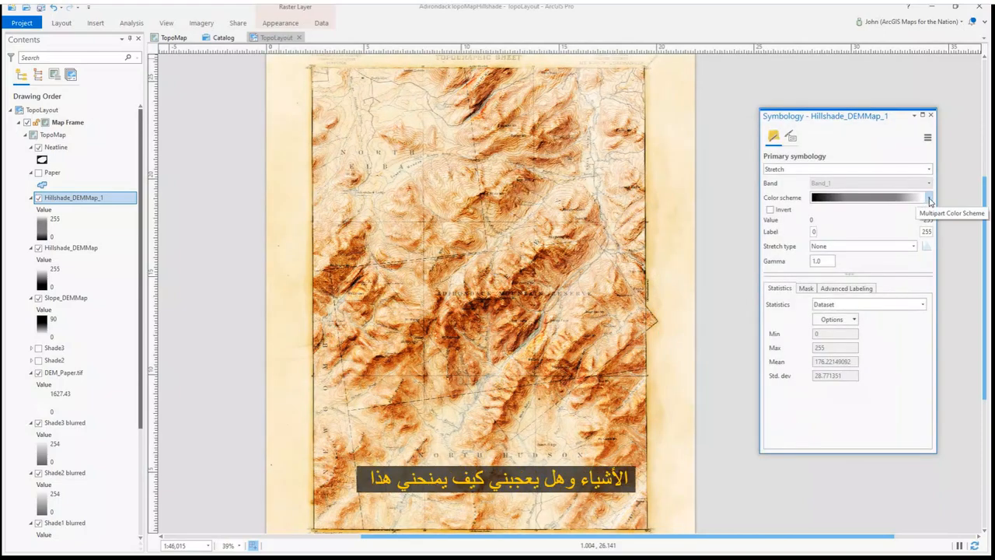
Zoom into the mountains and toggle Hillshade_DEMMap_1 to compare the map with and without it
{"action": "scroll", "coordinate": [391, 309], "scroll_direction": "up", "scroll_amount": 4}
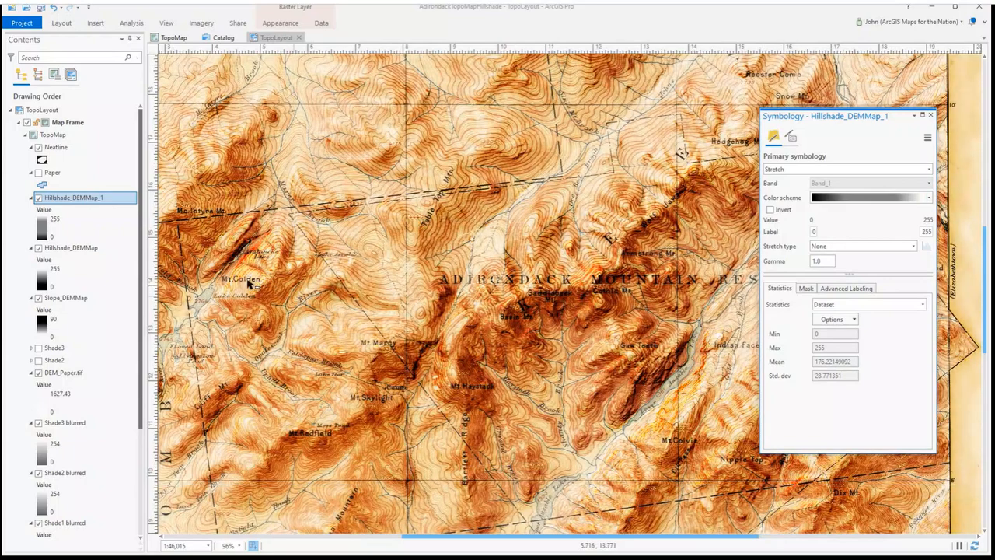
{"action": "left_click", "coordinate": [38, 200]}
{"action": "left_click", "coordinate": [38, 200]}
{"action": "left_click", "coordinate": [38, 200]}
{"action": "left_click", "coordinate": [38, 200]}
Set Hillshade_DEMMap_1's blend mode to Hard Light and toggle the layer to compare
{"action": "left_click", "coordinate": [280, 23]}
{"action": "left_click", "coordinate": [217, 48]}
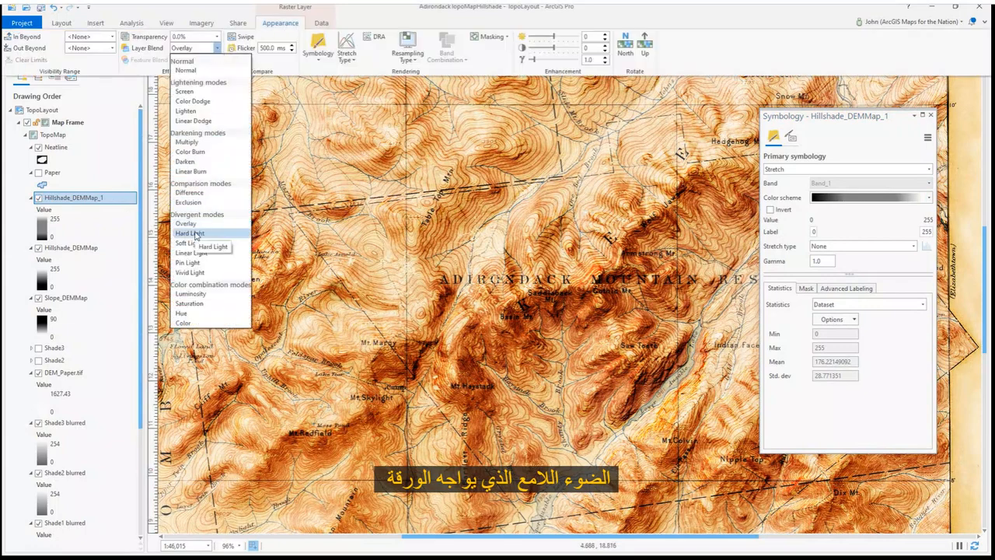
{"action": "left_click", "coordinate": [183, 237]}
{"action": "left_click", "coordinate": [38, 200]}
{"action": "left_click", "coordinate": [38, 200]}
Move a light color stop in Hillshade_DEMMap_1's color scheme to the 81% position
{"action": "left_click", "coordinate": [928, 199]}
{"action": "left_click", "coordinate": [870, 500]}
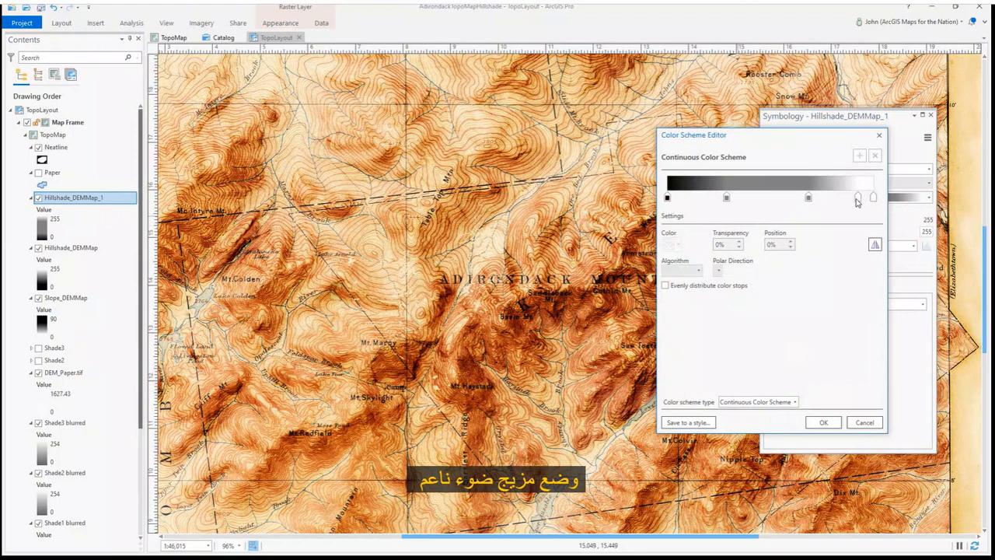
{"action": "left_click", "coordinate": [824, 422]}
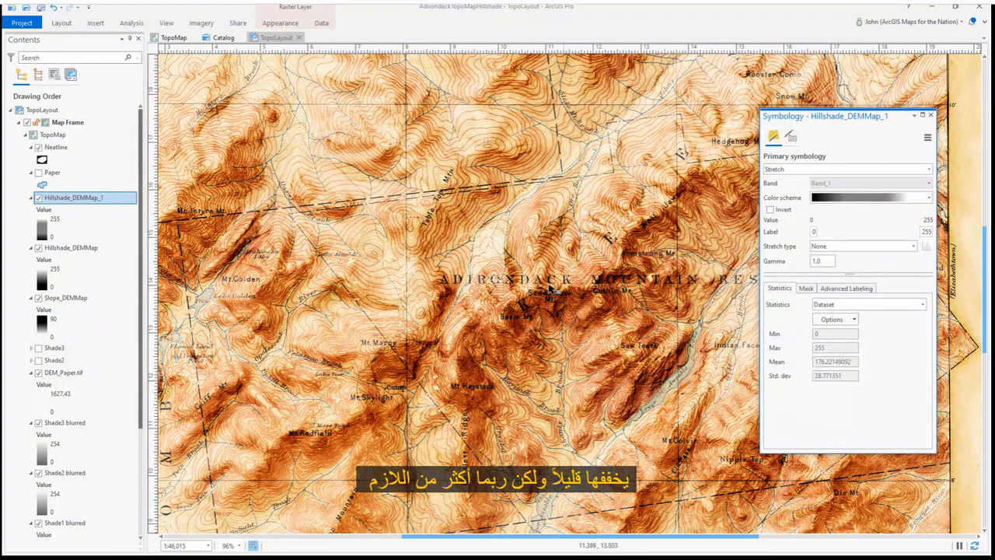
{"action": "scroll", "coordinate": [523, 276], "scroll_direction": "down", "scroll_amount": 4}
{"action": "left_click_drag", "start_coordinate": [427, 222], "coordinate": [405, 240]}
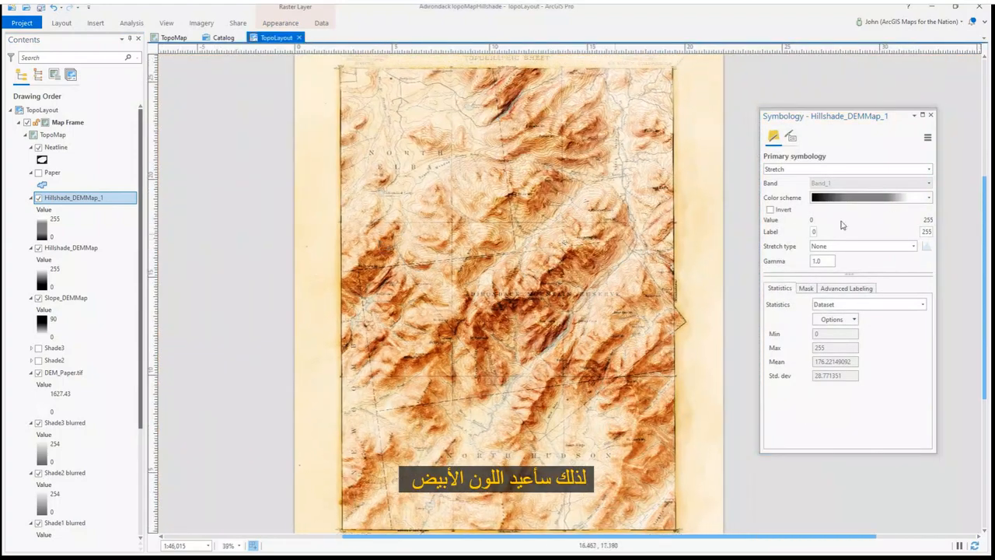
{"action": "left_click", "coordinate": [928, 198]}
{"action": "left_click", "coordinate": [871, 500]}
{"action": "left_click_drag", "start_coordinate": [857, 199], "coordinate": [832, 198]}
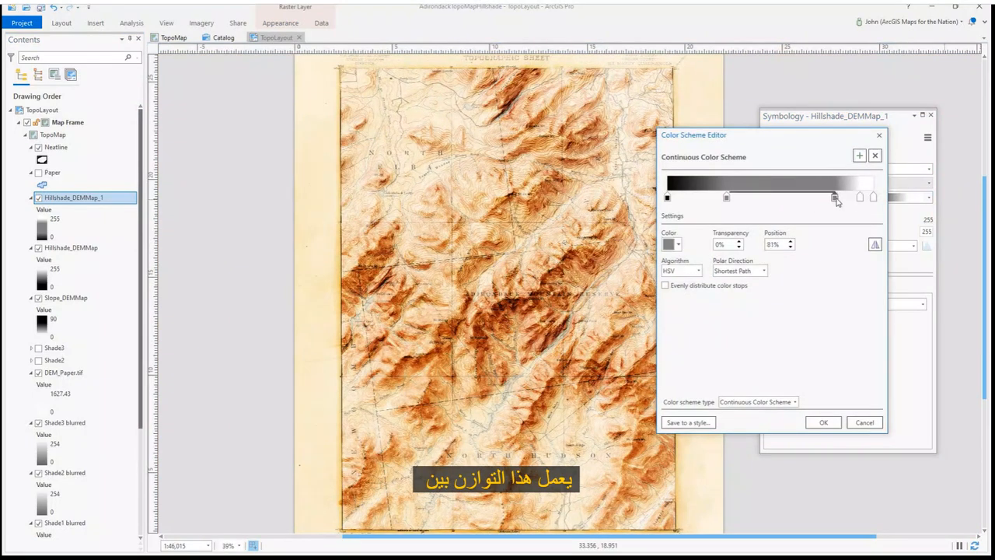
{"action": "left_click", "coordinate": [824, 423]}
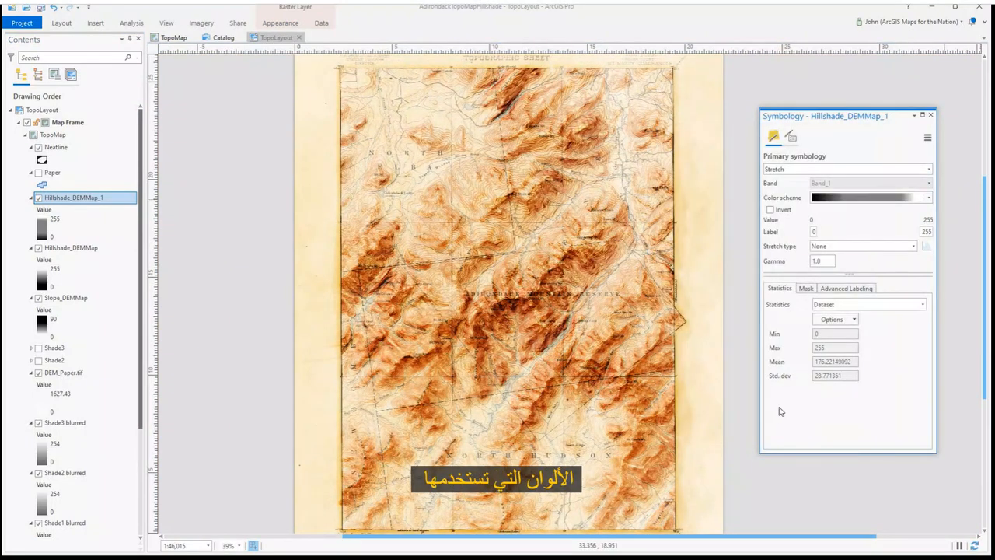
Move the middle stop of Slope_DEMMap's color scheme to the 66% position
{"action": "left_click", "coordinate": [39, 198]}
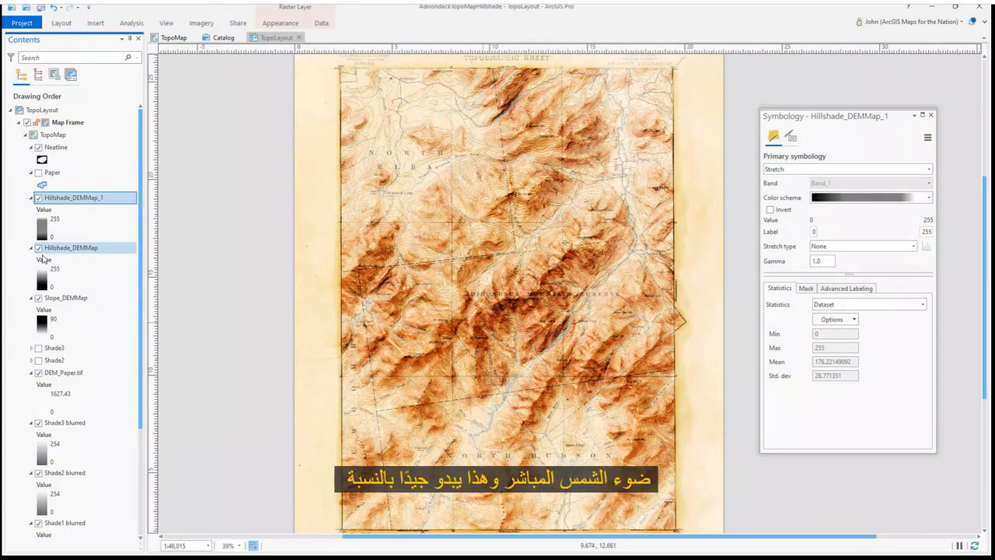
{"action": "left_click", "coordinate": [117, 249]}
{"action": "left_click", "coordinate": [64, 298]}
{"action": "left_click", "coordinate": [867, 197]}
{"action": "left_click", "coordinate": [867, 502]}
{"action": "left_click_drag", "start_coordinate": [720, 199], "coordinate": [804, 198]}
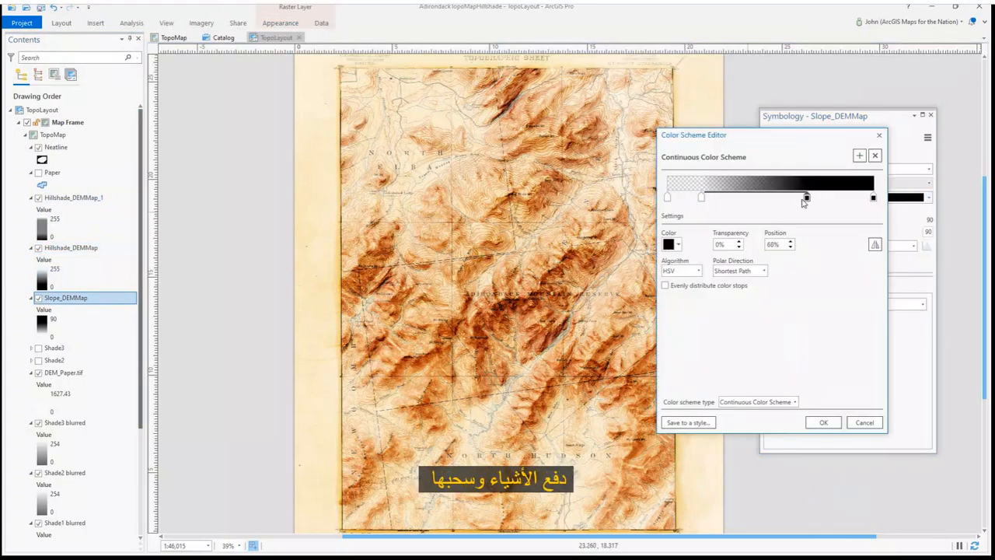
{"action": "left_click", "coordinate": [823, 422]}
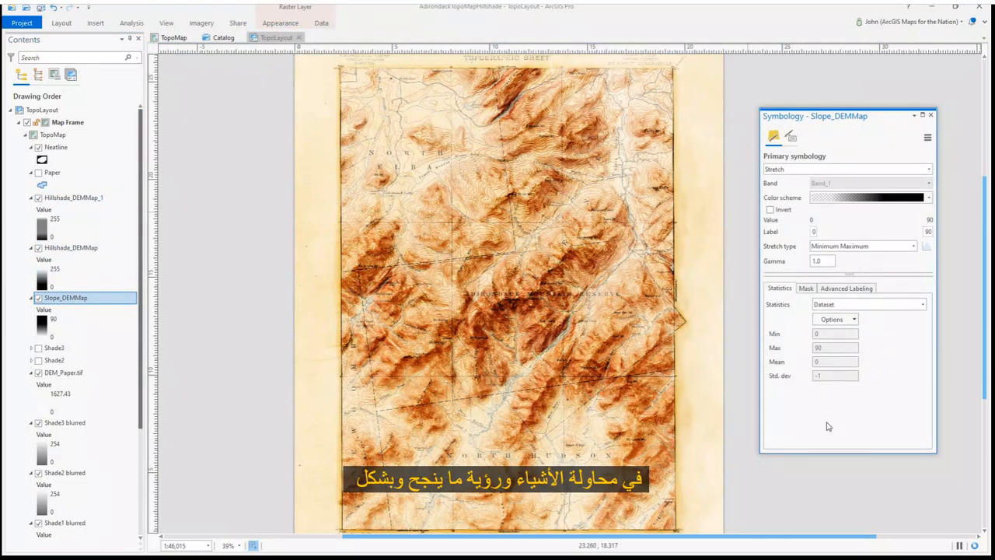
Toggle DEM_Paper.tif to compare, then set its stretch type to Percent Clip
{"action": "left_click", "coordinate": [39, 373]}
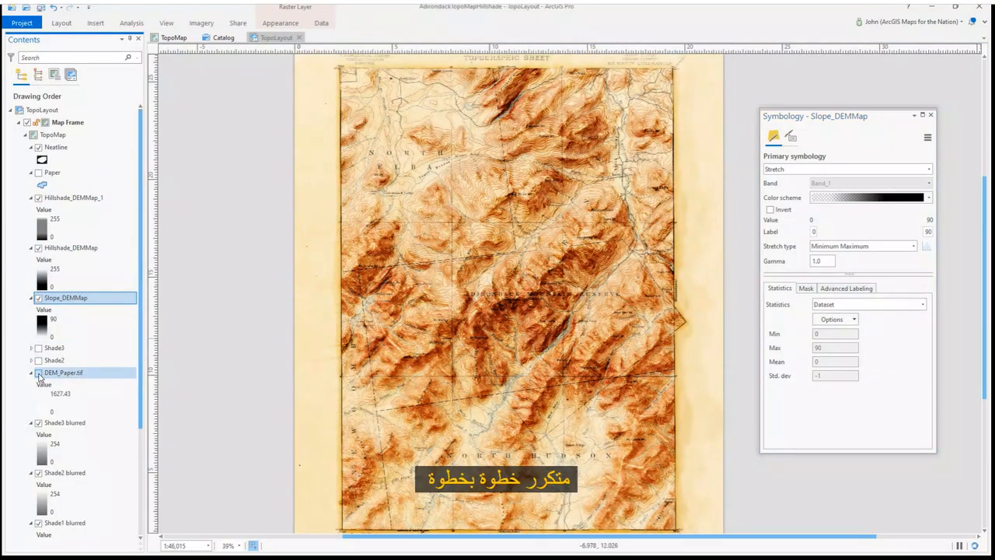
{"action": "left_click", "coordinate": [39, 374]}
{"action": "left_click", "coordinate": [41, 402]}
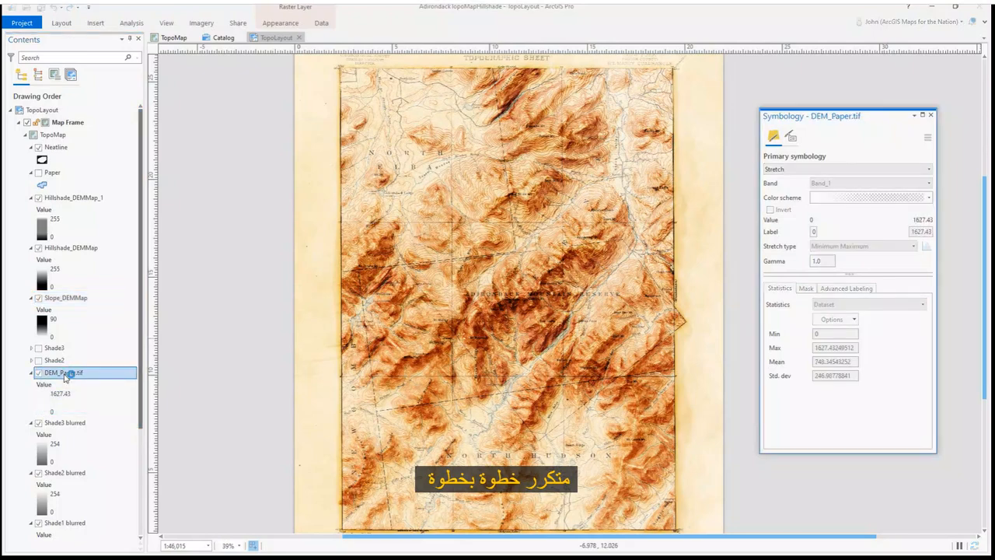
{"action": "left_click", "coordinate": [914, 246]}
{"action": "left_click", "coordinate": [855, 326]}
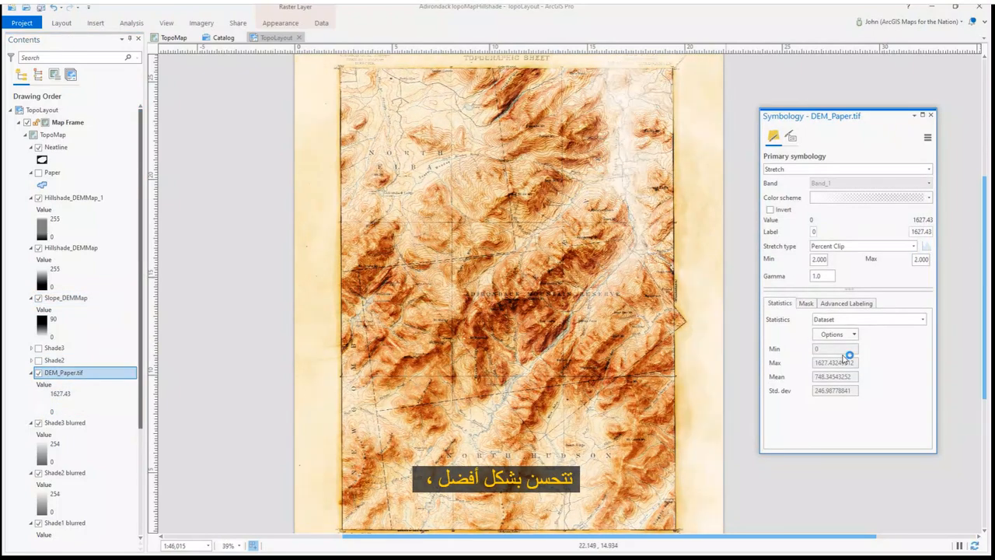
Change a color stop in DEM_Paper.tif's color scheme to an opaque pale green, hex F9FFED
{"action": "left_click", "coordinate": [929, 200]}
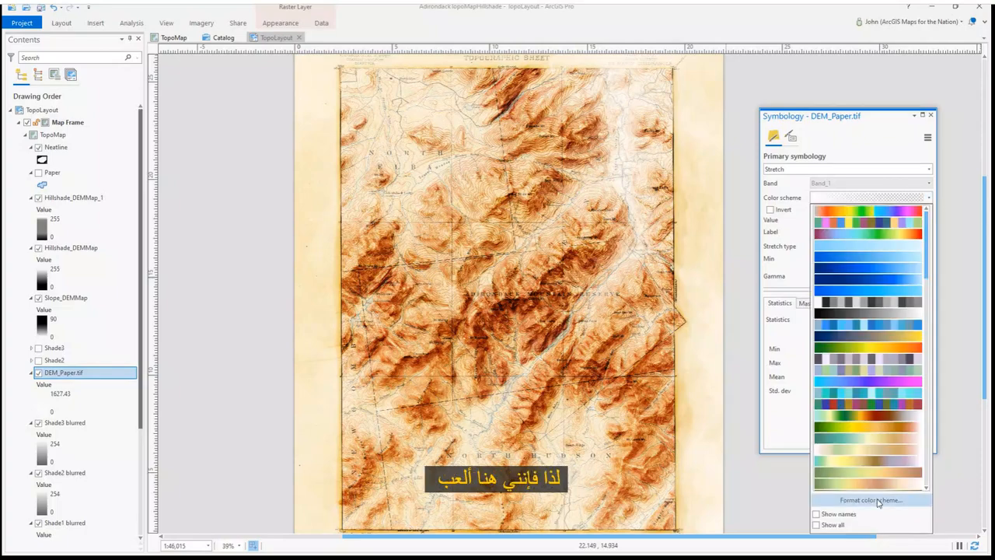
{"action": "left_click", "coordinate": [870, 502]}
{"action": "left_click", "coordinate": [724, 197]}
{"action": "left_click", "coordinate": [677, 245]}
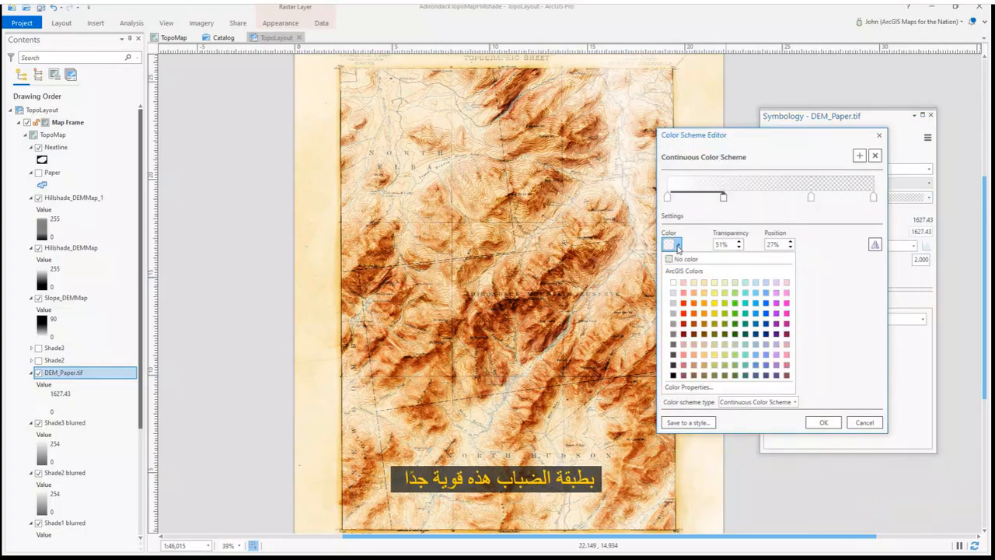
{"action": "left_click", "coordinate": [725, 286]}
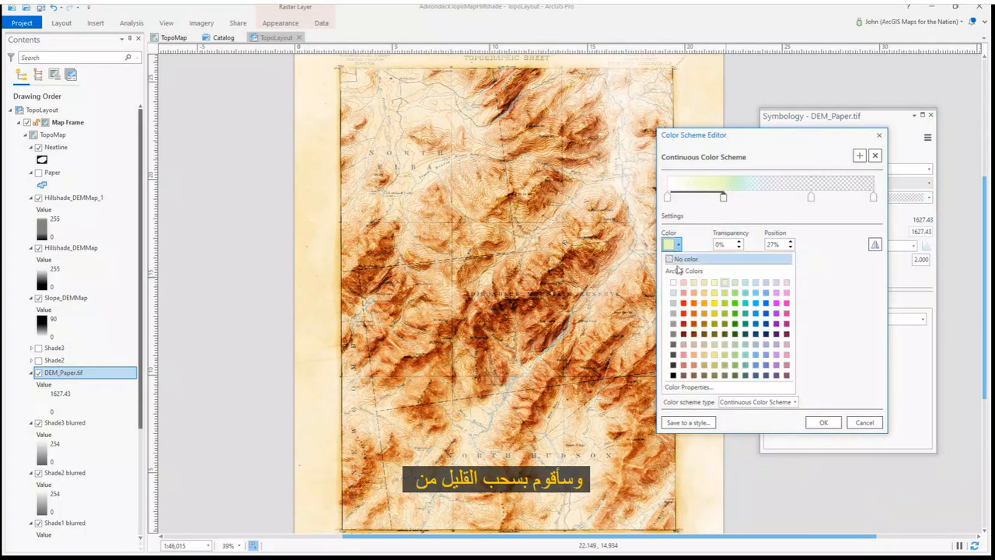
{"action": "left_click", "coordinate": [688, 386]}
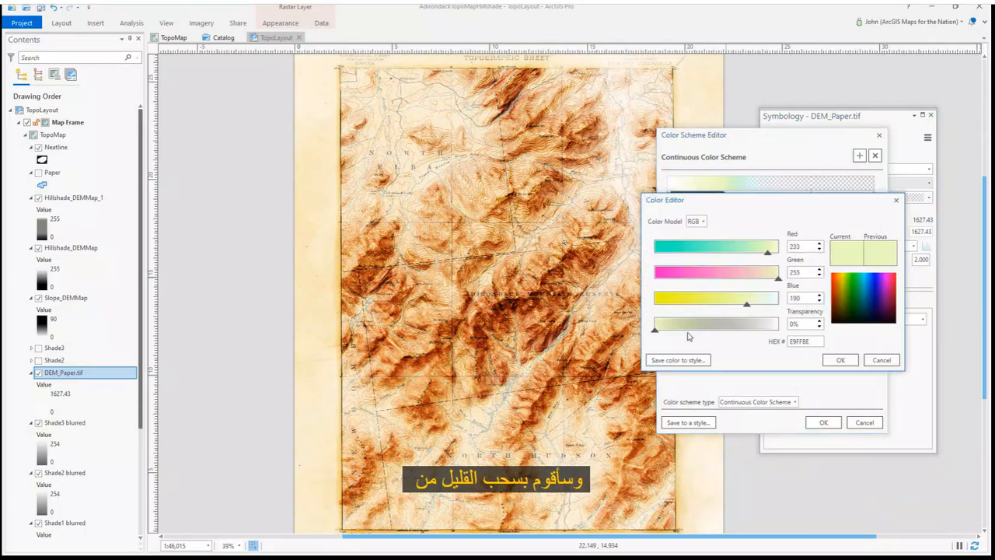
{"action": "left_click", "coordinate": [838, 360]}
{"action": "left_click", "coordinate": [823, 422]}
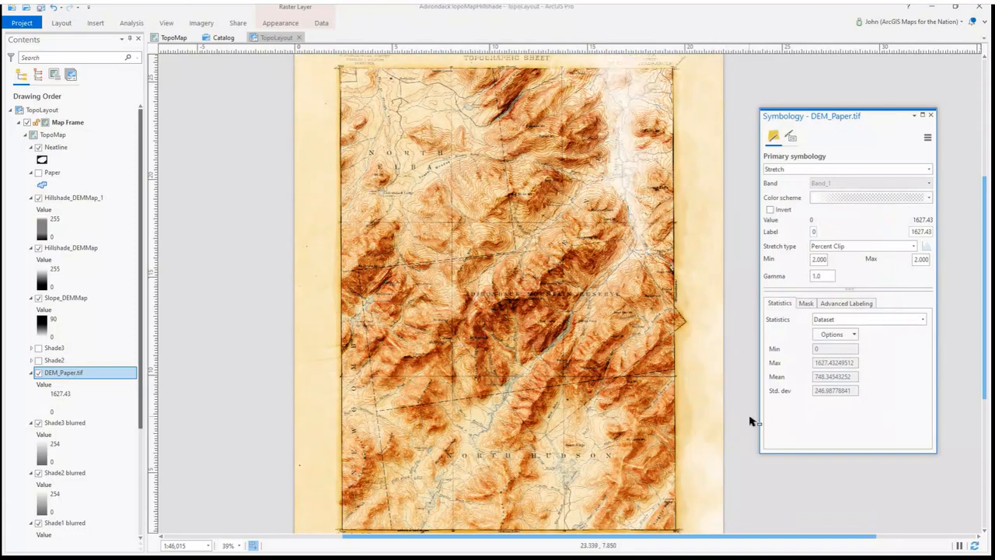
Try Shade1 blurred's blend modes Color, Luminosity, Hue and Vivid Light, settling on Soft Light
{"action": "left_click", "coordinate": [65, 523]}
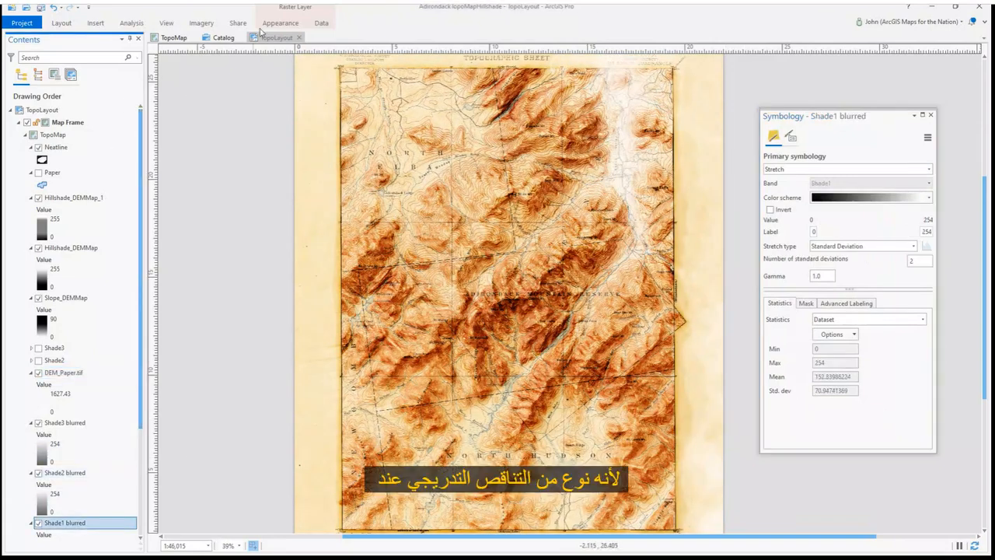
{"action": "left_click", "coordinate": [280, 23]}
{"action": "left_click", "coordinate": [217, 48]}
{"action": "left_click", "coordinate": [180, 322]}
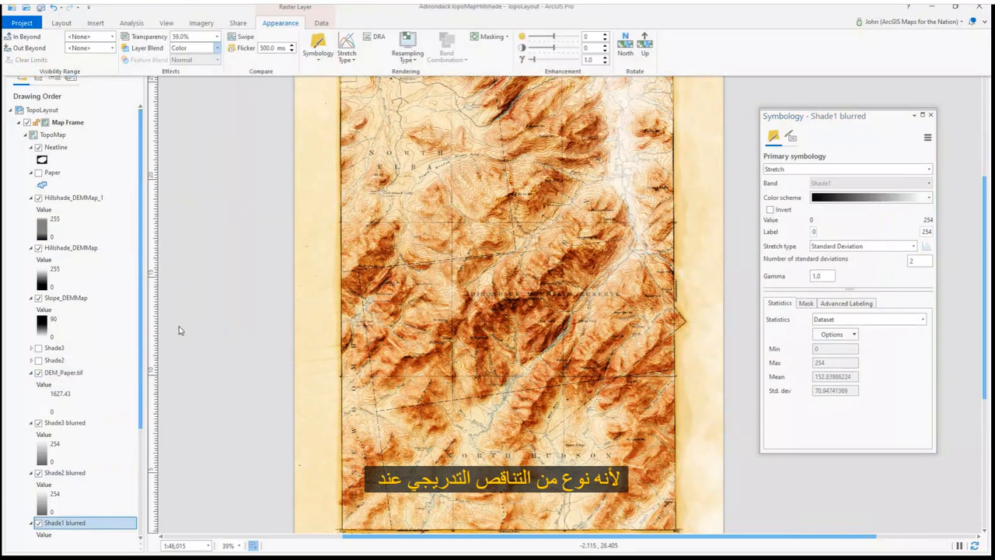
{"action": "left_click", "coordinate": [217, 48]}
{"action": "left_click", "coordinate": [199, 322]}
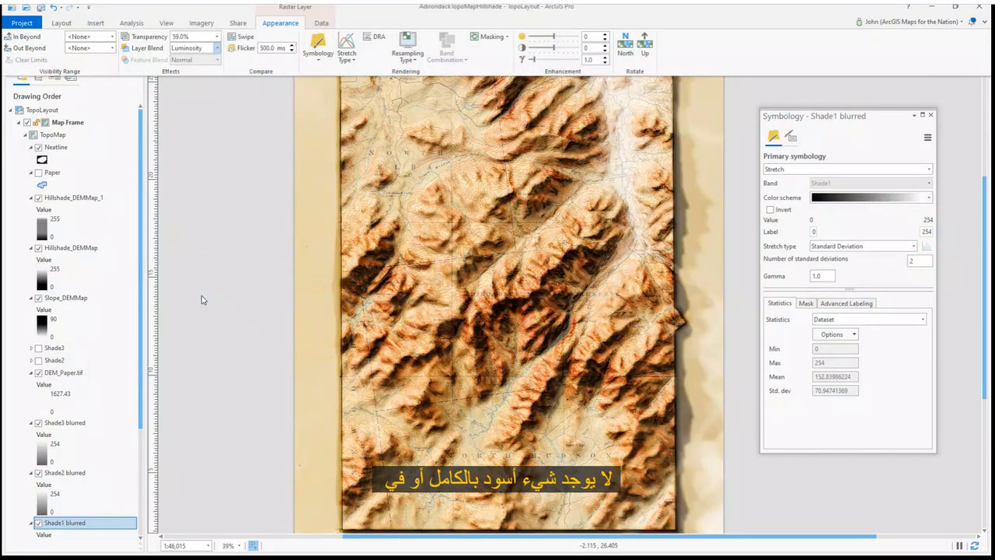
{"action": "left_click", "coordinate": [217, 48]}
{"action": "left_click", "coordinate": [184, 312]}
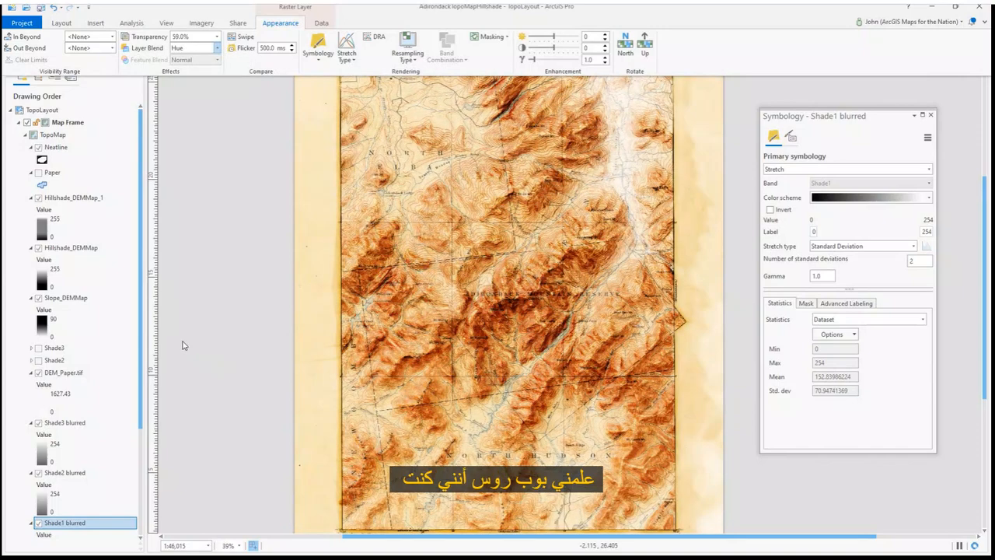
{"action": "left_click", "coordinate": [217, 49]}
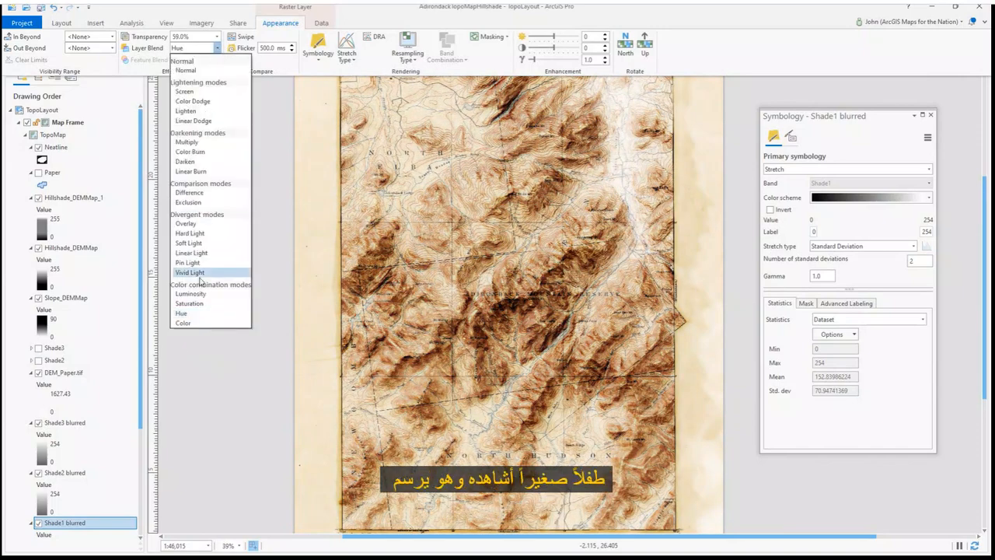
{"action": "left_click", "coordinate": [190, 272]}
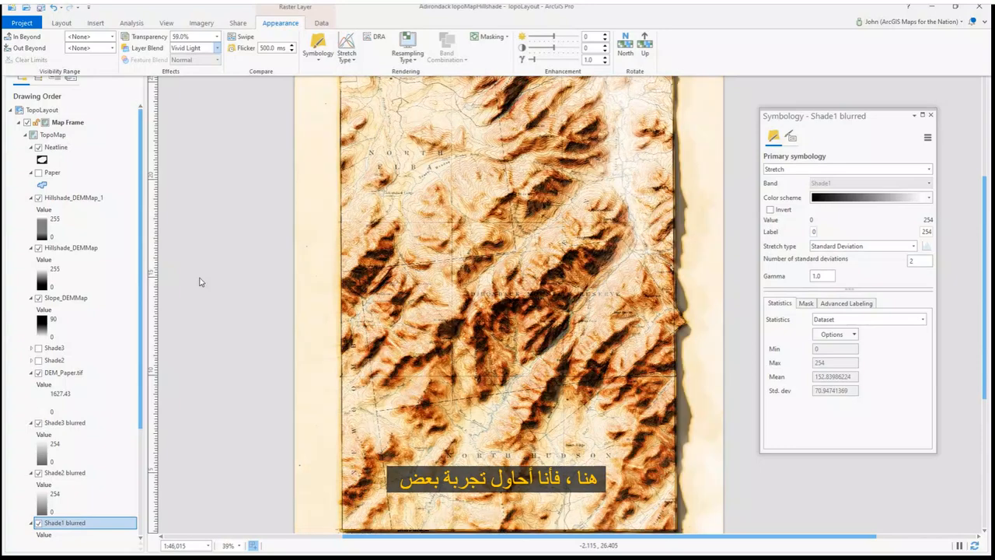
{"action": "left_click", "coordinate": [217, 48]}
{"action": "left_click", "coordinate": [190, 242]}
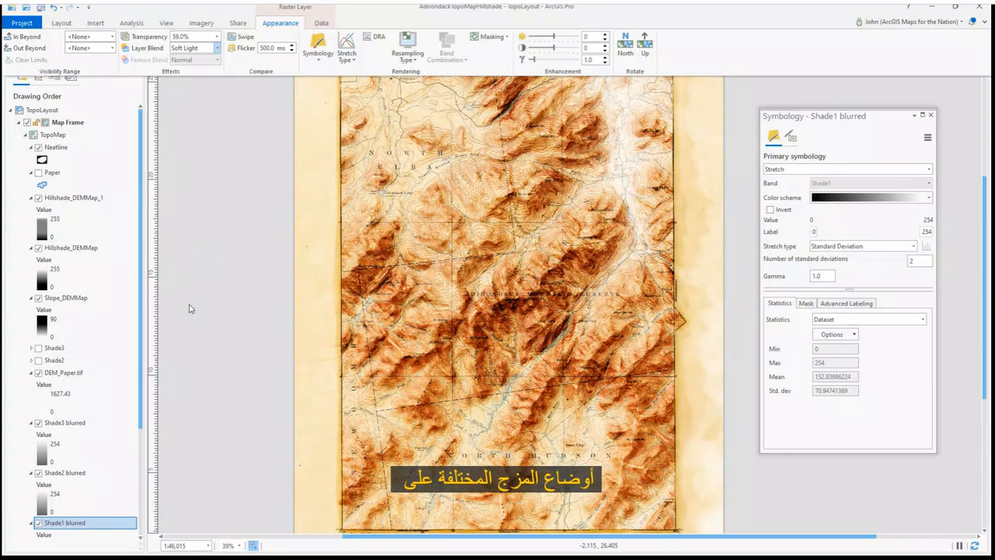
Edit Shade1 blurred's color scheme so its dark end stop becomes a deep brown instead of black
{"action": "left_click", "coordinate": [932, 200]}
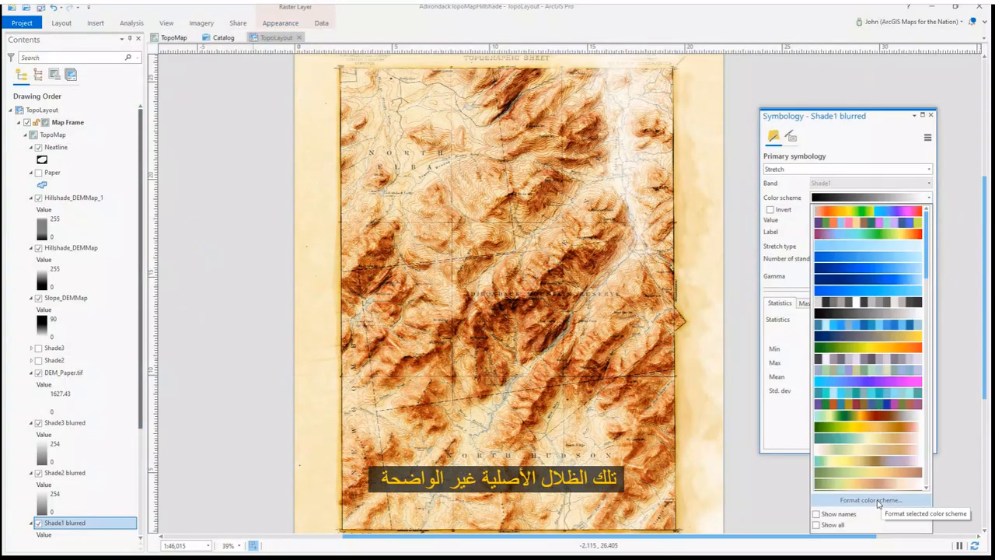
{"action": "left_click", "coordinate": [877, 501]}
{"action": "left_click", "coordinate": [673, 244]}
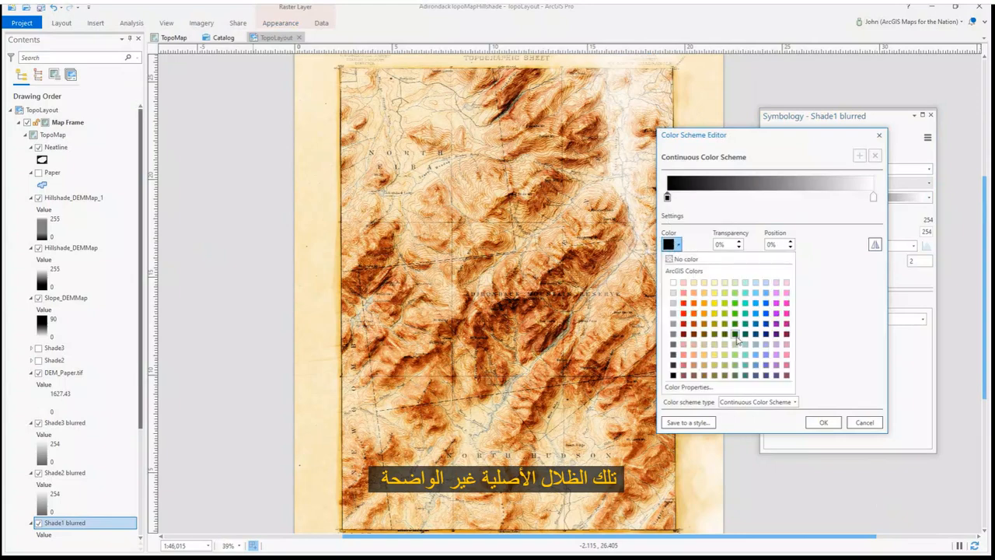
{"action": "left_click", "coordinate": [735, 335]}
{"action": "left_click", "coordinate": [677, 245]}
{"action": "left_click", "coordinate": [689, 387]}
{"action": "left_click_drag", "start_coordinate": [710, 277], "coordinate": [662, 276]}
{"action": "left_click", "coordinate": [830, 360]}
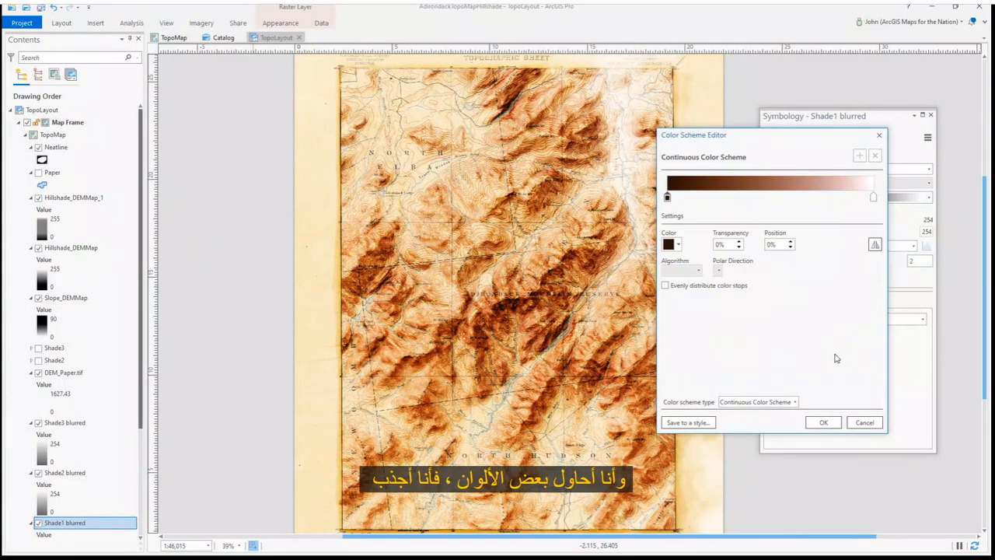
{"action": "left_click", "coordinate": [823, 422]}
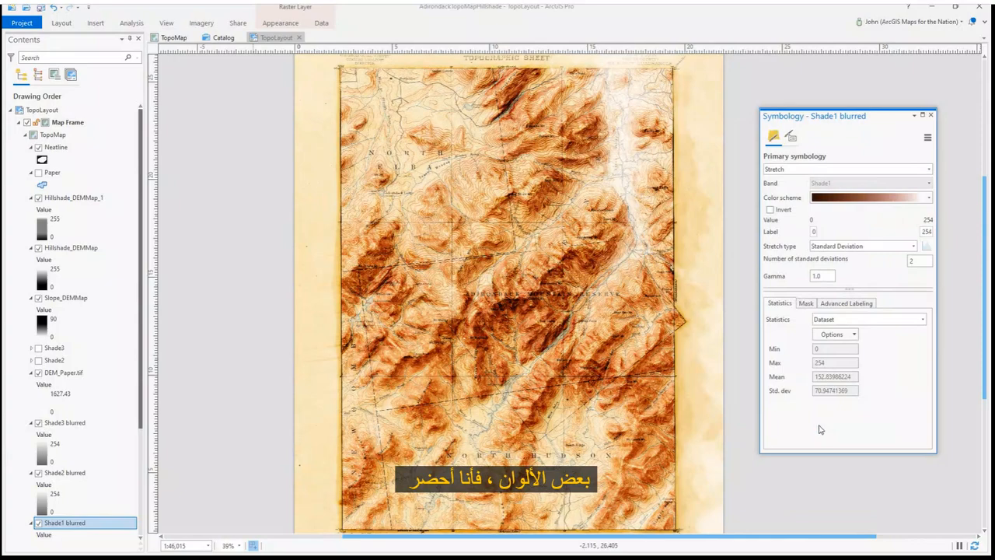
Edit Shade2 blurred's color scheme, setting its dark end stop to a dark brown, hex 2C2600
{"action": "left_click", "coordinate": [45, 502]}
{"action": "left_click", "coordinate": [929, 198]}
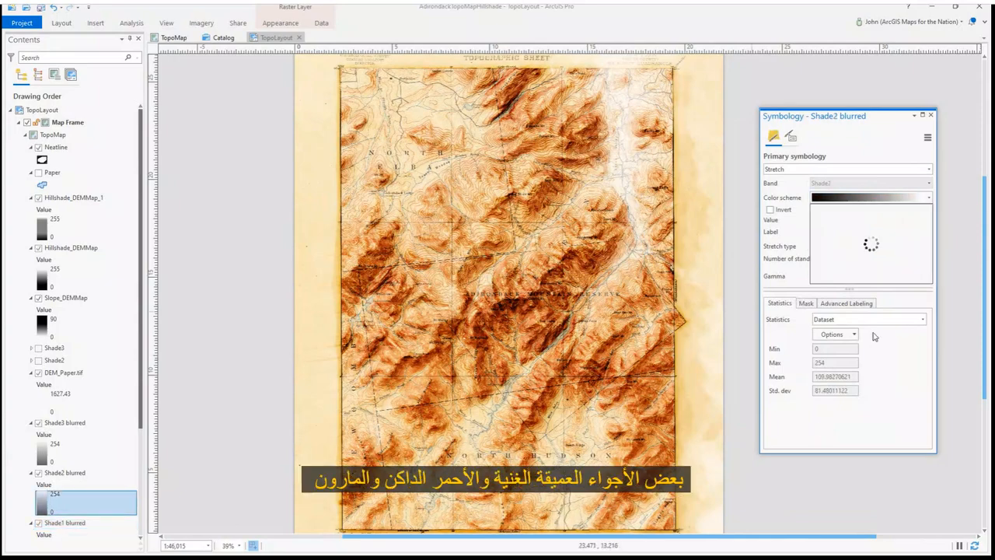
{"action": "left_click", "coordinate": [855, 498]}
{"action": "left_click", "coordinate": [676, 245]}
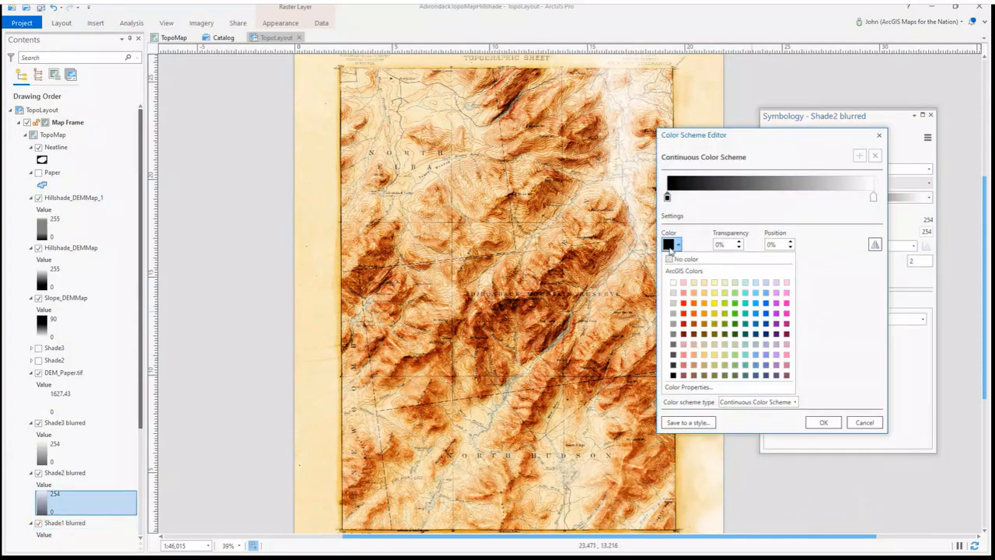
{"action": "left_click", "coordinate": [694, 334]}
{"action": "left_click", "coordinate": [677, 245]}
{"action": "left_click", "coordinate": [705, 387]}
{"action": "left_click", "coordinate": [674, 248]}
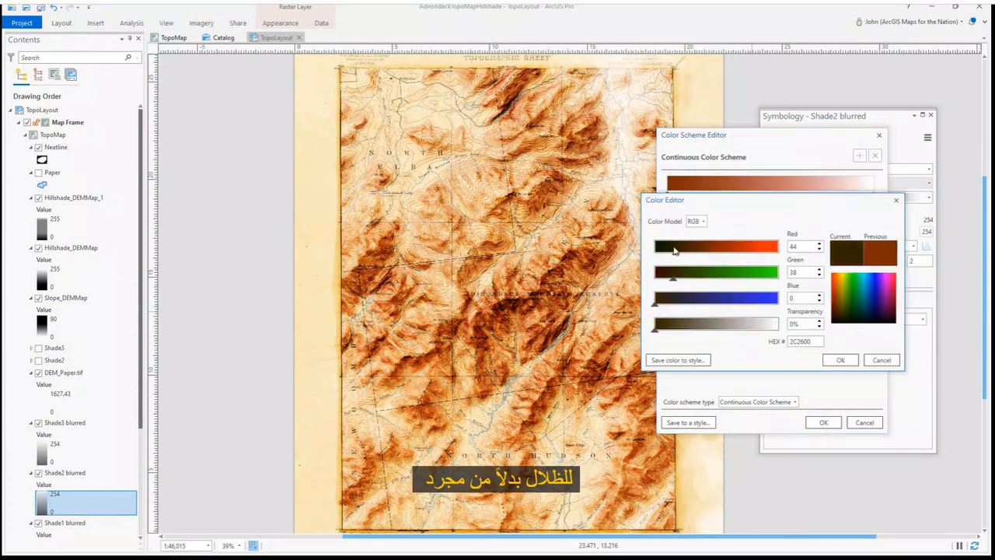
{"action": "left_click", "coordinate": [839, 359]}
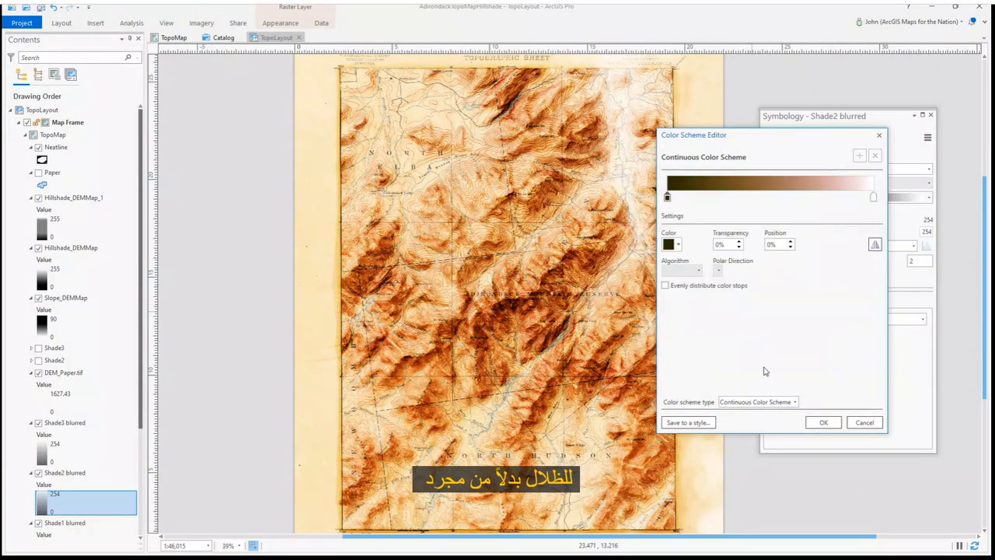
{"action": "left_click", "coordinate": [824, 422]}
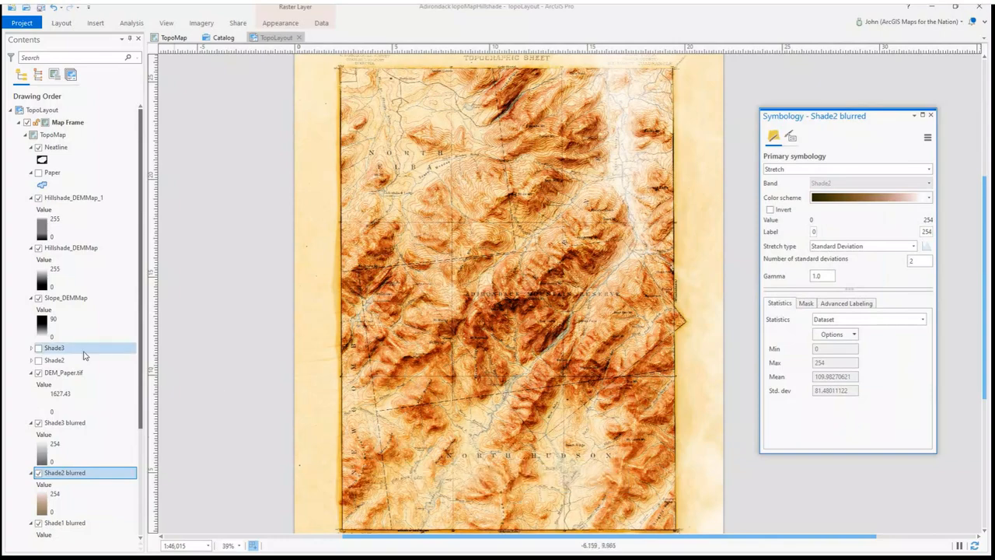
Toggle the Neatline layer's visibility to compare the map with and without it
{"action": "left_click", "coordinate": [69, 149]}
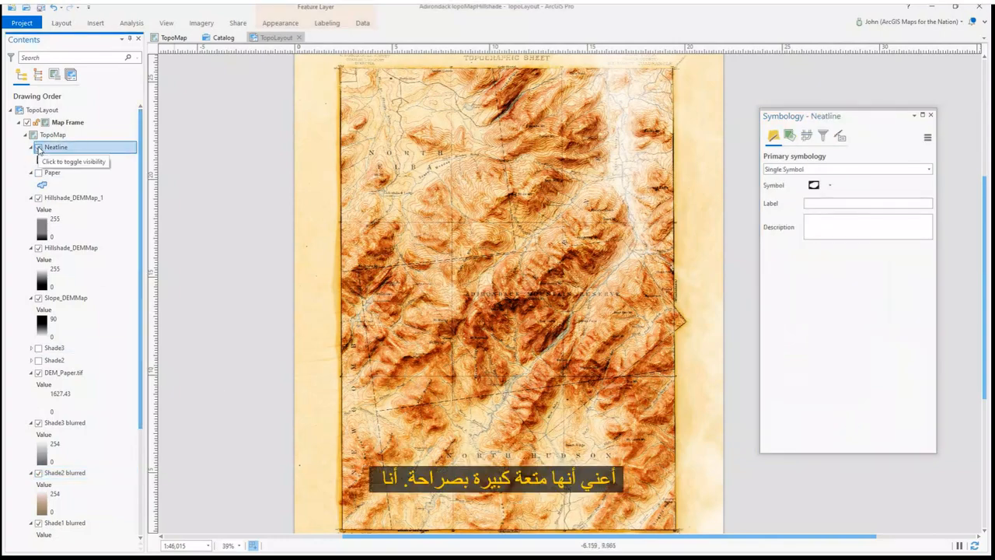
{"action": "left_click", "coordinate": [39, 148]}
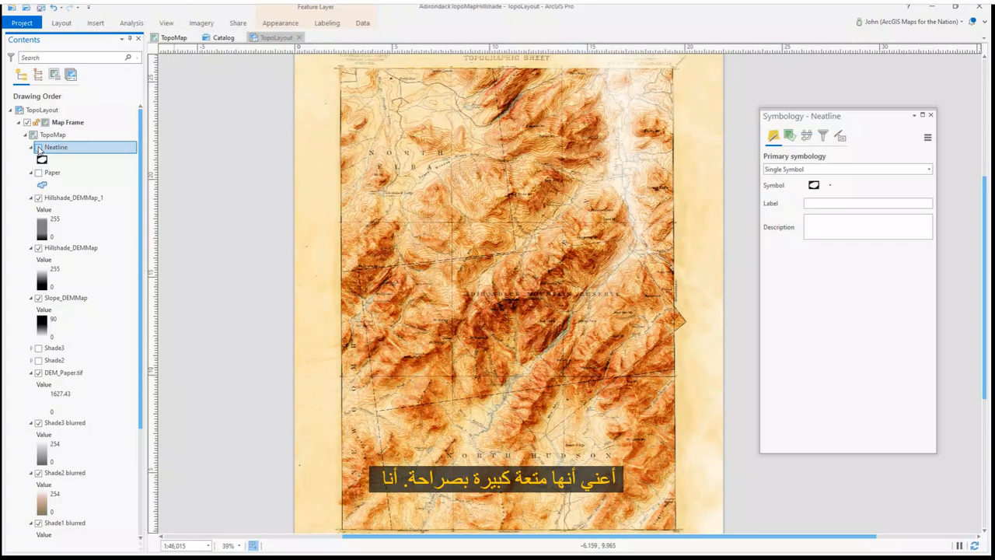
{"action": "left_click", "coordinate": [294, 30]}
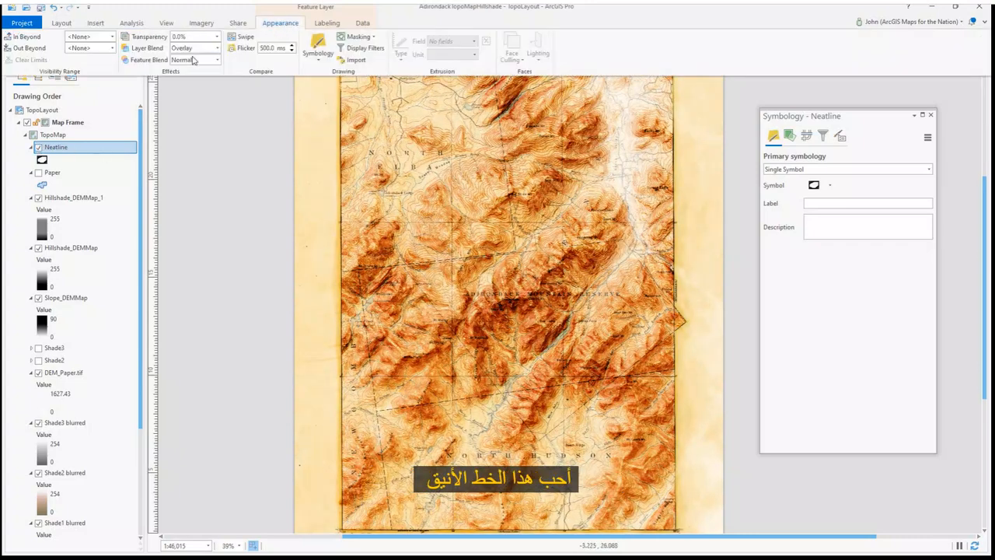
Duplicate the Neatline symbol's gradient stroke layer, set the new stroke to 44 pt width and 22 pt offset, and apply
{"action": "right_click", "coordinate": [89, 153]}
{"action": "left_click", "coordinate": [109, 369]}
{"action": "left_click", "coordinate": [814, 185]}
{"action": "left_click", "coordinate": [804, 221]}
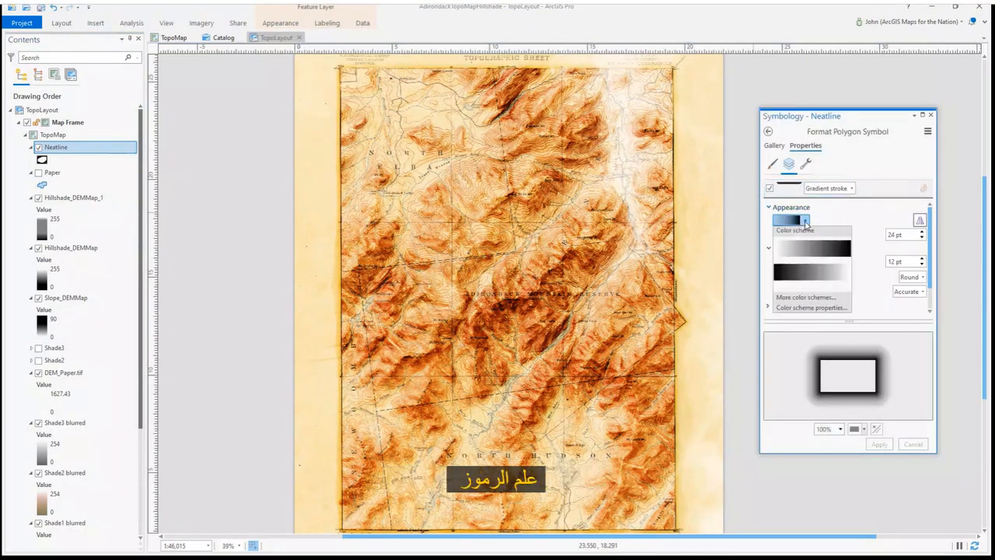
{"action": "left_click", "coordinate": [806, 165]}
{"action": "left_click", "coordinate": [805, 166]}
{"action": "left_click", "coordinate": [821, 240]}
{"action": "left_click", "coordinate": [789, 163]}
{"action": "left_click", "coordinate": [869, 210]}
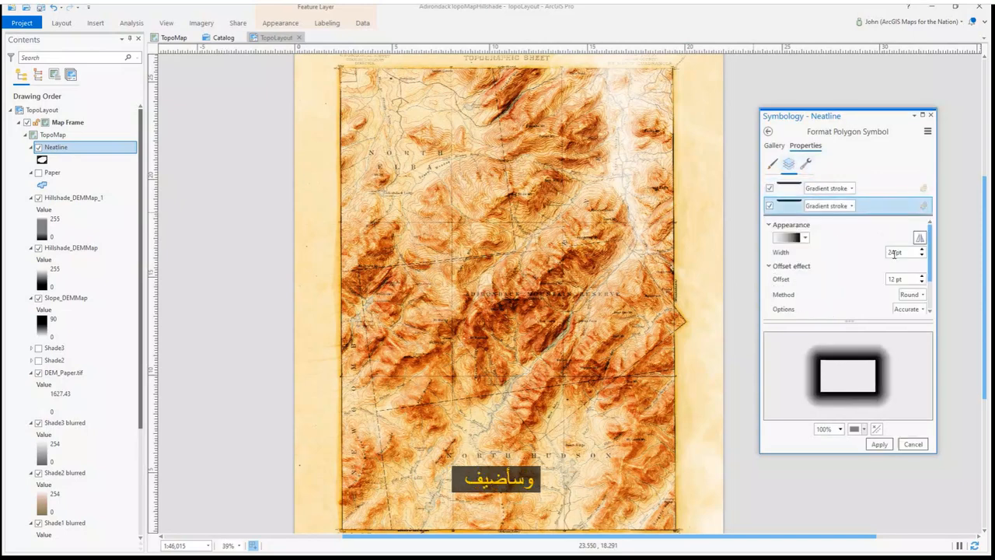
{"action": "left_click_drag", "start_coordinate": [888, 279], "coordinate": [893, 279]}
{"action": "type", "text": "2"}
{"action": "key", "text": "Tab"}
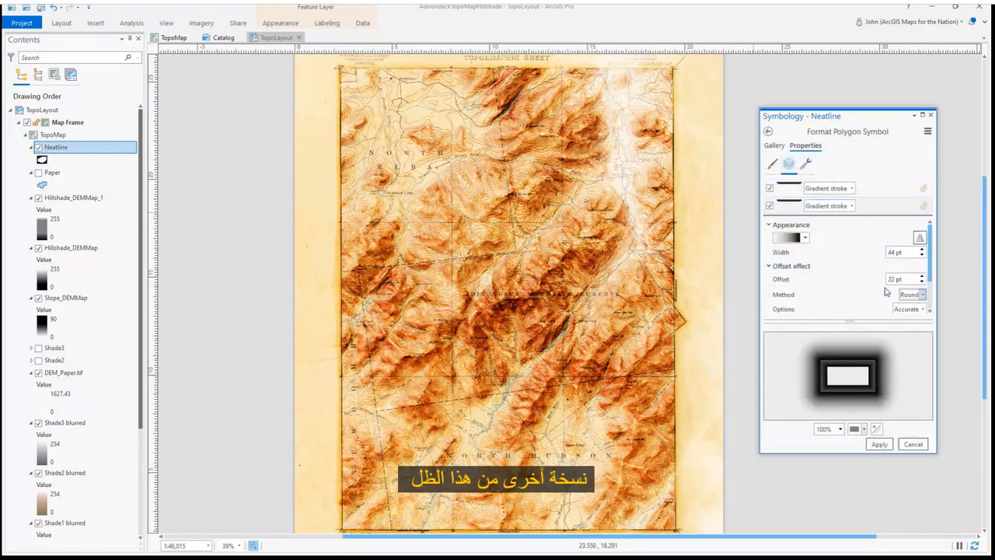
{"action": "left_click", "coordinate": [883, 445]}
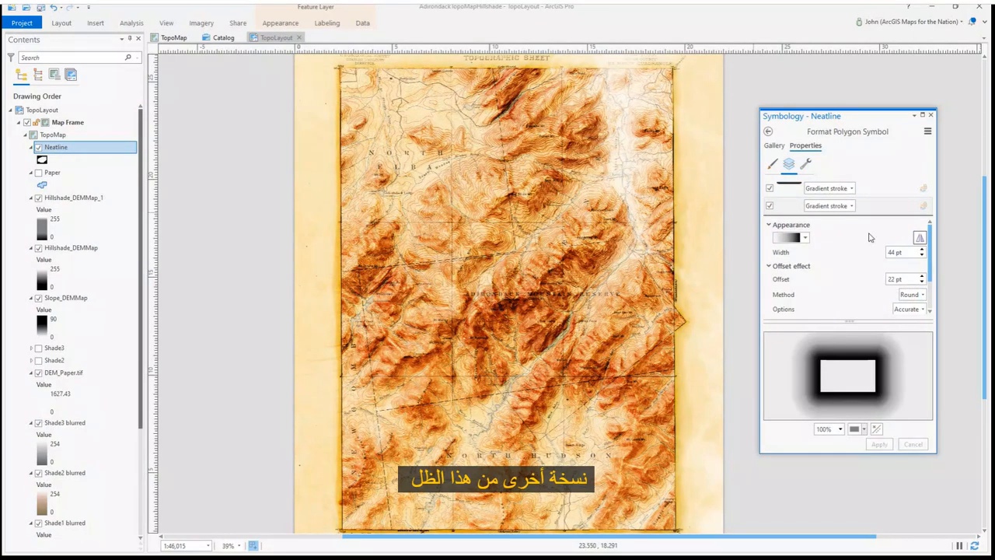
Add a white solid stroke layer to the Neatline polygon symbol and apply it
{"action": "left_click", "coordinate": [806, 164]}
{"action": "left_click", "coordinate": [801, 230]}
{"action": "left_click", "coordinate": [801, 252]}
{"action": "left_click", "coordinate": [790, 164]}
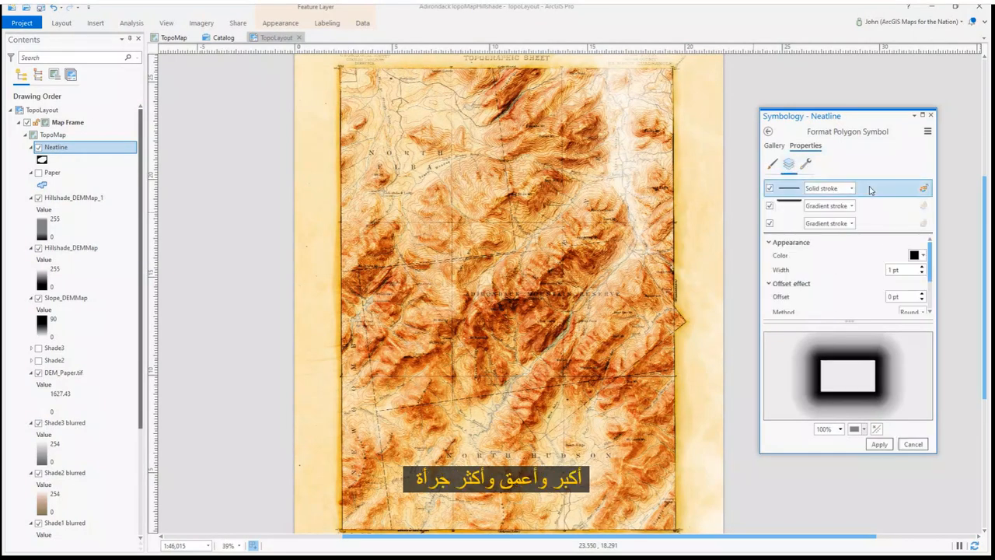
{"action": "left_click", "coordinate": [914, 255]}
{"action": "left_click", "coordinate": [868, 293]}
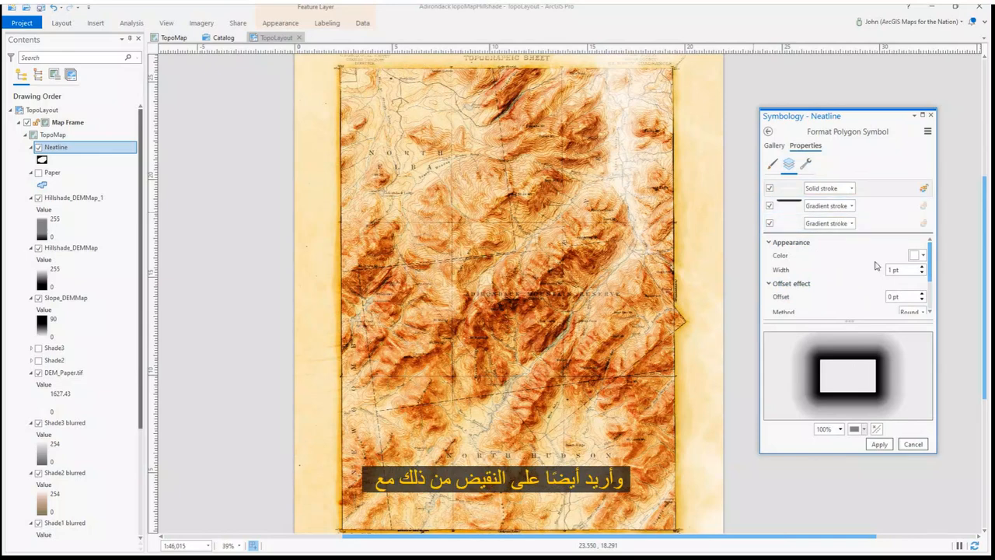
{"action": "scroll", "coordinate": [824, 362], "scroll_direction": "up", "scroll_amount": 1}
{"action": "scroll", "coordinate": [824, 365], "scroll_direction": "up", "scroll_amount": 5}
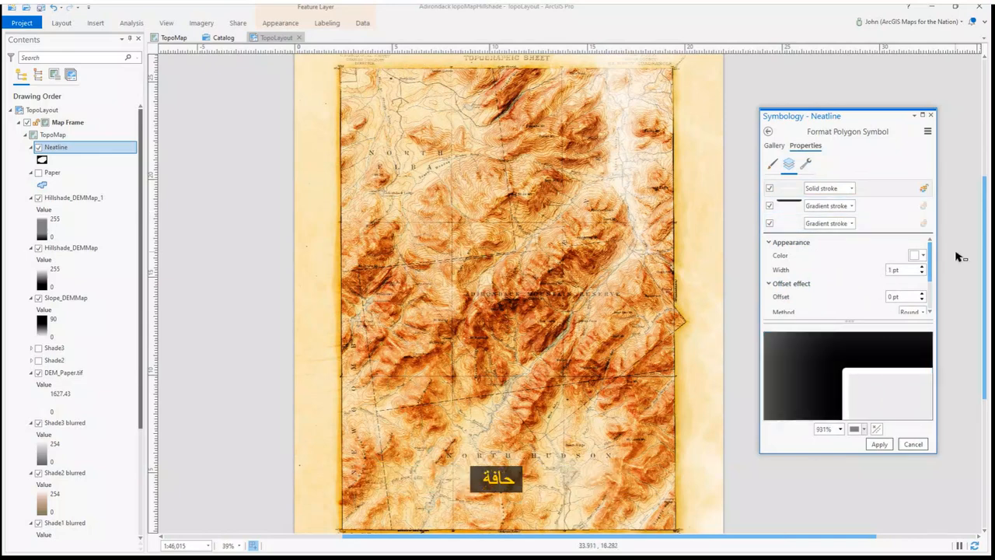
{"action": "left_click", "coordinate": [880, 446]}
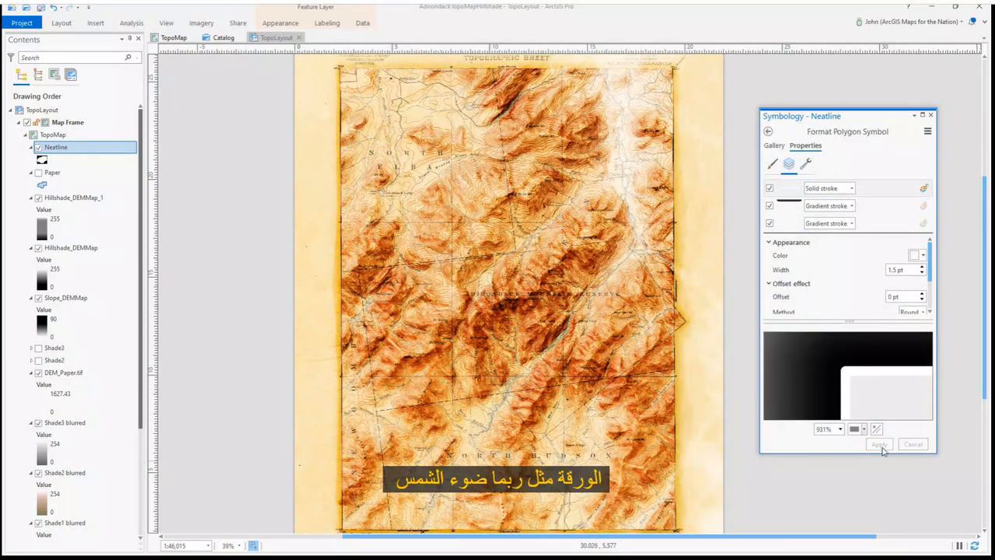
Set the white solid stroke's width to 2 pt and its offset to -1 pt
{"action": "left_click", "coordinate": [922, 266]}
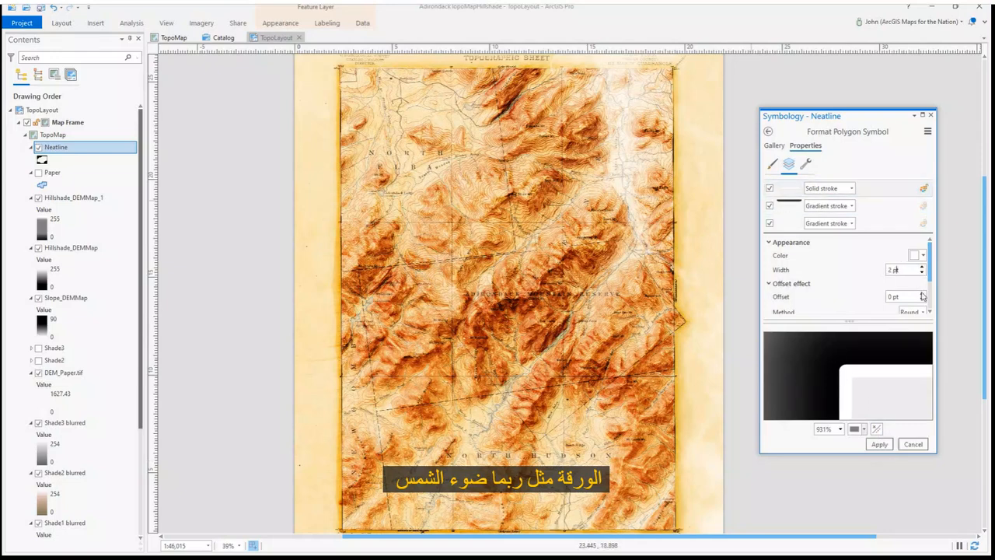
{"action": "left_click", "coordinate": [923, 300]}
{"action": "left_click", "coordinate": [923, 302]}
{"action": "scroll", "coordinate": [869, 307], "scroll_direction": "down", "scroll_amount": 1}
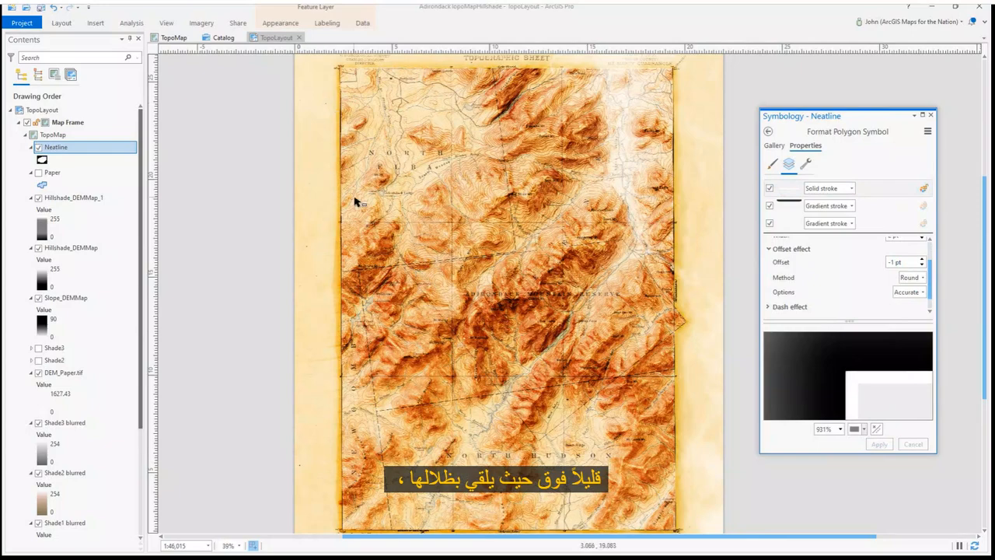
{"action": "scroll", "coordinate": [878, 268], "scroll_direction": "up", "scroll_amount": 1}
{"action": "left_click", "coordinate": [921, 256]}
{"action": "left_click", "coordinate": [893, 411]}
{"action": "left_click", "coordinate": [866, 325]}
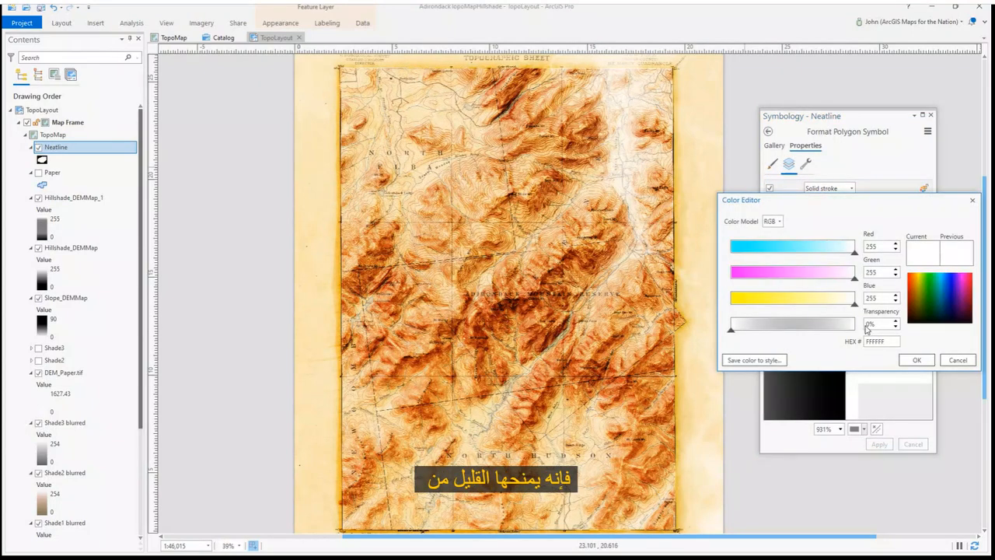
{"action": "key", "text": "Return"}
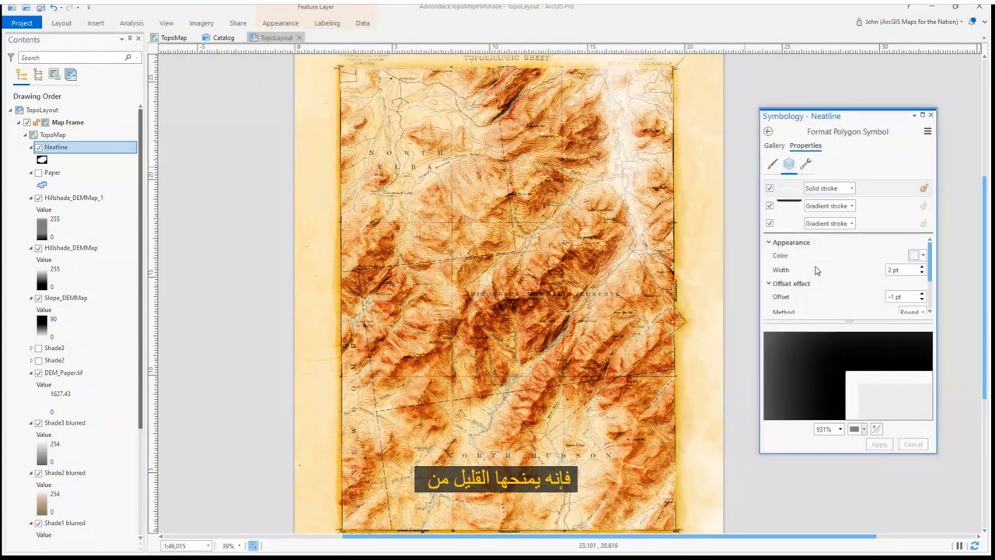
Add another gradient stroke layer and set its color scheme's first stop to white with 100% transparency
{"action": "left_click", "coordinate": [806, 165]}
{"action": "left_click", "coordinate": [821, 294]}
{"action": "left_click", "coordinate": [790, 165]}
{"action": "left_click", "coordinate": [866, 207]}
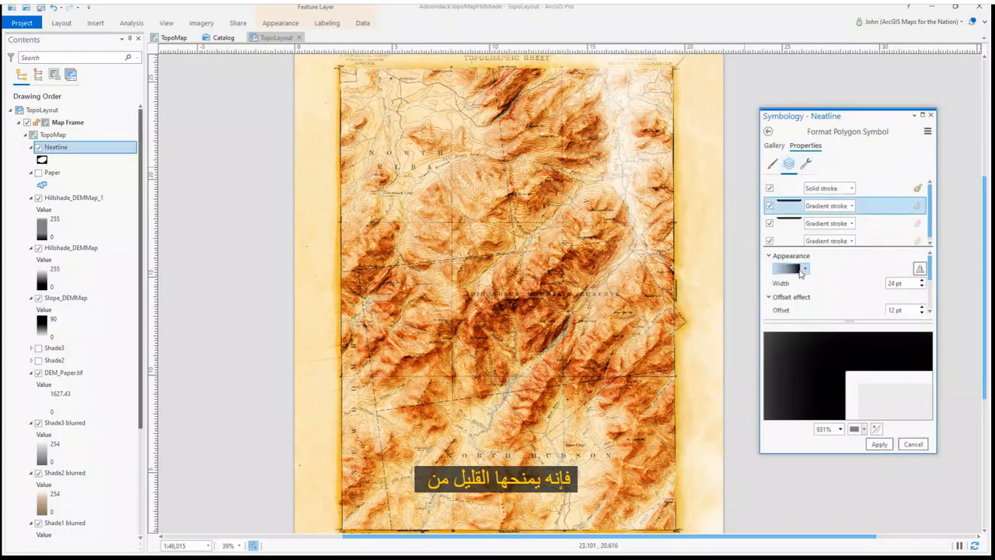
{"action": "left_click", "coordinate": [805, 269]}
{"action": "left_click", "coordinate": [787, 354]}
{"action": "left_click", "coordinate": [875, 156]}
{"action": "left_click", "coordinate": [874, 157]}
{"action": "left_click", "coordinate": [673, 244]}
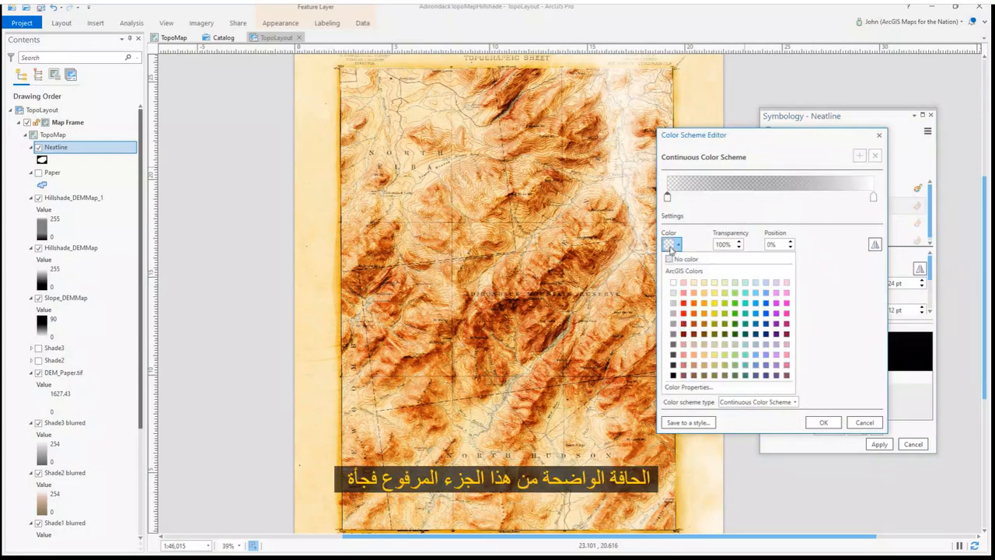
{"action": "left_click", "coordinate": [673, 282]}
{"action": "type", "text": "100"}
{"action": "key", "text": "Tab"}
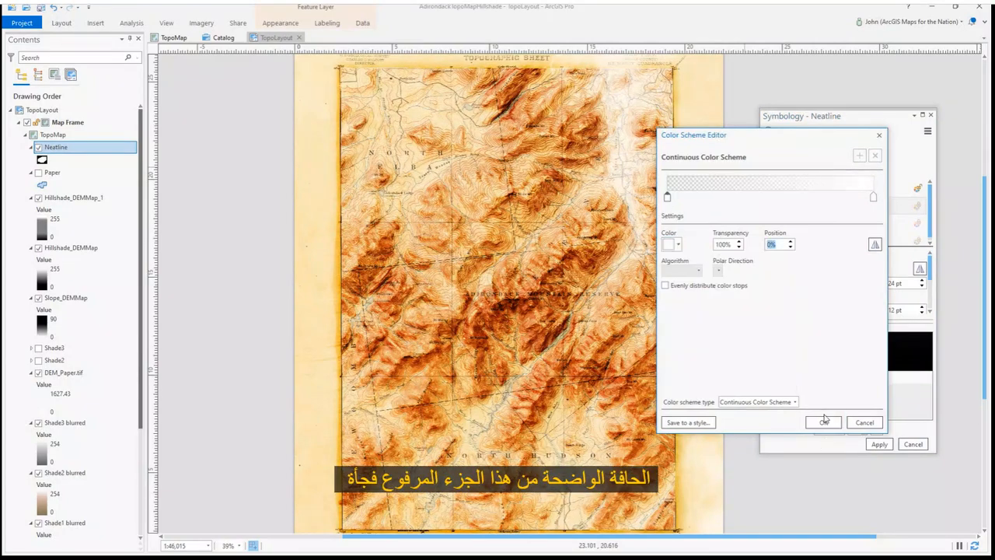
{"action": "left_click", "coordinate": [824, 422]}
Set the new gradient stroke's offset to -12 pt and apply the symbol
{"action": "scroll", "coordinate": [891, 299], "scroll_direction": "down", "scroll_amount": 1}
{"action": "left_click", "coordinate": [888, 298]}
{"action": "type", "text": "-"}
{"action": "key", "text": "Tab"}
{"action": "scroll", "coordinate": [827, 367], "scroll_direction": "down", "scroll_amount": 10}
{"action": "left_click", "coordinate": [878, 444]}
Edit the gradient stroke's second color, setting its transparency to 5%
{"action": "left_click", "coordinate": [872, 211]}
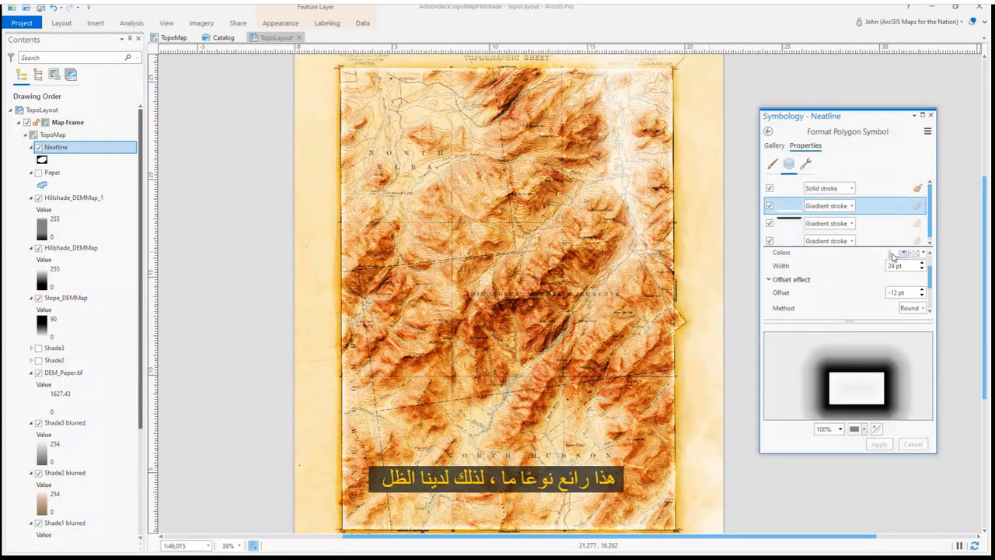
{"action": "left_click", "coordinate": [894, 254]}
{"action": "left_click", "coordinate": [863, 407]}
{"action": "left_click", "coordinate": [866, 323]}
{"action": "type", "text": "5"}
{"action": "left_click", "coordinate": [914, 359]}
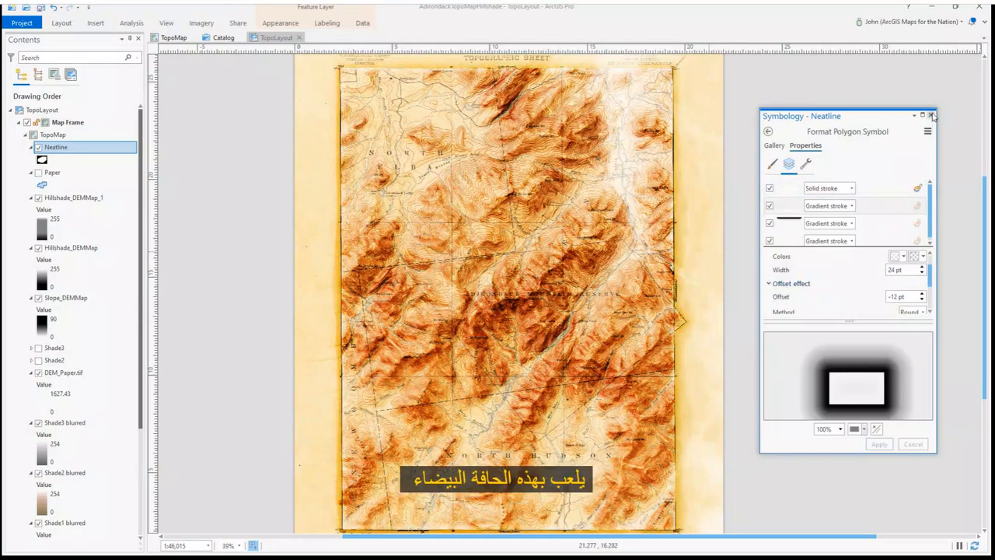
Close the symbology pane and copy the Neatline layer, pasting a duplicate into the TopoMap frame
{"action": "left_click", "coordinate": [932, 115]}
{"action": "right_click", "coordinate": [92, 148]}
{"action": "left_click", "coordinate": [114, 155]}
{"action": "right_click", "coordinate": [82, 136]}
{"action": "left_click", "coordinate": [109, 154]}
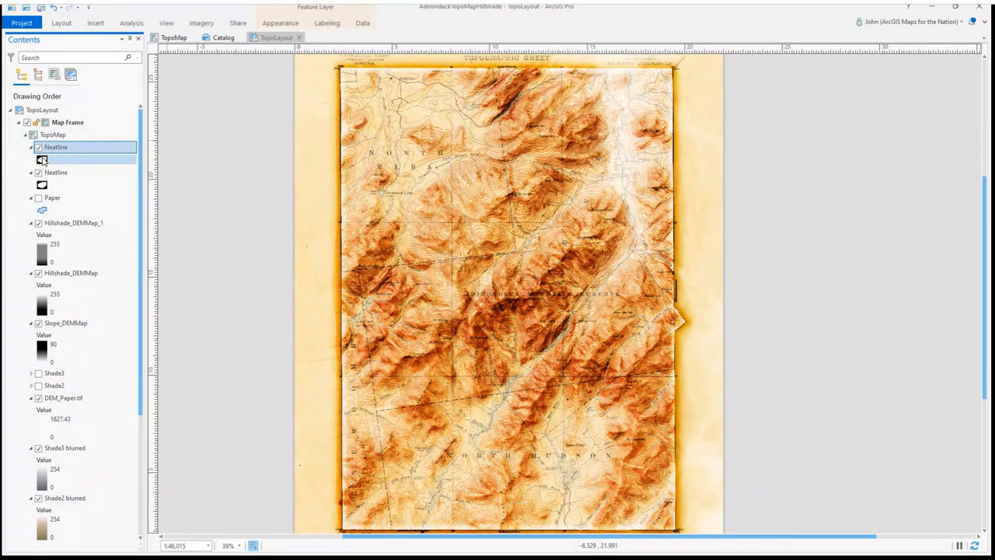
Set the duplicated Neatline layer's transparency to about 31%
{"action": "left_click", "coordinate": [280, 22]}
{"action": "left_click_drag", "start_coordinate": [179, 50], "coordinate": [188, 48]}
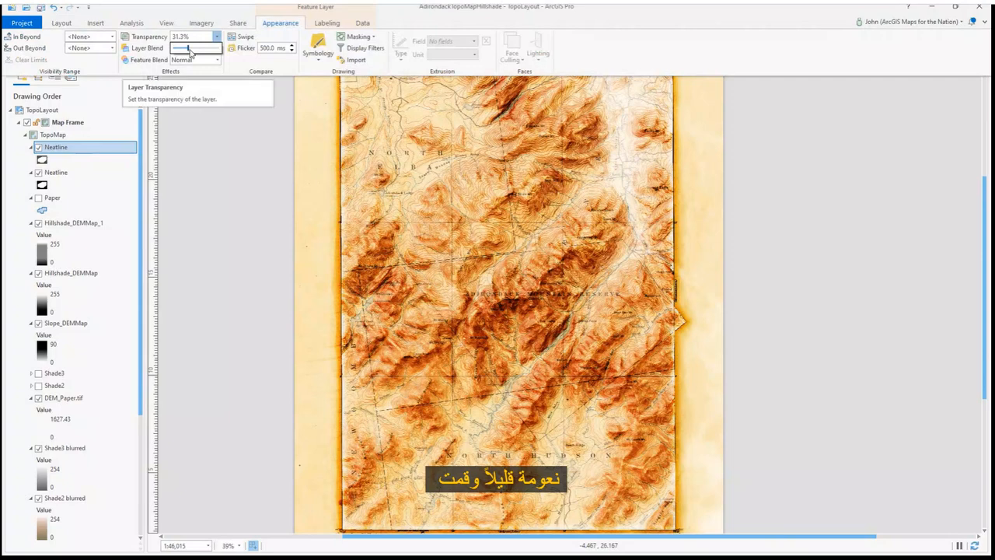
{"action": "left_click", "coordinate": [731, 146]}
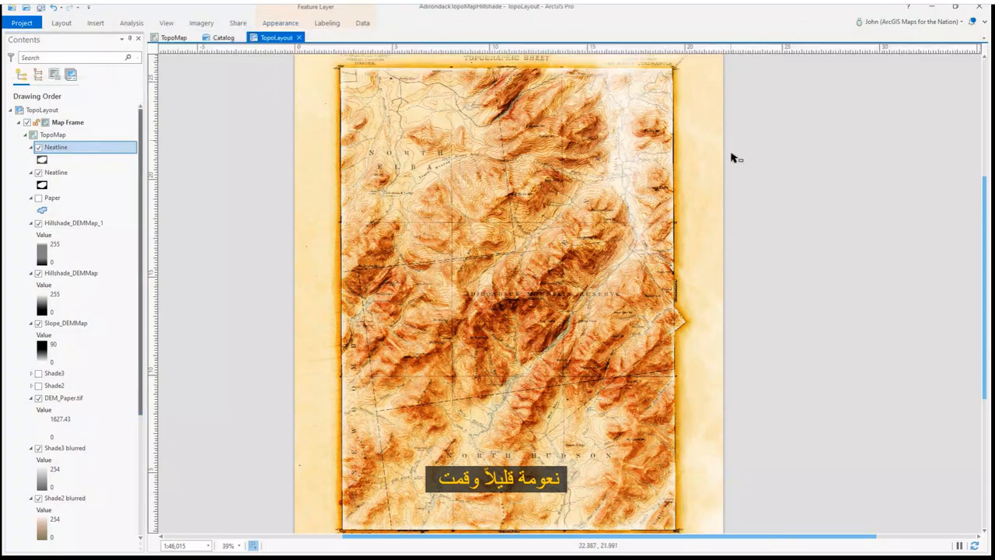
Zoom the layout to inspect the neatline's edge effect along the map's upper corner
{"action": "scroll", "coordinate": [531, 252], "scroll_direction": "down", "scroll_amount": 2}
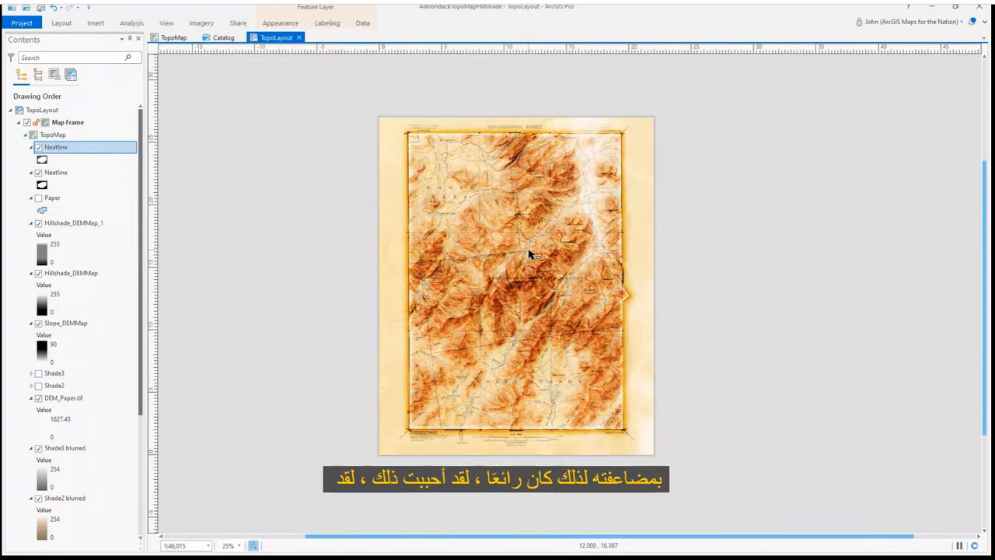
{"action": "scroll", "coordinate": [406, 128], "scroll_direction": "up", "scroll_amount": 4}
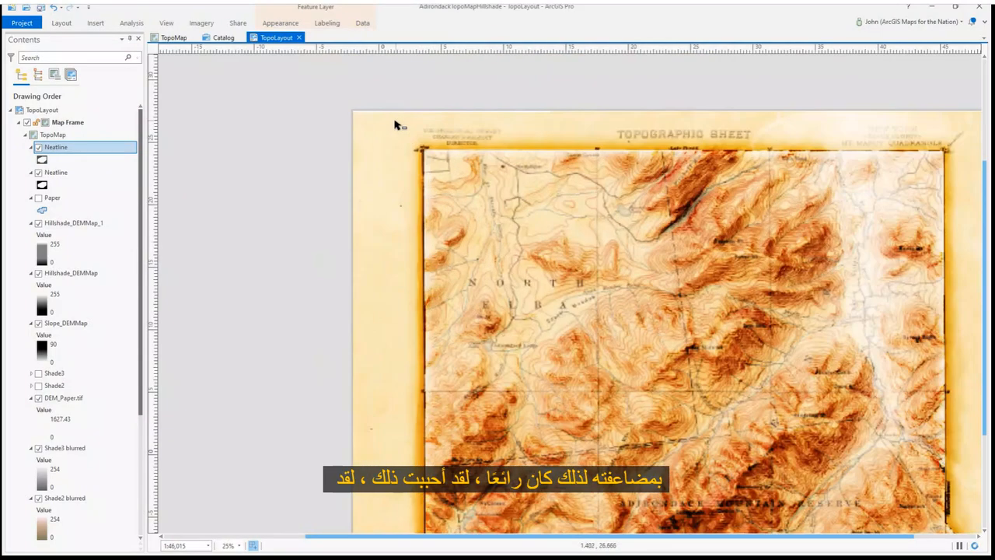
{"action": "left_click", "coordinate": [96, 23]}
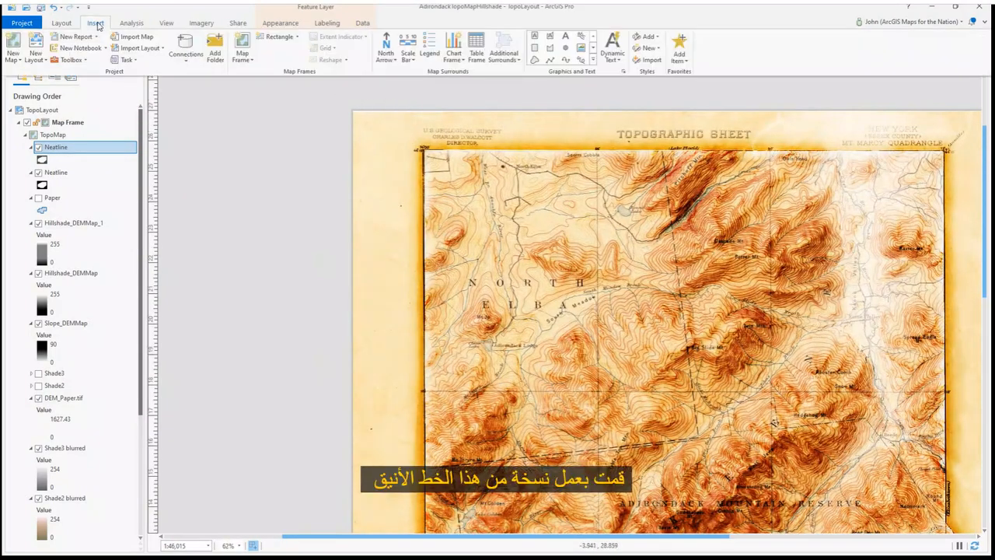
Draw a small circle graphic at the map's upper-left neatline corner
{"action": "left_click", "coordinate": [593, 51]}
{"action": "left_click", "coordinate": [535, 57]}
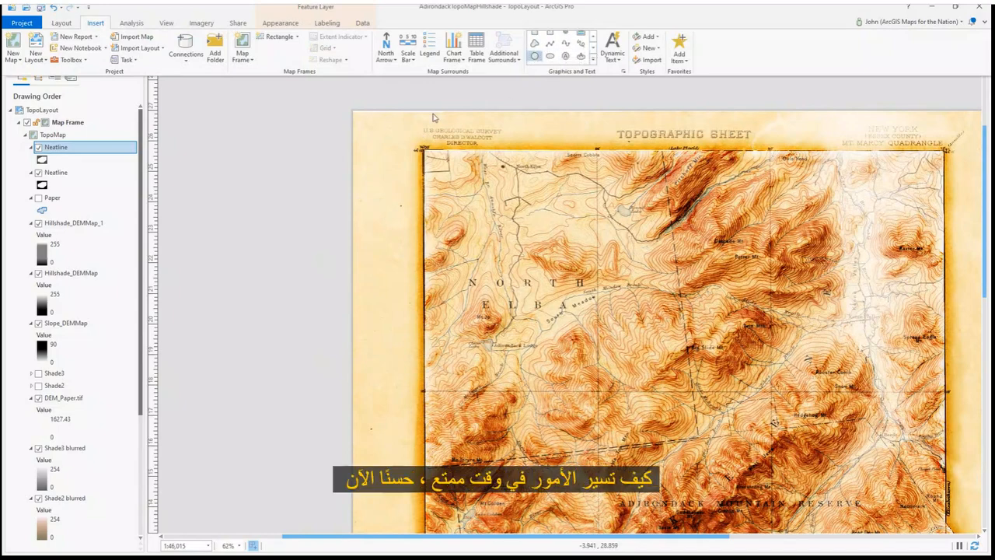
{"action": "left_click_drag", "start_coordinate": [417, 145], "coordinate": [416, 143]}
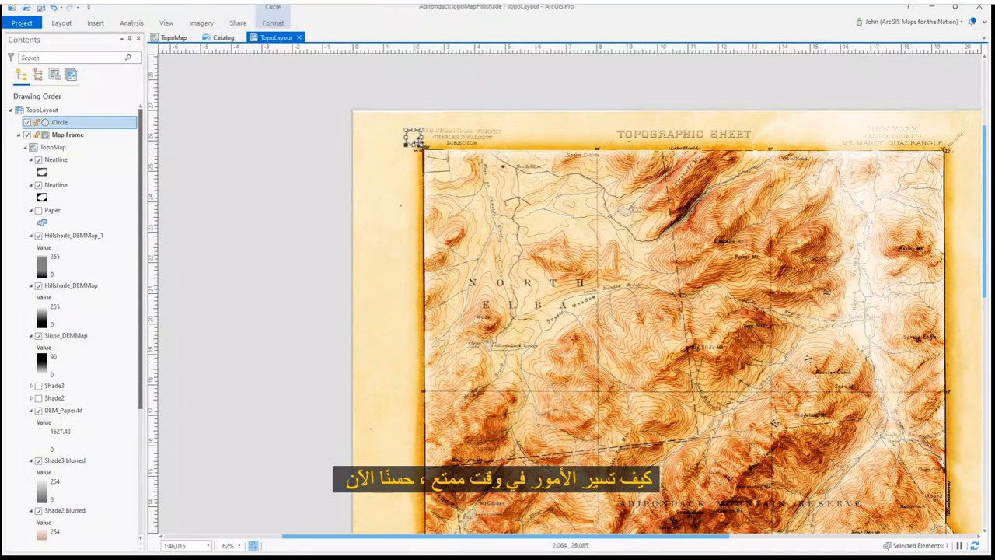
Open the circle's format properties and give it a continuous circular gradient fill
{"action": "scroll", "coordinate": [427, 137], "scroll_direction": "up", "scroll_amount": 4}
{"action": "right_click", "coordinate": [106, 120]}
{"action": "left_click", "coordinate": [134, 380]}
{"action": "left_click", "coordinate": [755, 145]}
{"action": "left_click", "coordinate": [750, 162]}
{"action": "left_click", "coordinate": [768, 162]}
{"action": "left_click", "coordinate": [795, 242]}
{"action": "left_click", "coordinate": [750, 162]}
{"action": "left_click", "coordinate": [812, 188]}
{"action": "left_click", "coordinate": [792, 220]}
{"action": "left_click", "coordinate": [746, 250]}
{"action": "left_click", "coordinate": [869, 263]}
{"action": "left_click", "coordinate": [867, 298]}
{"action": "left_click", "coordinate": [862, 313]}
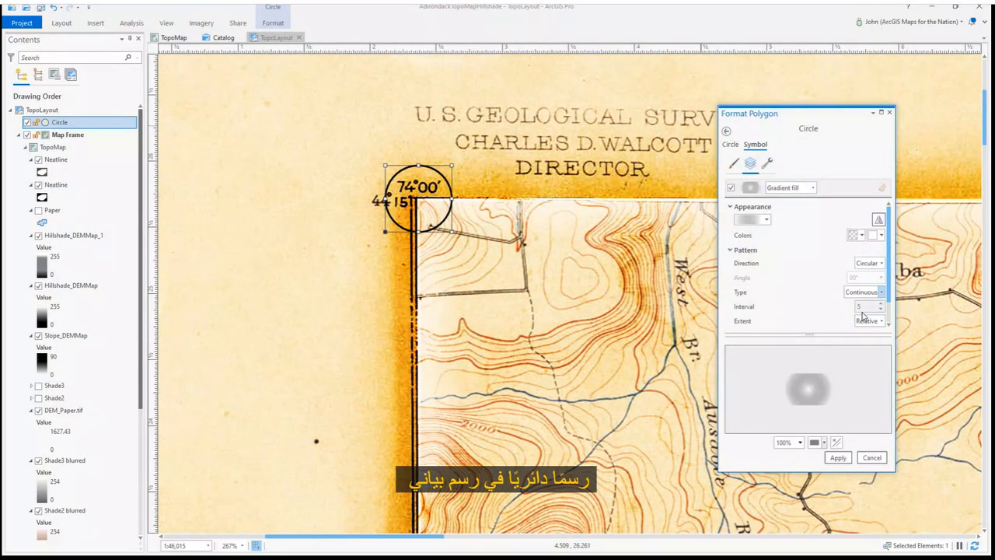
Set the gradient's colors to yellow fading to 100% transparent and apply the circle's symbol
{"action": "left_click", "coordinate": [854, 235]}
{"action": "left_click", "coordinate": [900, 292]}
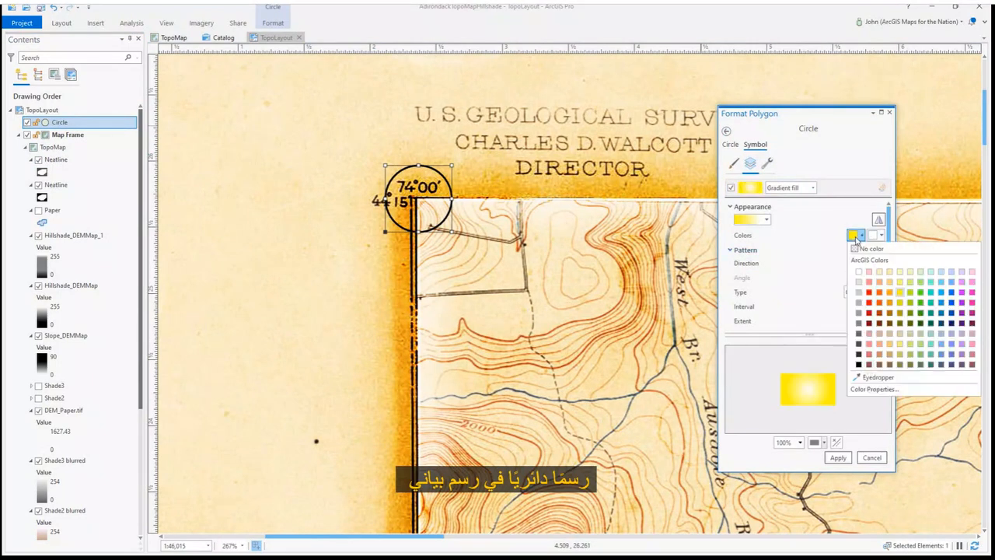
{"action": "left_click", "coordinate": [874, 389]}
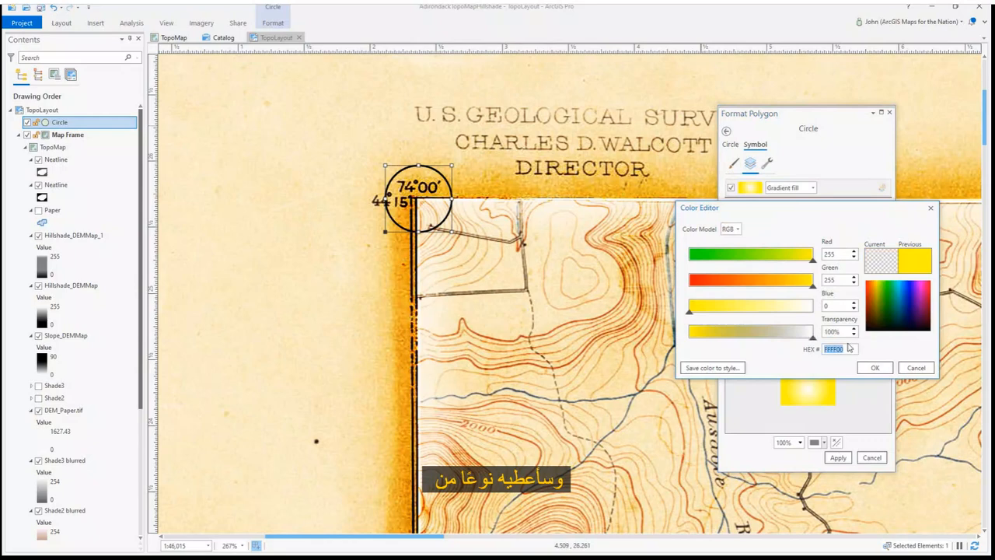
{"action": "left_click", "coordinate": [875, 368]}
{"action": "left_click", "coordinate": [837, 458]}
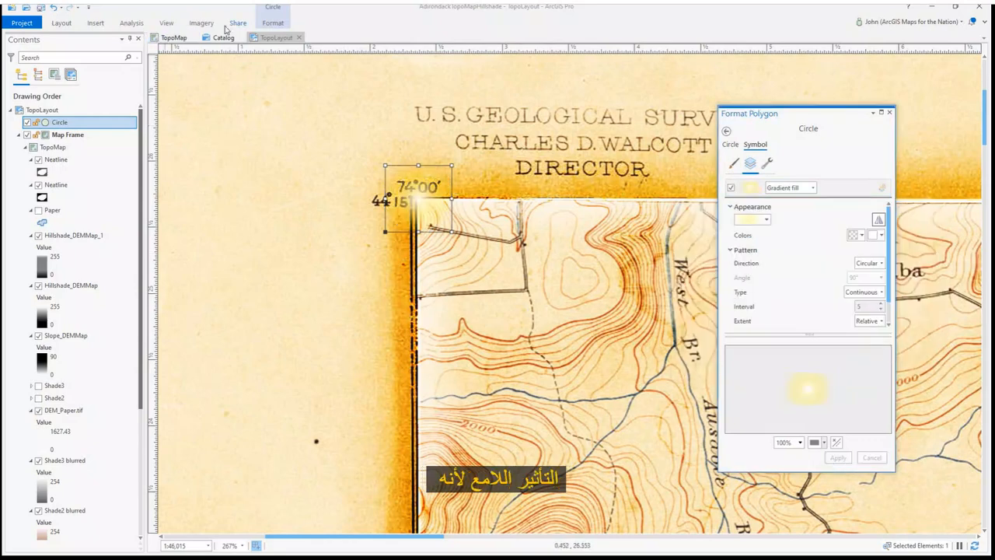
Copy the glowing circle and paste a duplicate, moving it onto a peak inside the map
{"action": "left_click", "coordinate": [269, 27]}
{"action": "left_click", "coordinate": [177, 14]}
{"action": "scroll", "coordinate": [212, 135], "scroll_direction": "down", "scroll_amount": 5}
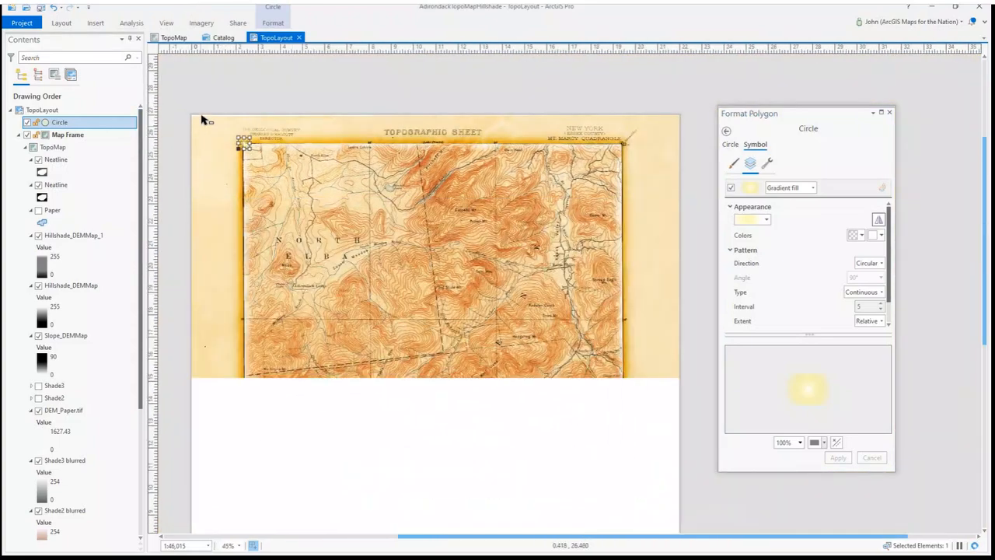
{"action": "left_click", "coordinate": [206, 95]}
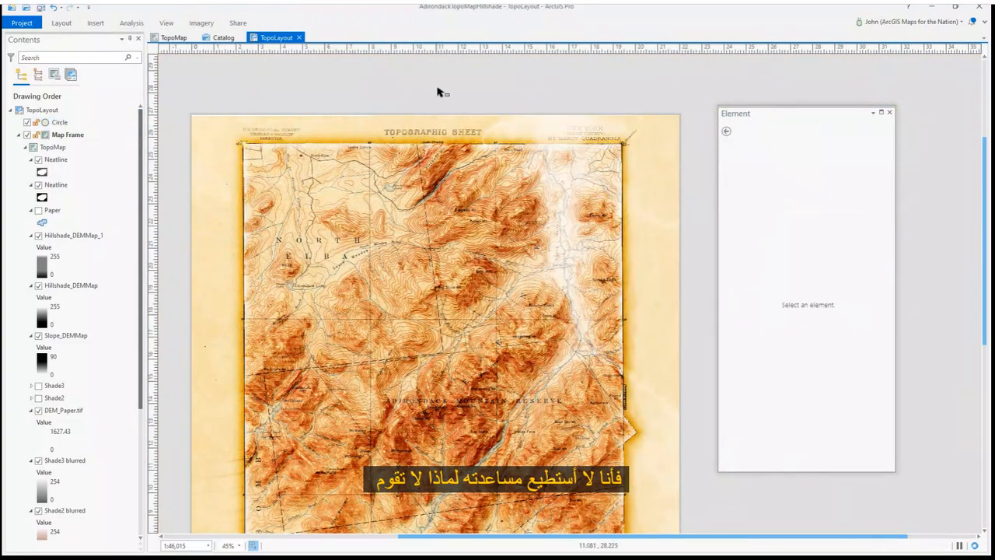
{"action": "left_click", "coordinate": [247, 147]}
{"action": "right_click", "coordinate": [266, 145]}
{"action": "left_click", "coordinate": [288, 192]}
{"action": "right_click", "coordinate": [329, 82]}
{"action": "left_click", "coordinate": [342, 116]}
{"action": "left_click_drag", "start_coordinate": [354, 351], "coordinate": [513, 339]}
Paste another copy of the glowing circle and nudge it into place
{"action": "scroll", "coordinate": [426, 408], "scroll_direction": "up", "scroll_amount": 3}
{"action": "key", "text": "ctrl+v"}
{"action": "left_click_drag", "start_coordinate": [504, 349], "coordinate": [502, 347]}
{"action": "scroll", "coordinate": [437, 297], "scroll_direction": "down", "scroll_amount": 4}
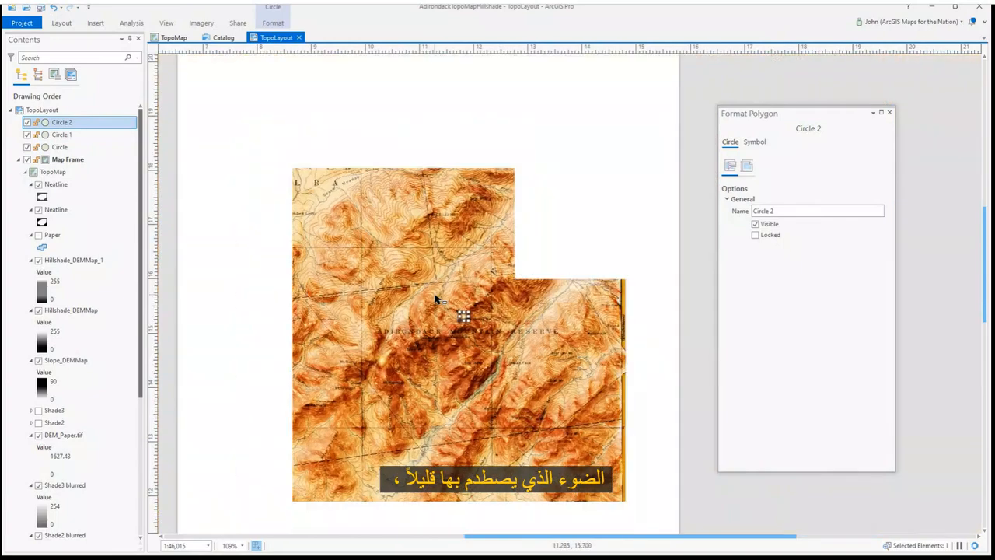
Close the element pane and pan around the layout to examine the glow highlights on the peaks
{"action": "left_click", "coordinate": [686, 338]}
{"action": "scroll", "coordinate": [685, 338], "scroll_direction": "down", "scroll_amount": 2}
{"action": "left_click_drag", "start_coordinate": [579, 359], "coordinate": [555, 322]}
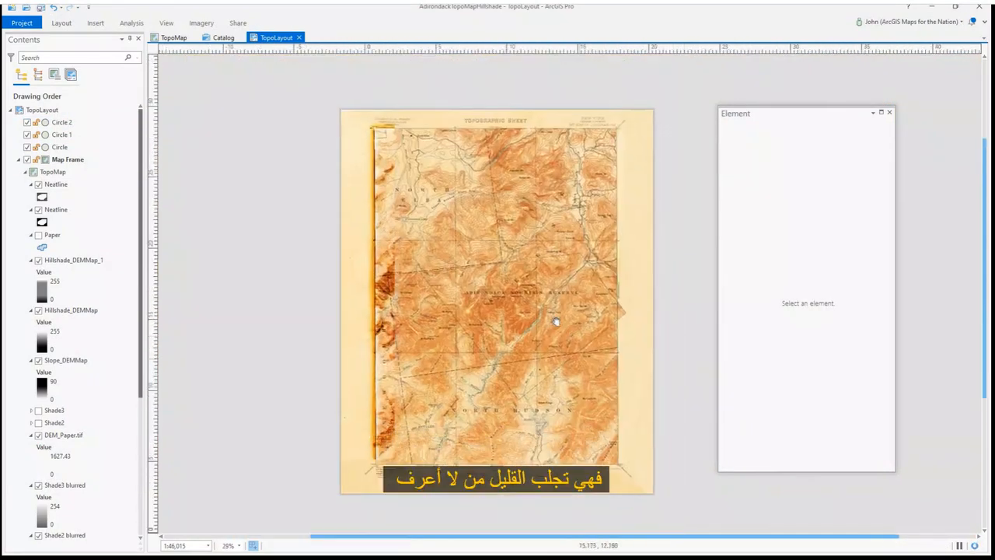
{"action": "scroll", "coordinate": [567, 337], "scroll_direction": "up", "scroll_amount": 2}
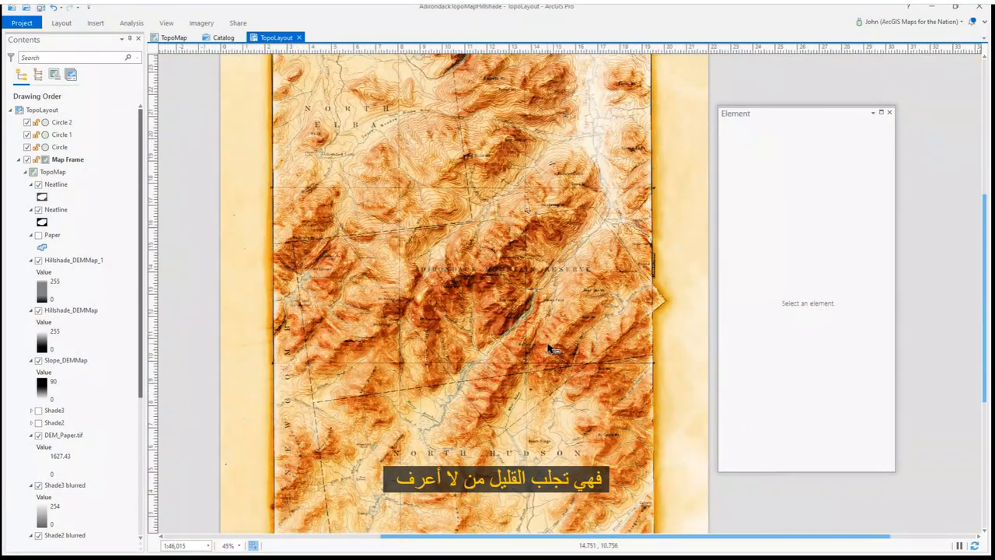
{"action": "left_click", "coordinate": [891, 112]}
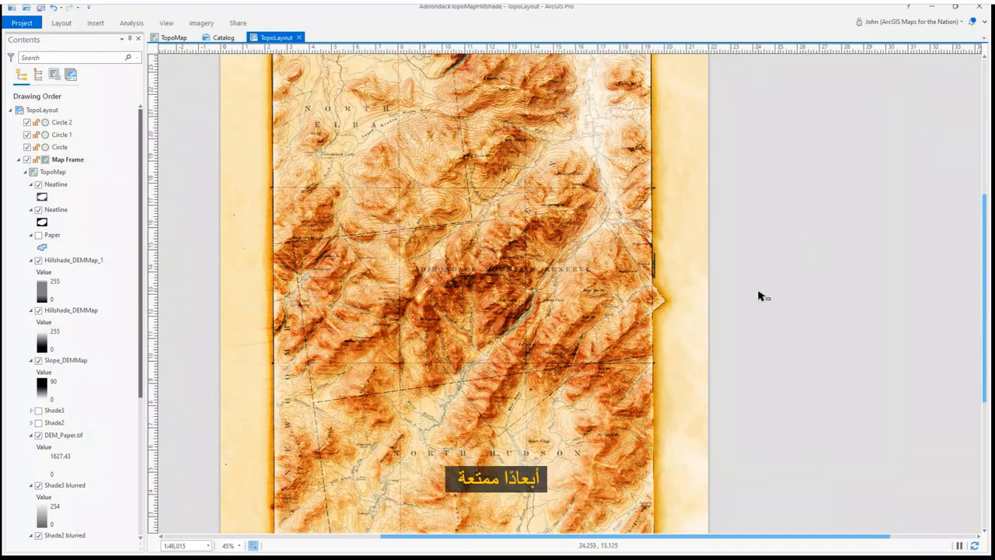
{"action": "scroll", "coordinate": [757, 296], "scroll_direction": "down", "scroll_amount": 2}
{"action": "scroll", "coordinate": [562, 478], "scroll_direction": "up", "scroll_amount": 4}
{"action": "scroll", "coordinate": [583, 451], "scroll_direction": "up", "scroll_amount": 2}
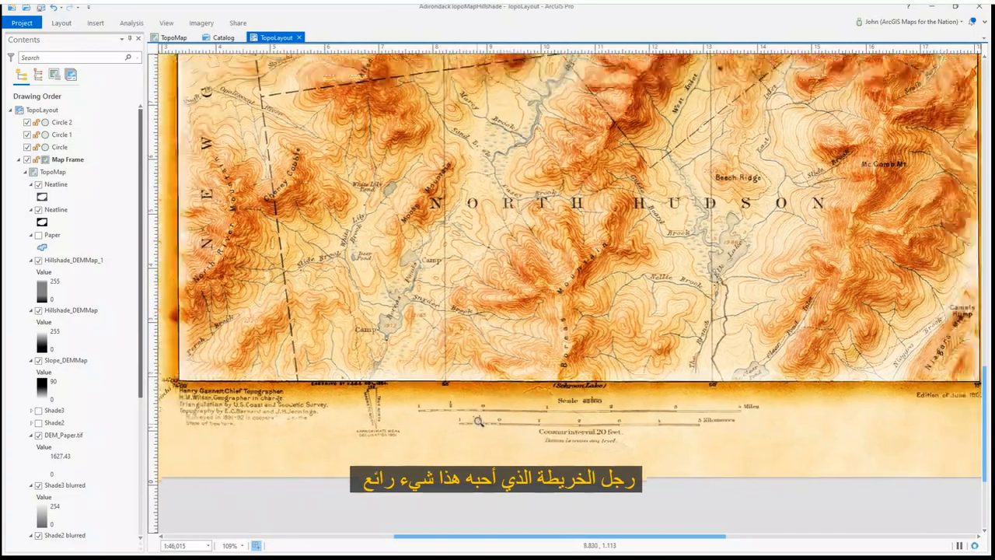
{"action": "scroll", "coordinate": [478, 420], "scroll_direction": "down", "scroll_amount": 2}
{"action": "left_click_drag", "start_coordinate": [599, 250], "coordinate": [590, 398]}
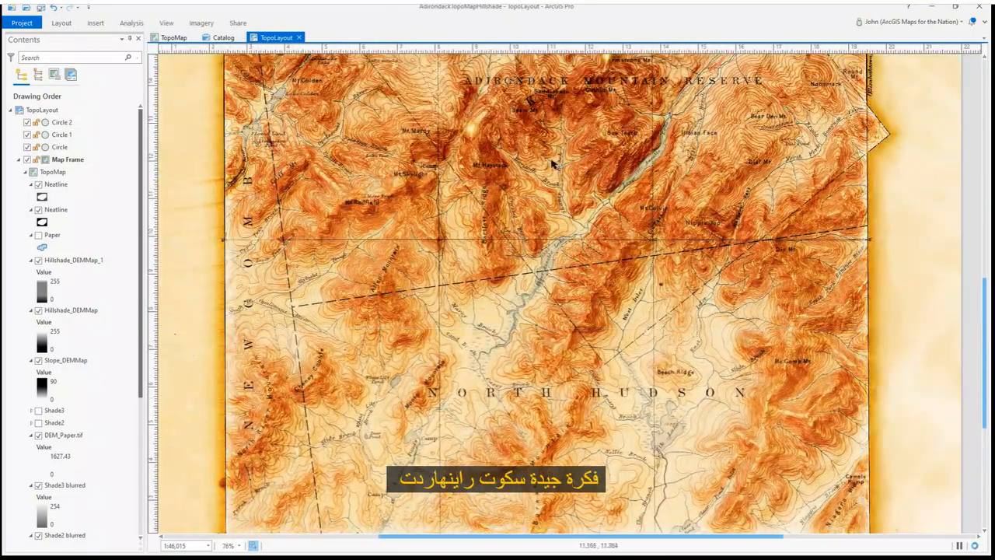
{"action": "left_click_drag", "start_coordinate": [549, 152], "coordinate": [544, 288]}
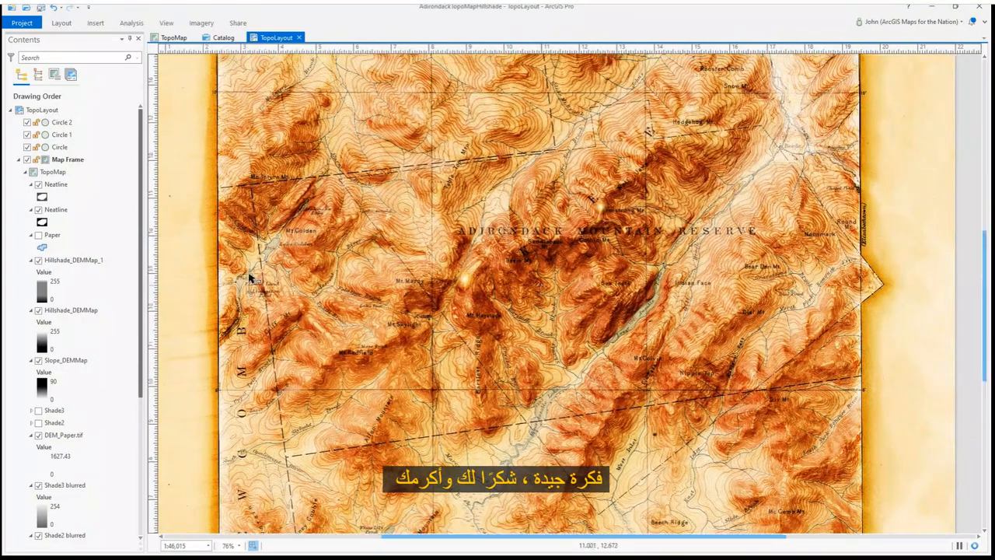
Create a new Hillshade raster function layer from DEMMap with an azimuth of 320
{"action": "left_click", "coordinate": [115, 260]}
{"action": "left_click", "coordinate": [200, 23]}
{"action": "left_click", "coordinate": [109, 40]}
{"action": "left_click", "coordinate": [835, 432]}
{"action": "left_click", "coordinate": [917, 208]}
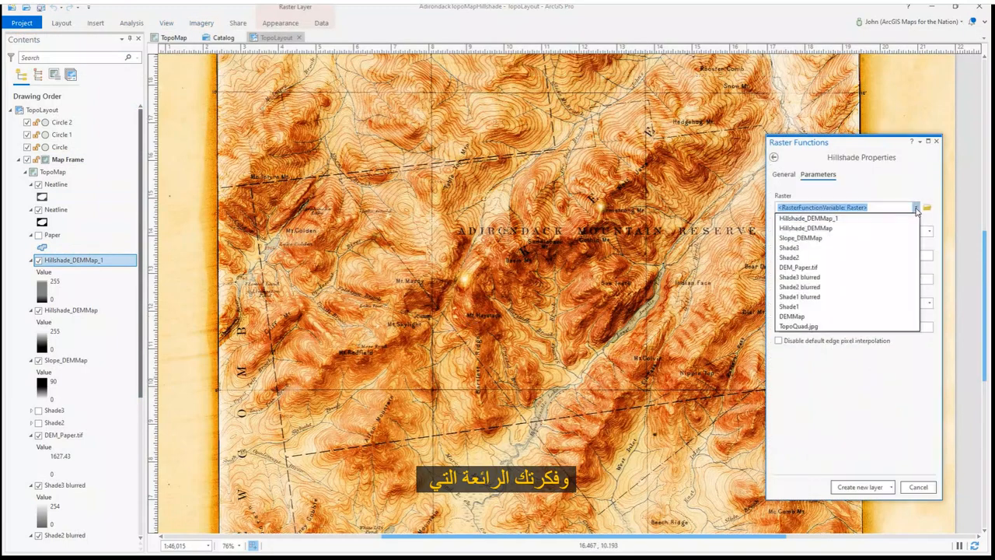
{"action": "left_click", "coordinate": [801, 317]}
{"action": "left_click", "coordinate": [847, 252]}
{"action": "type", "text": "32"}
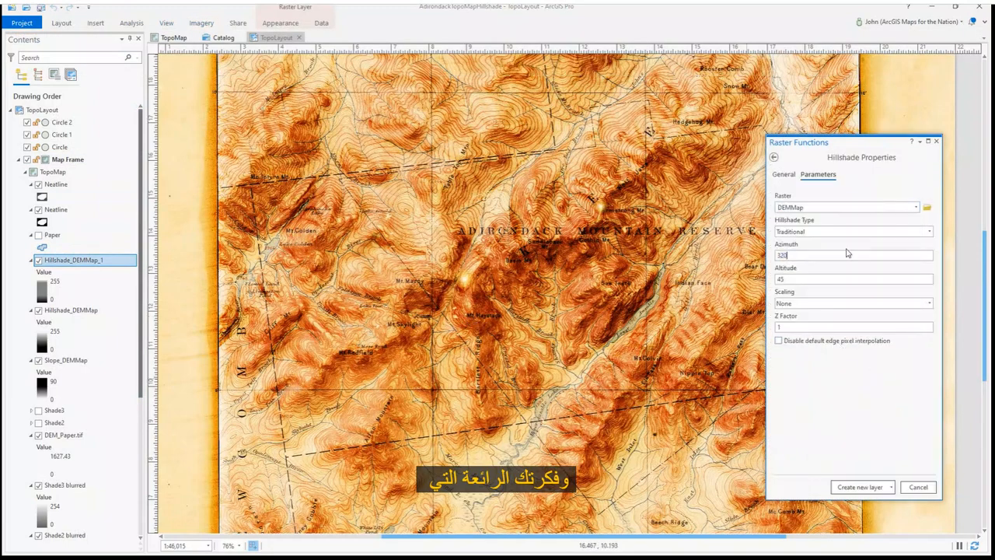
{"action": "type", "text": "0"}
{"action": "key", "text": "Tab"}
{"action": "left_click", "coordinate": [851, 488]}
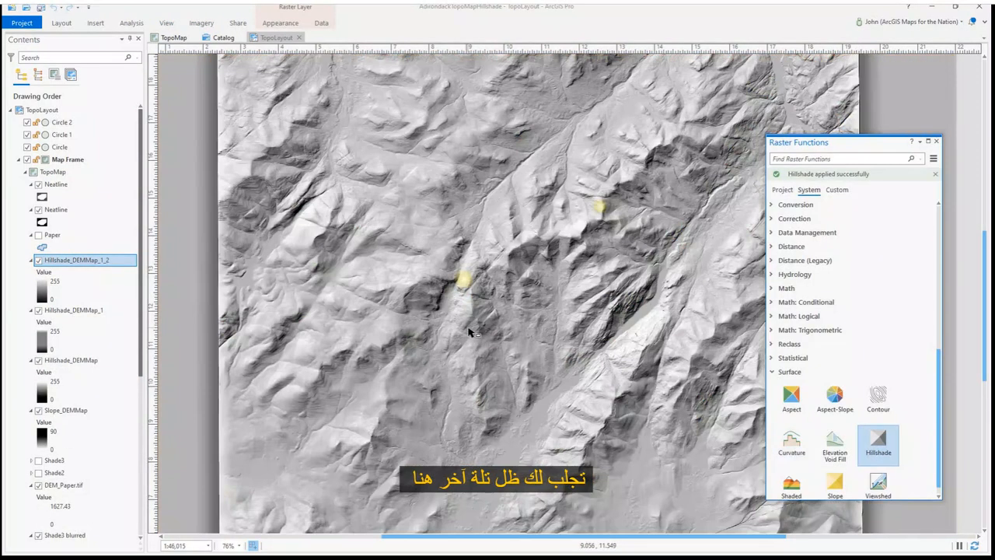
Open the new hillshade's color scheme editor and add a color stop with 100% transparency
{"action": "left_click", "coordinate": [42, 289]}
{"action": "left_click", "coordinate": [883, 308]}
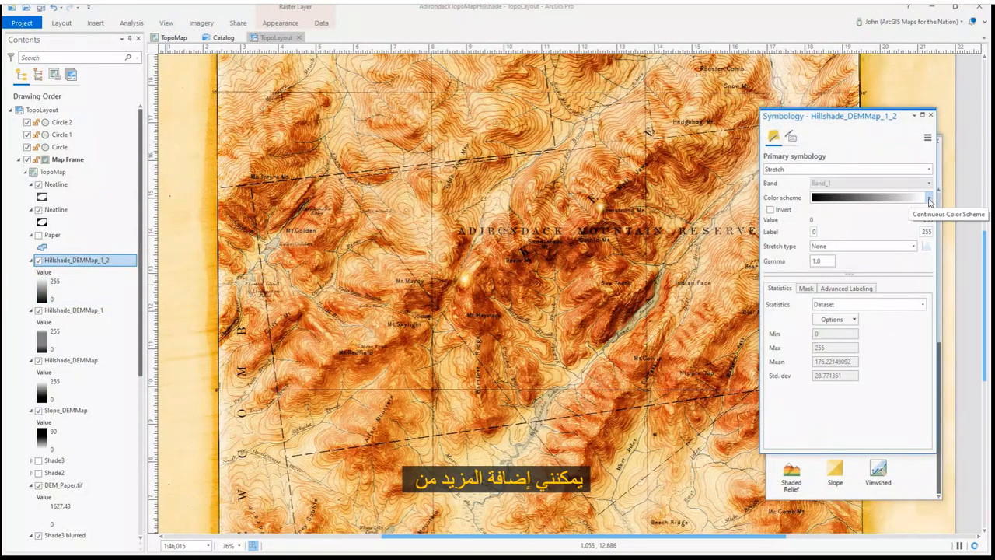
{"action": "left_click", "coordinate": [930, 199]}
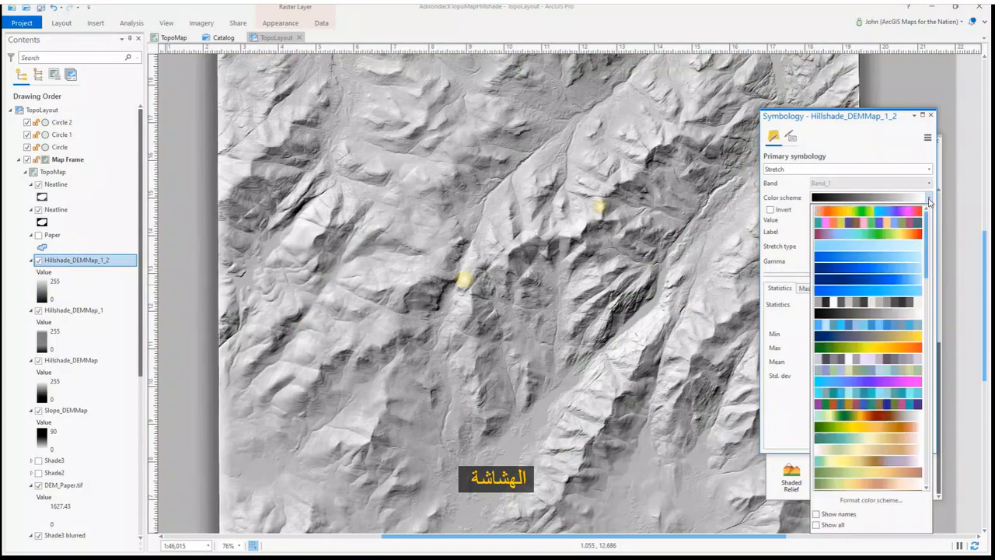
{"action": "left_click", "coordinate": [855, 514]}
{"action": "left_click", "coordinate": [860, 159]}
{"action": "left_click_drag", "start_coordinate": [771, 197], "coordinate": [841, 197]}
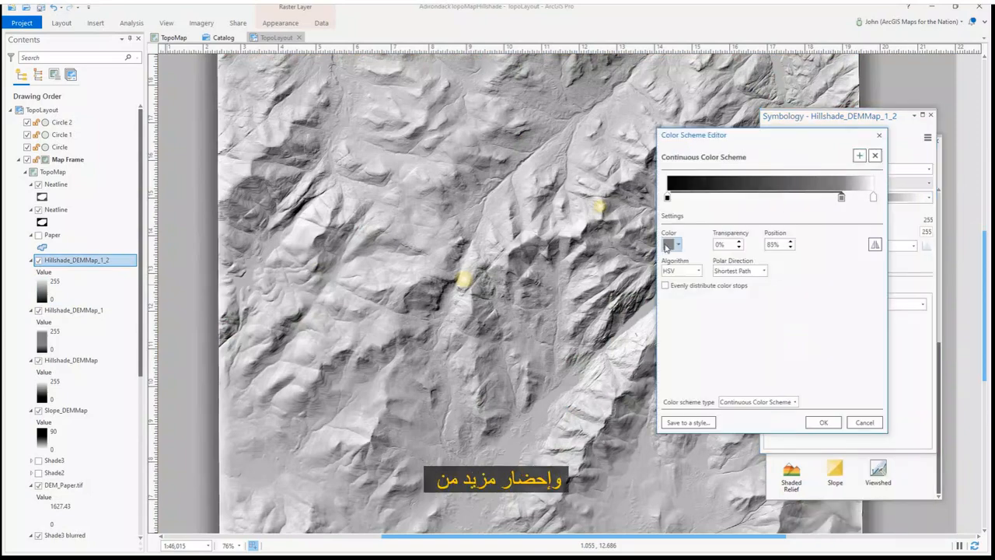
{"action": "type", "text": "100"}
{"action": "key", "text": "Tab"}
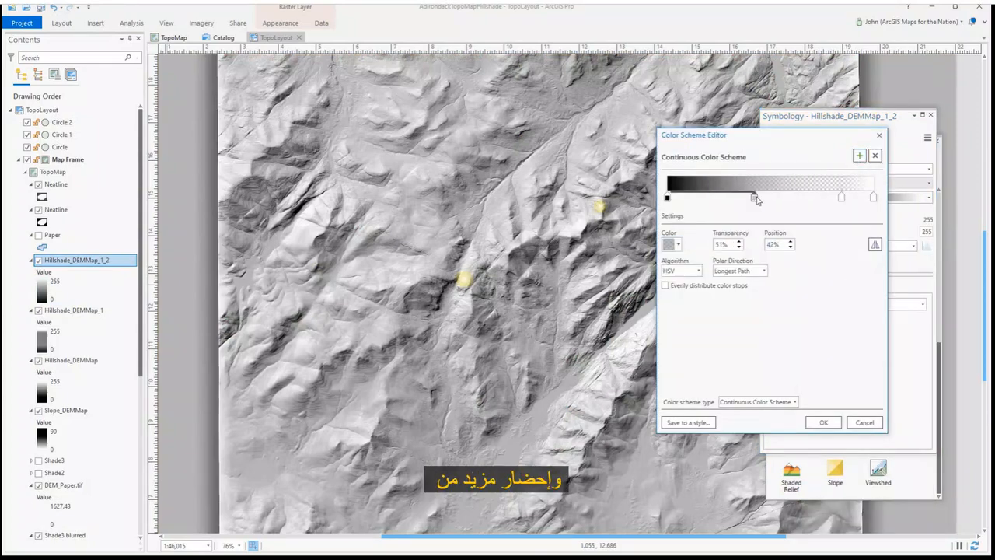
Move a middle stop left, recolor it, set its transparency to 100%, and apply the color scheme
{"action": "left_click_drag", "start_coordinate": [756, 200], "coordinate": [708, 199]}
{"action": "left_click", "coordinate": [678, 245]}
{"action": "left_click", "coordinate": [673, 369]}
{"action": "key", "text": "Tab"}
{"action": "type", "text": "100"}
{"action": "left_click", "coordinate": [831, 424]}
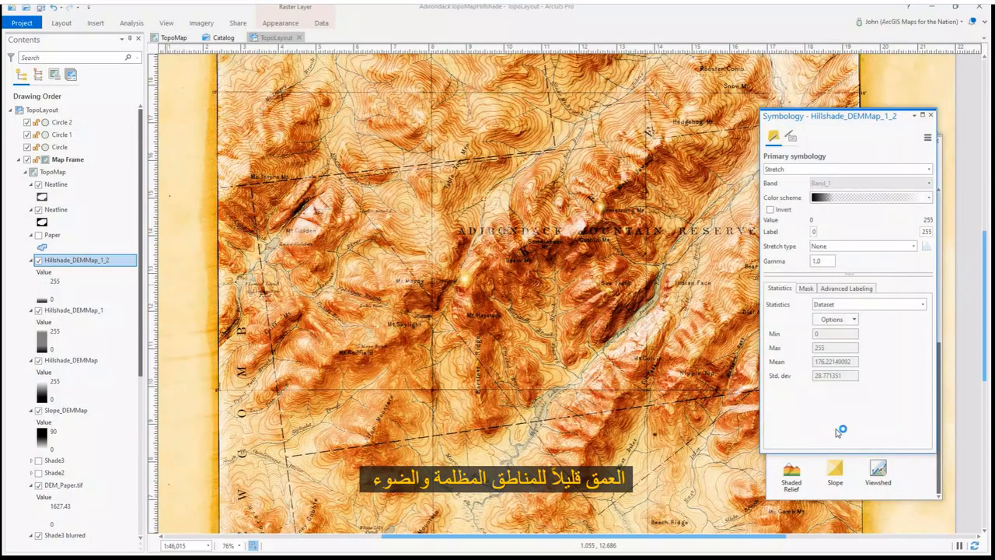
Reopen the color scheme editor and add a Topaz Sand stop at about 80% with 100% transparency
{"action": "left_click", "coordinate": [928, 197]}
{"action": "left_click", "coordinate": [855, 503]}
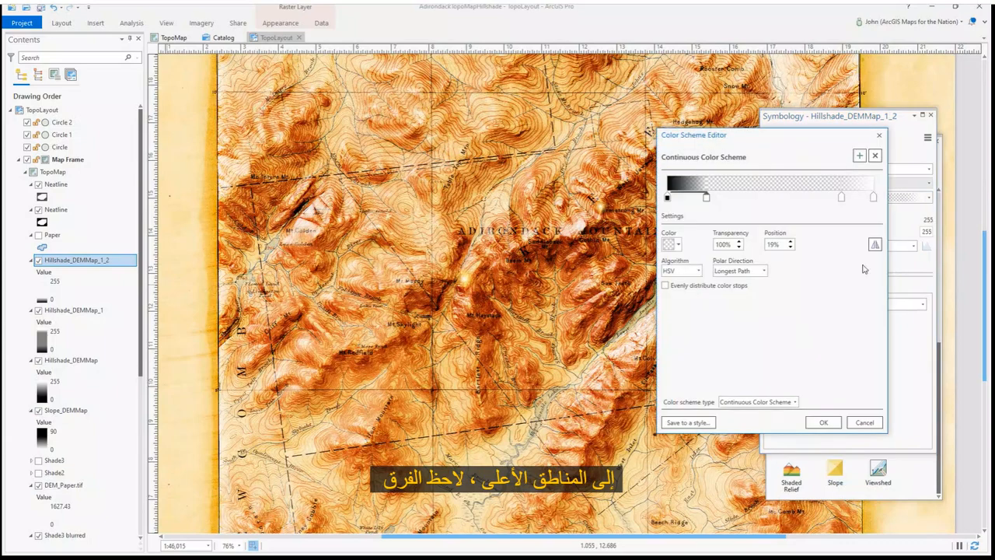
{"action": "left_click", "coordinate": [830, 197]}
{"action": "left_click_drag", "start_coordinate": [833, 200], "coordinate": [832, 200]}
{"action": "left_click", "coordinate": [670, 246]}
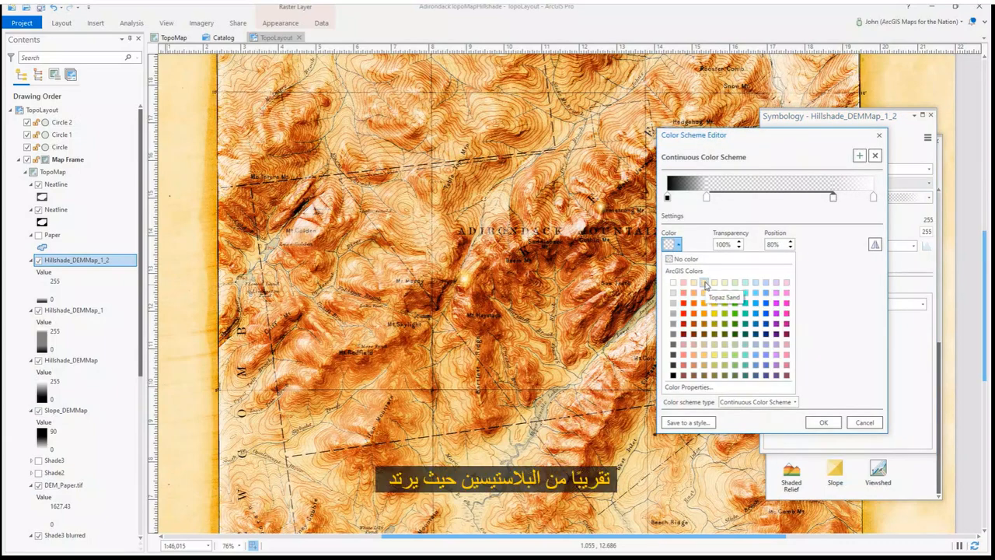
{"action": "left_click", "coordinate": [707, 284]}
{"action": "type", "text": "100"}
{"action": "key", "text": "Tab"}
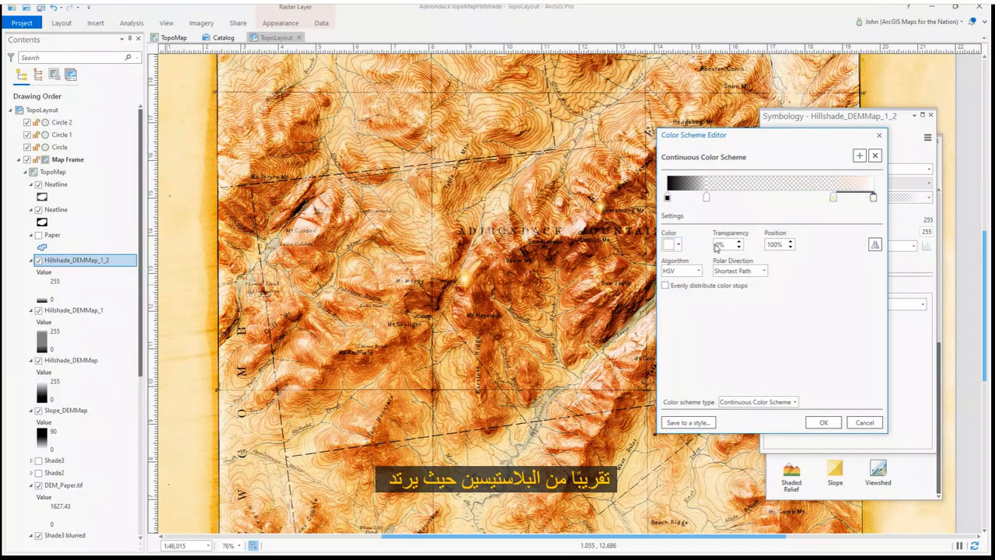
Set the last stop's transparency to 3% and move the 19% stop to about 30%
{"action": "left_click", "coordinate": [716, 247]}
{"action": "type", "text": "3"}
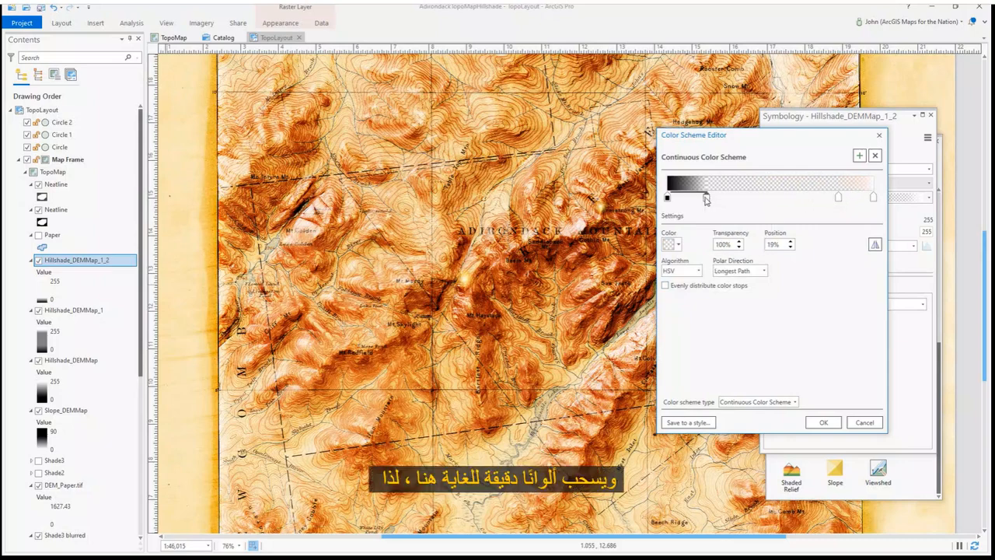
{"action": "left_click_drag", "start_coordinate": [706, 196], "coordinate": [729, 196]}
Color the 30% stop dark blue at 100% transparency and apply the color scheme
{"action": "left_click", "coordinate": [674, 244]}
{"action": "left_click", "coordinate": [754, 341]}
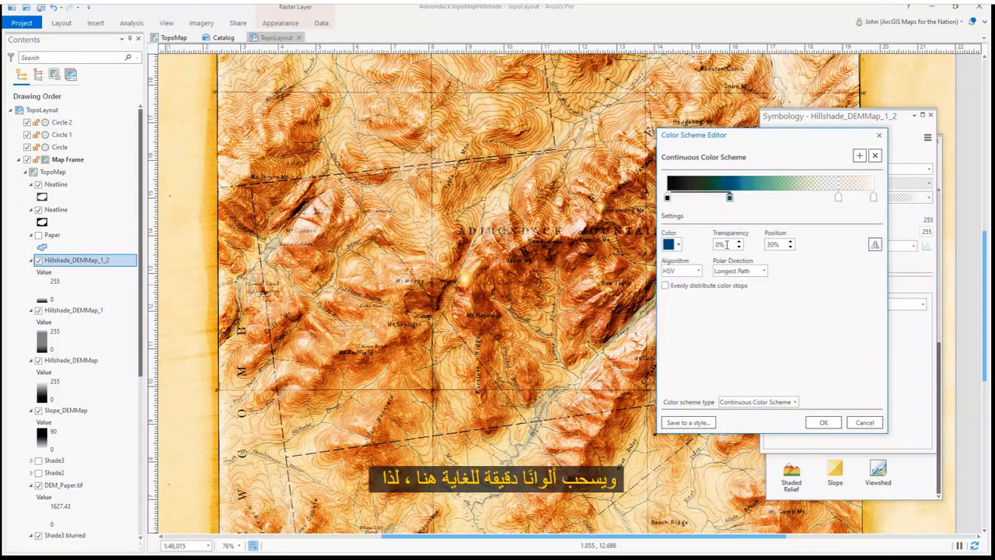
{"action": "type", "text": "100"}
{"action": "key", "text": "Tab"}
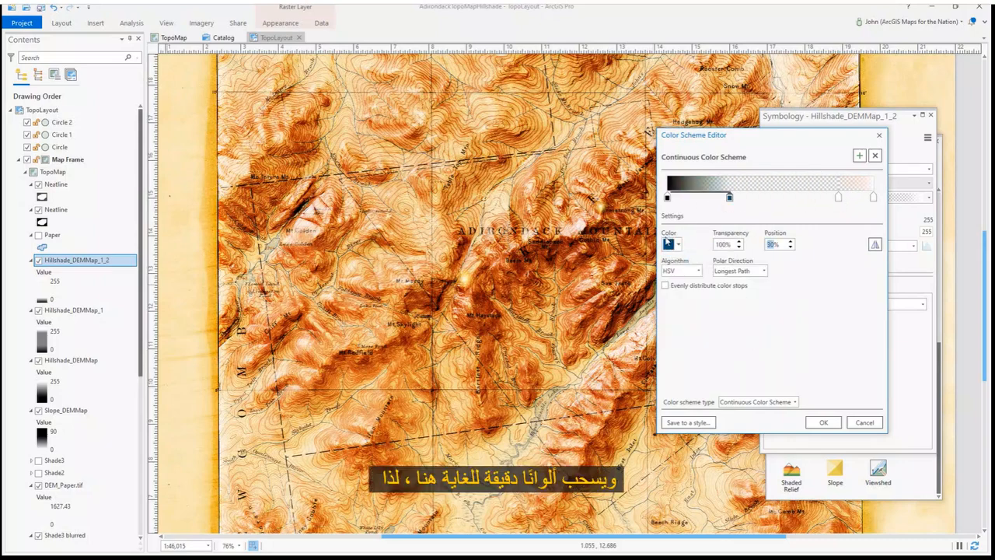
{"action": "left_click_drag", "start_coordinate": [730, 198], "coordinate": [734, 199]}
{"action": "left_click", "coordinate": [823, 422]}
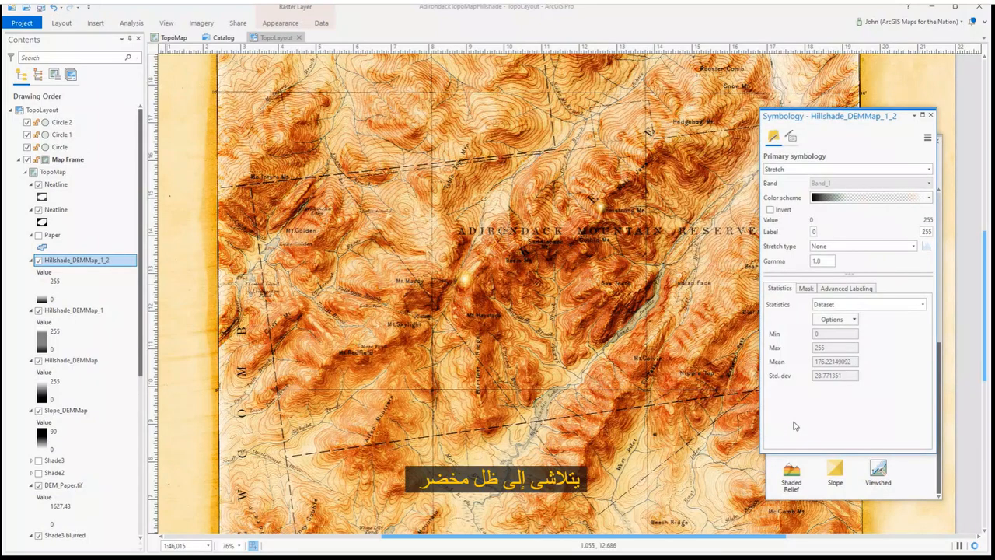
Export the layout as a PNG named TopoHillshade.png in the TopoMapHillshade folder
{"action": "scroll", "coordinate": [482, 283], "scroll_direction": "down", "scroll_amount": 2}
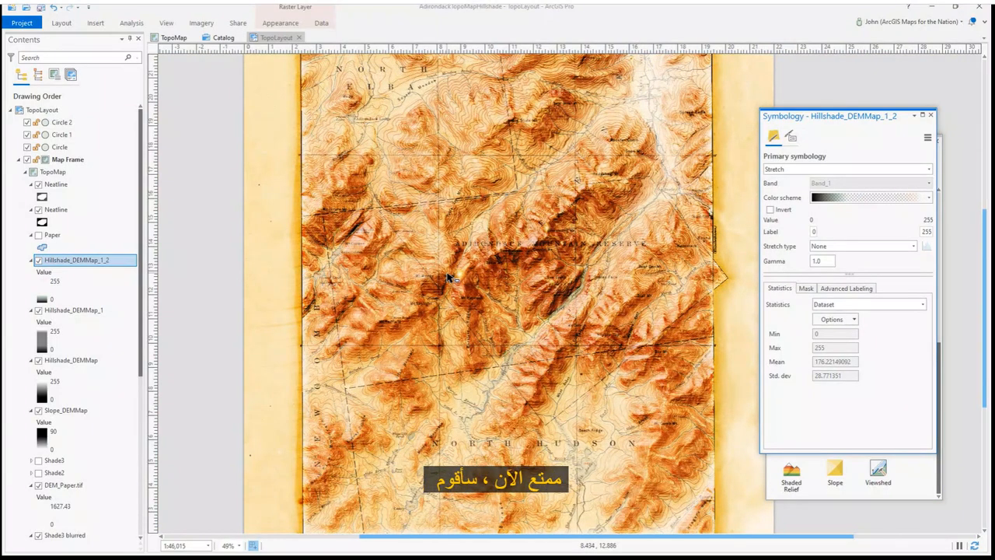
{"action": "left_click", "coordinate": [238, 22]}
{"action": "left_click", "coordinate": [266, 47]}
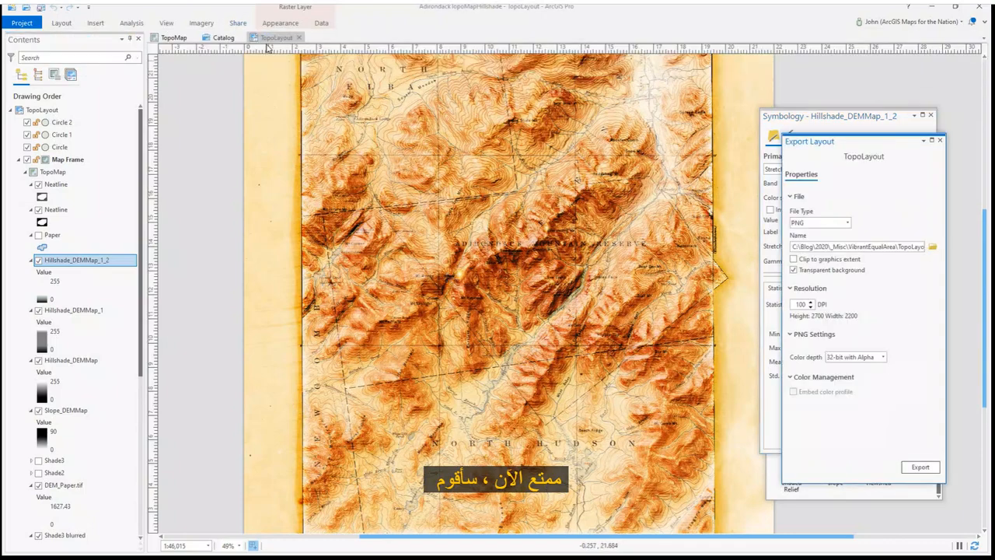
{"action": "left_click", "coordinate": [932, 246]}
{"action": "type", "text": "TopoHillshade.png"}
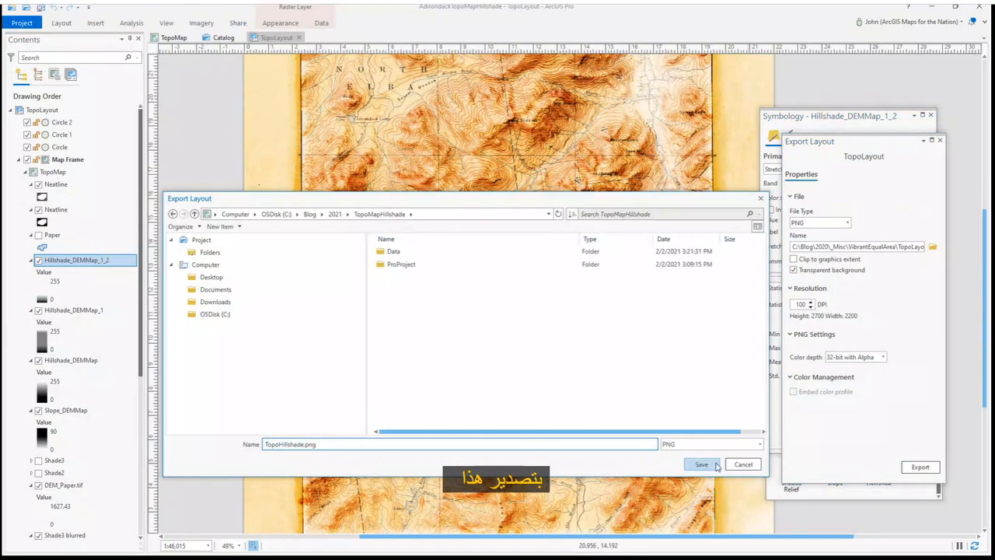
{"action": "left_click", "coordinate": [701, 464]}
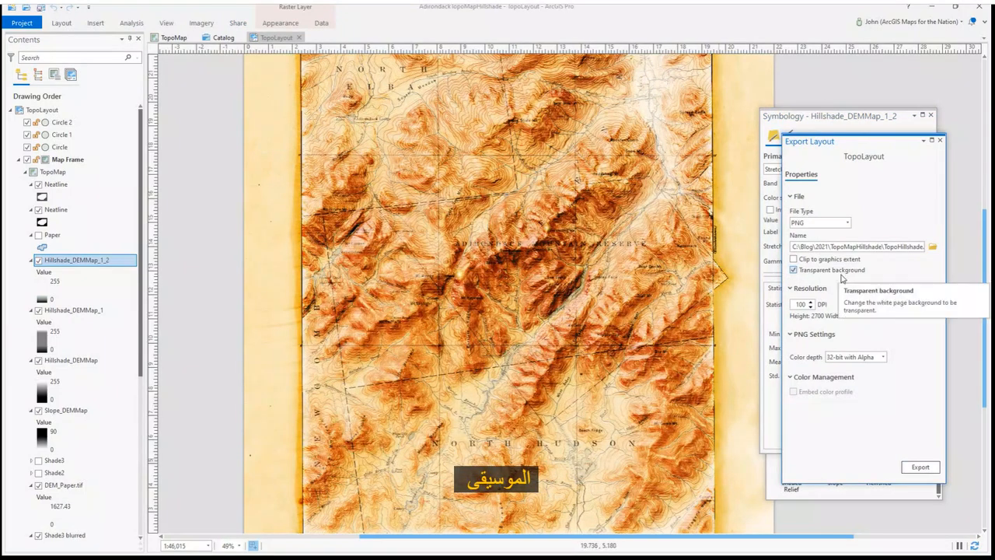
{"action": "left_click", "coordinate": [919, 467]}
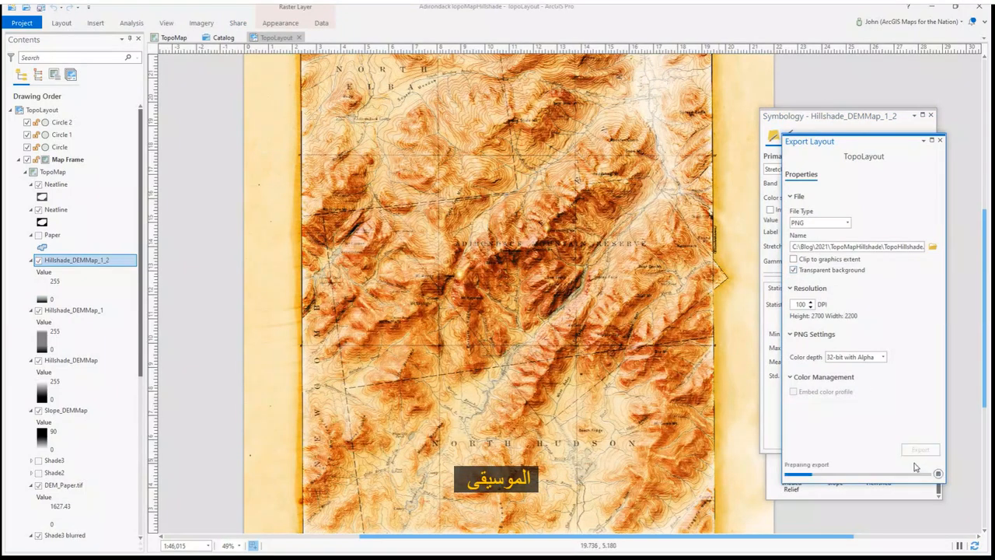
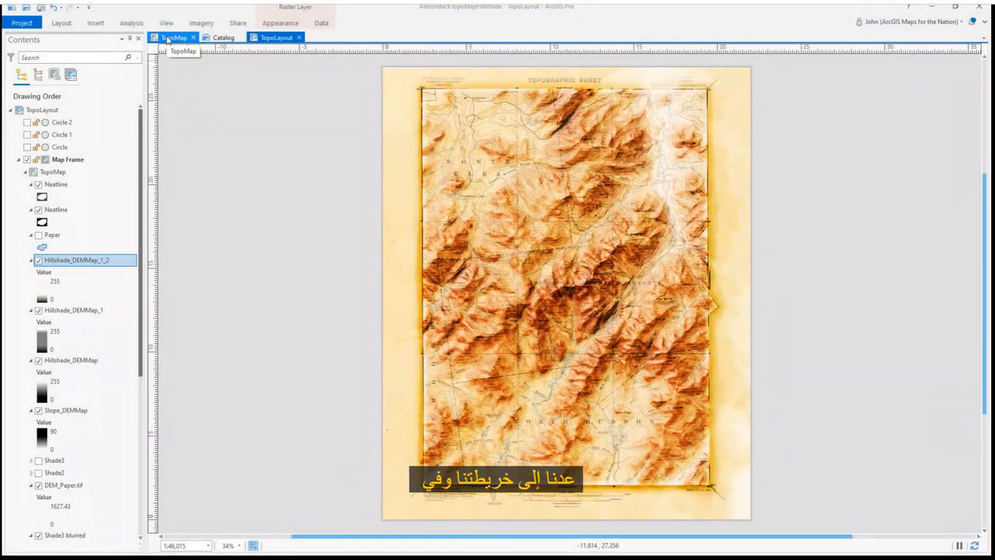
Convert the TopoMap map into a local scene
{"action": "left_click", "coordinate": [167, 40]}
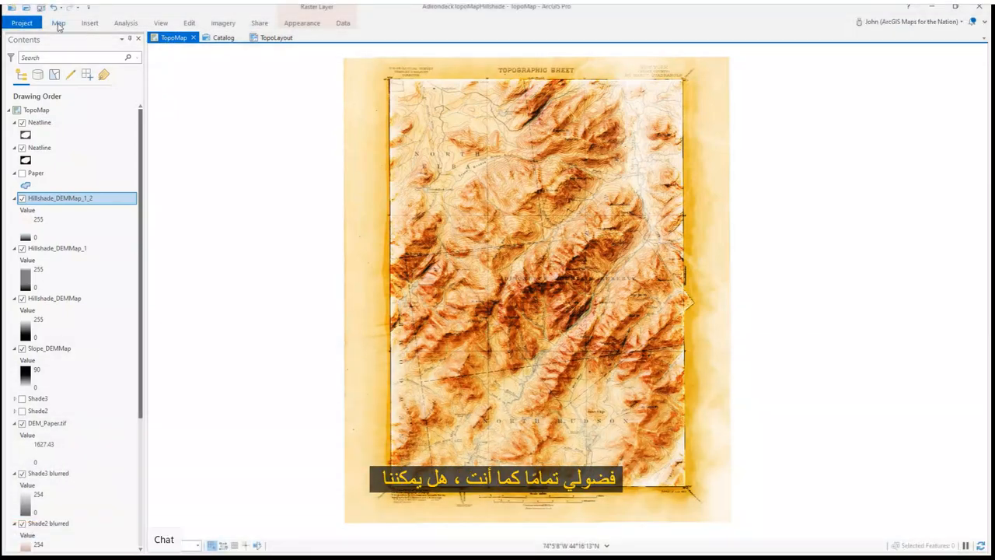
{"action": "left_click", "coordinate": [58, 23]}
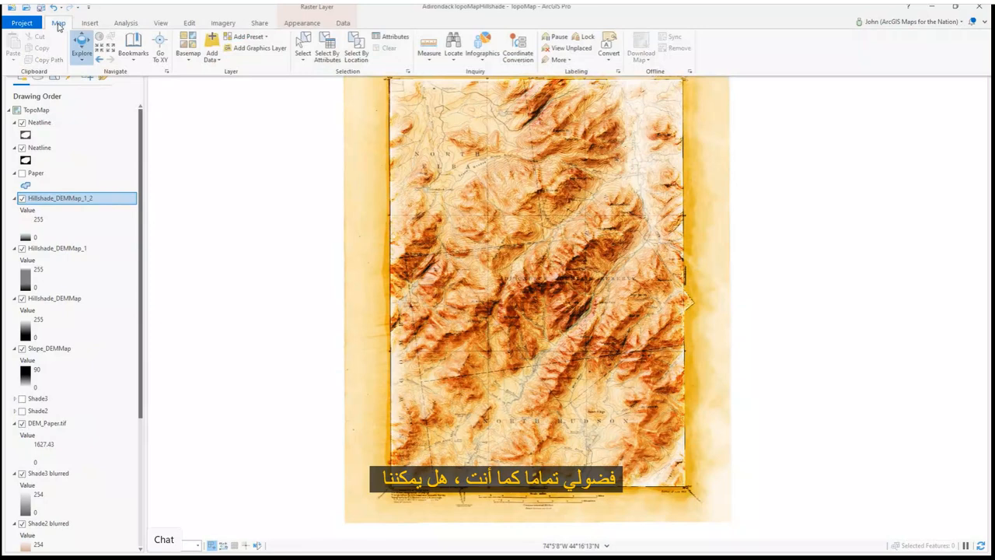
{"action": "left_click", "coordinate": [160, 23]}
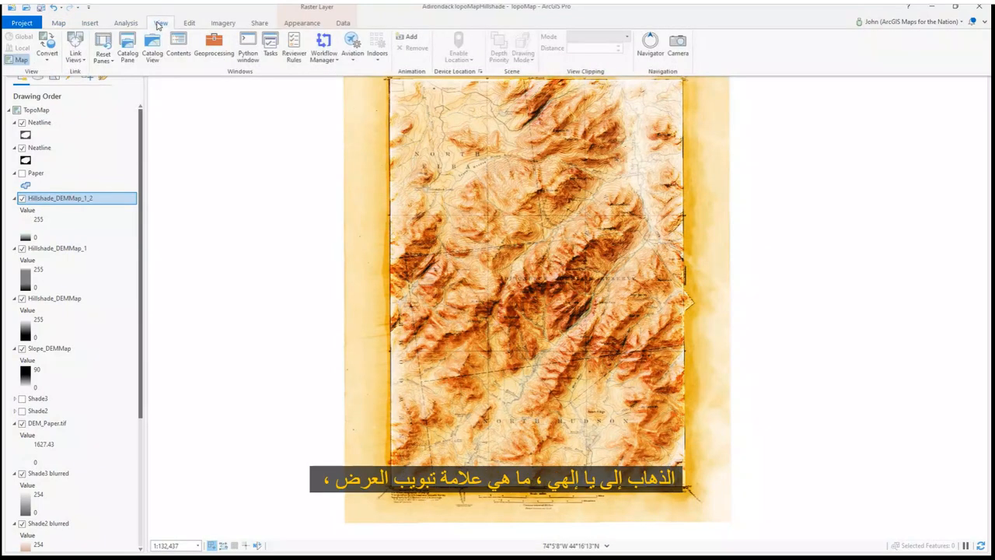
{"action": "left_click", "coordinate": [48, 58]}
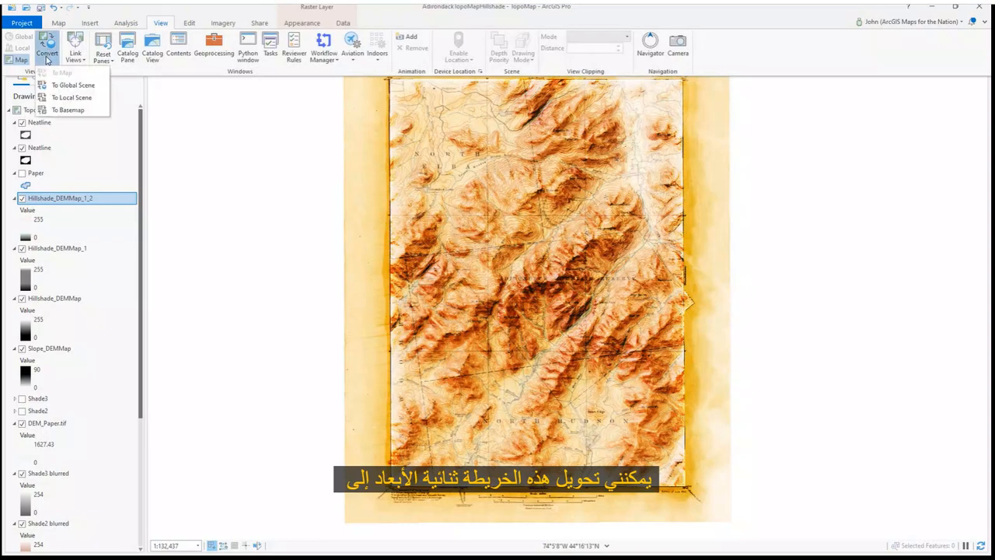
{"action": "left_click", "coordinate": [81, 99]}
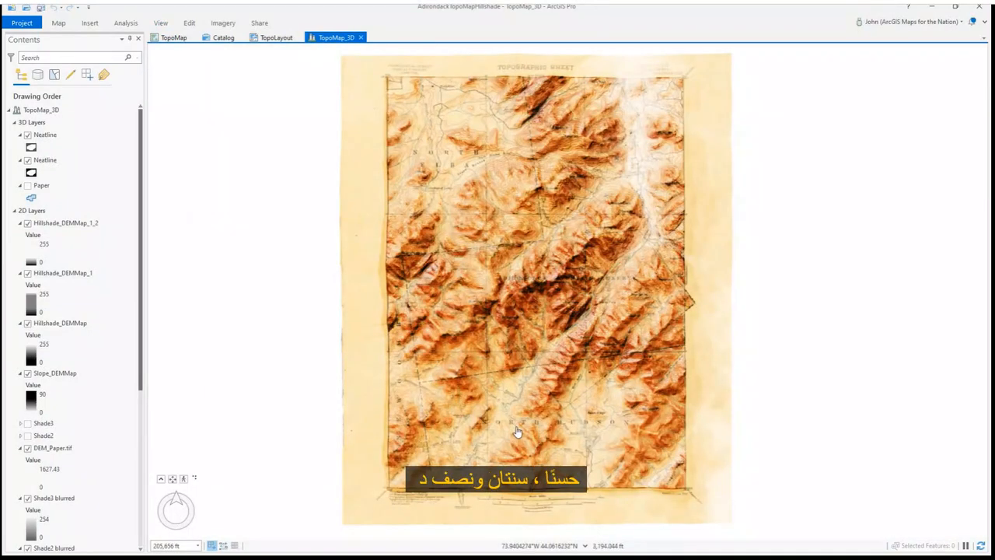
Turn off the WorldElevation3D/Terrain3D ground elevation source in the scene
{"action": "left_click_drag", "start_coordinate": [520, 445], "coordinate": [475, 275]}
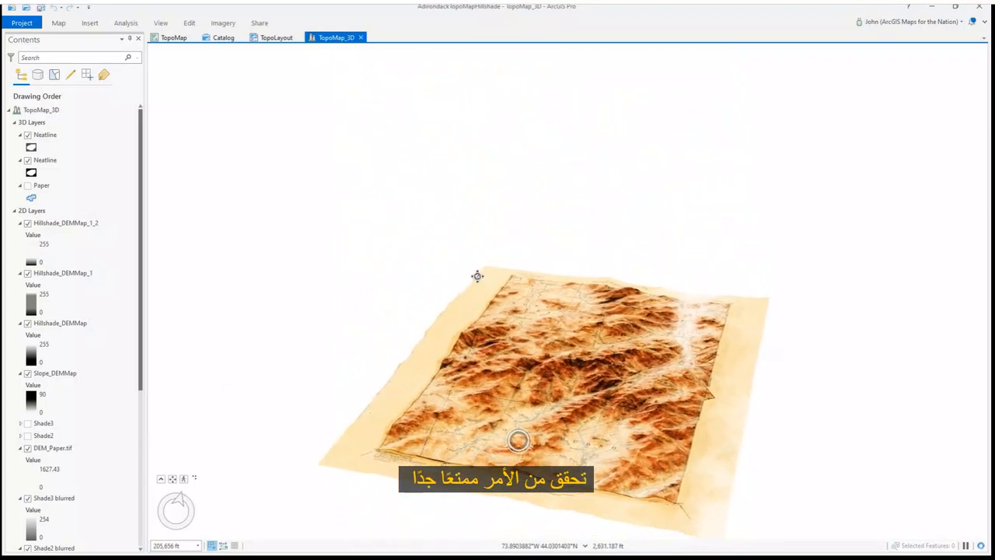
{"action": "scroll", "coordinate": [615, 527], "scroll_direction": "up", "scroll_amount": 5}
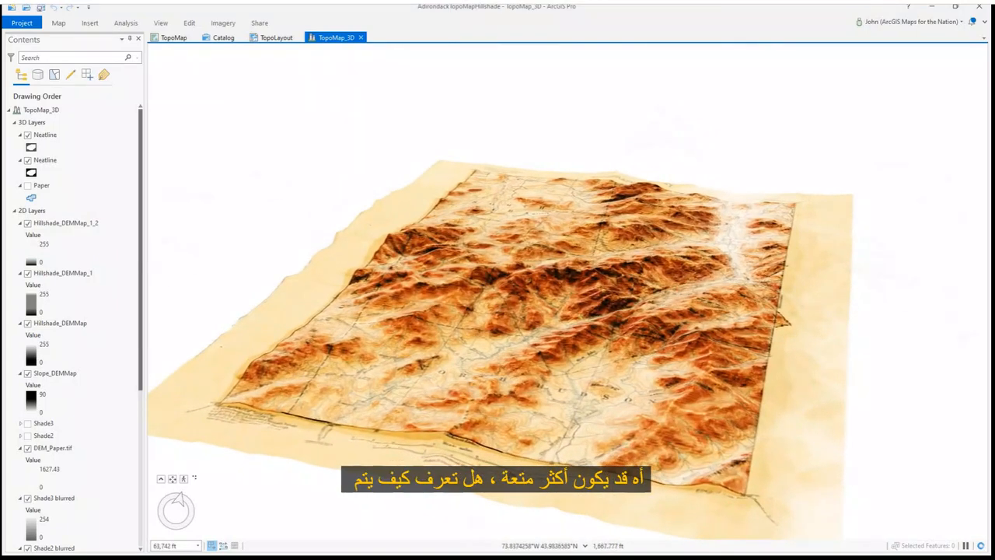
{"action": "scroll", "coordinate": [54, 427], "scroll_direction": "down", "scroll_amount": 5}
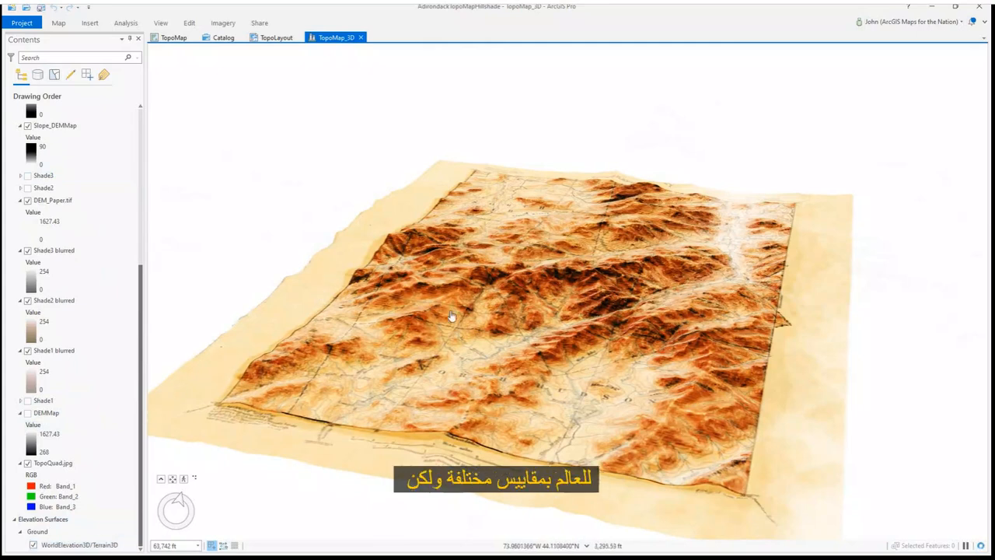
{"action": "left_click_drag", "start_coordinate": [425, 393], "coordinate": [440, 433]}
{"action": "left_click", "coordinate": [34, 545]}
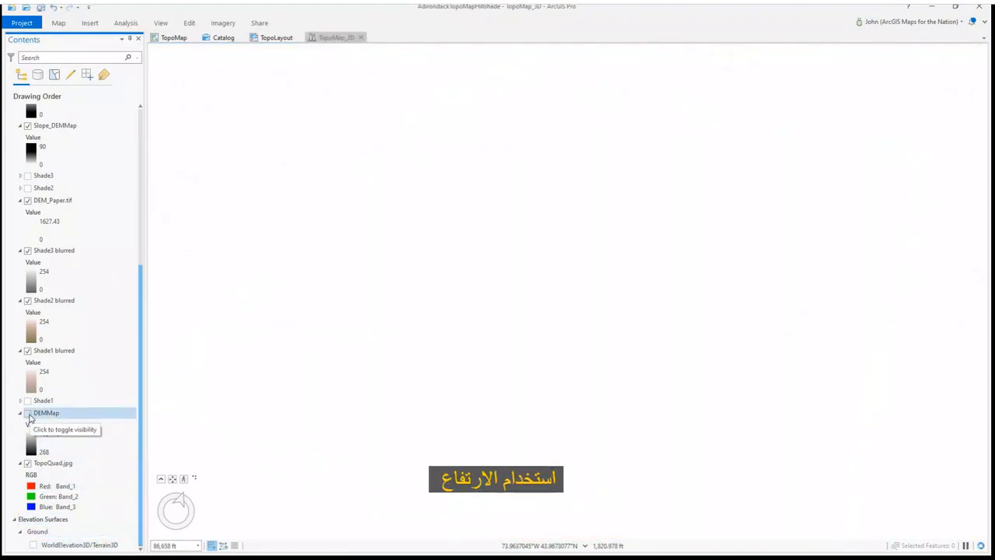
Move the DEMMap layer into the Ground elevation surface
{"action": "left_click", "coordinate": [99, 414]}
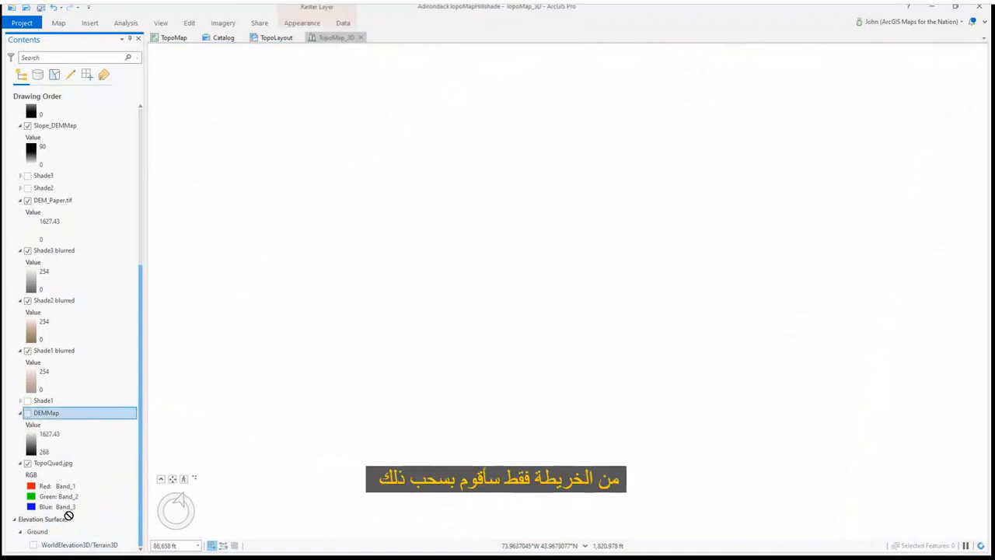
{"action": "left_click_drag", "start_coordinate": [64, 546], "coordinate": [66, 546]}
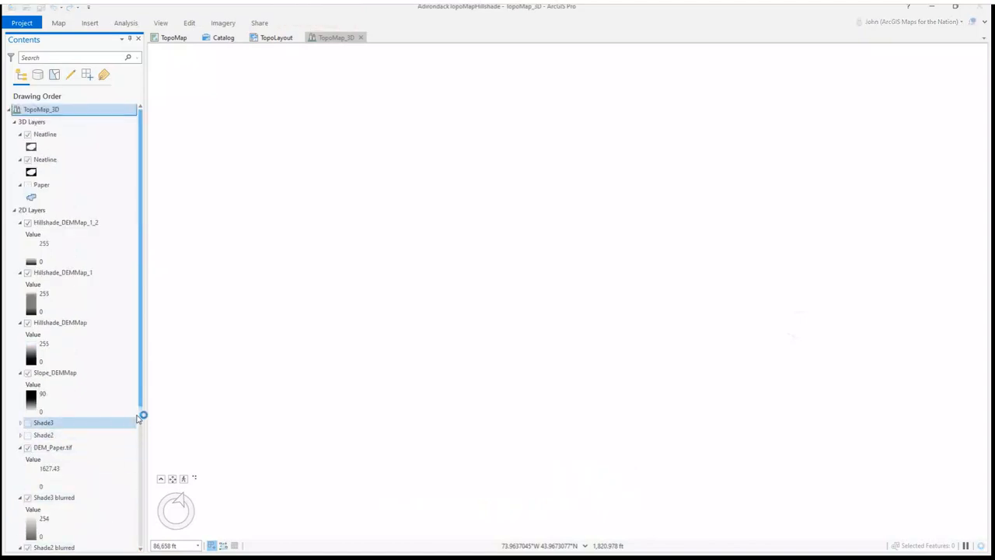
{"action": "left_click_drag", "start_coordinate": [143, 404], "coordinate": [139, 547]}
{"action": "left_click", "coordinate": [74, 532]}
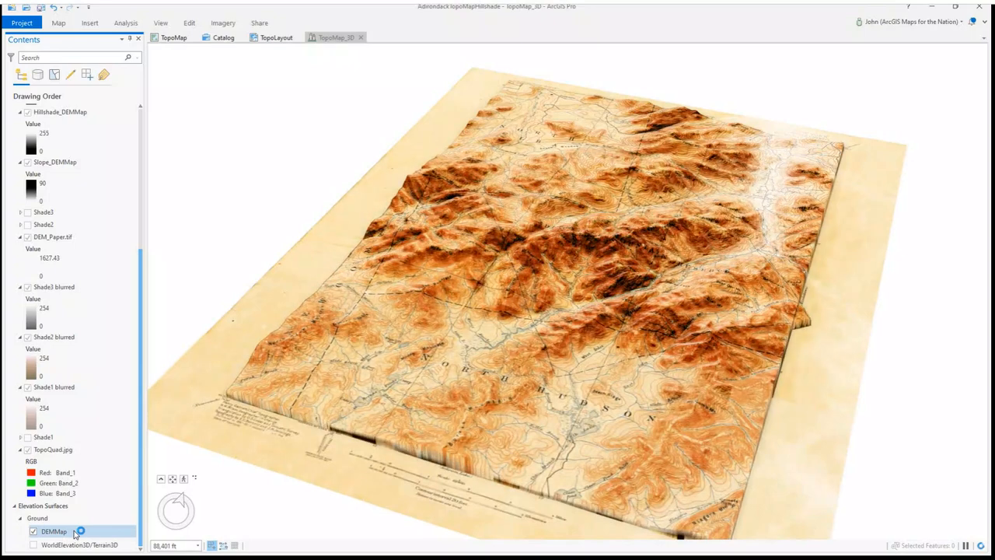
Set the Ground surface's vertical exaggeration to 5
{"action": "left_click_drag", "start_coordinate": [483, 330], "coordinate": [487, 278]}
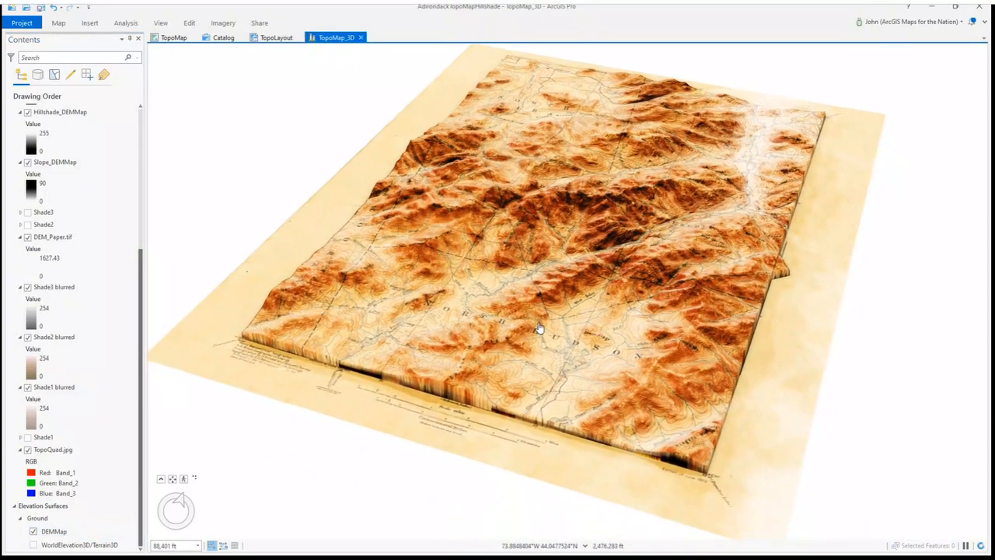
{"action": "scroll", "coordinate": [539, 329], "scroll_direction": "down", "scroll_amount": 1}
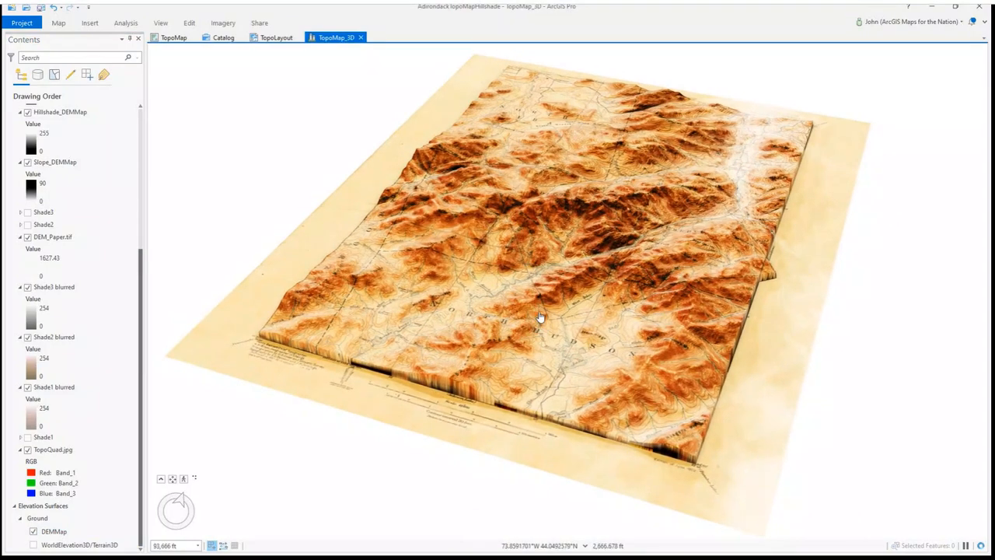
{"action": "scroll", "coordinate": [538, 313], "scroll_direction": "down", "scroll_amount": 1}
{"action": "left_click_drag", "start_coordinate": [539, 297], "coordinate": [516, 310]}
{"action": "scroll", "coordinate": [587, 226], "scroll_direction": "up", "scroll_amount": 2}
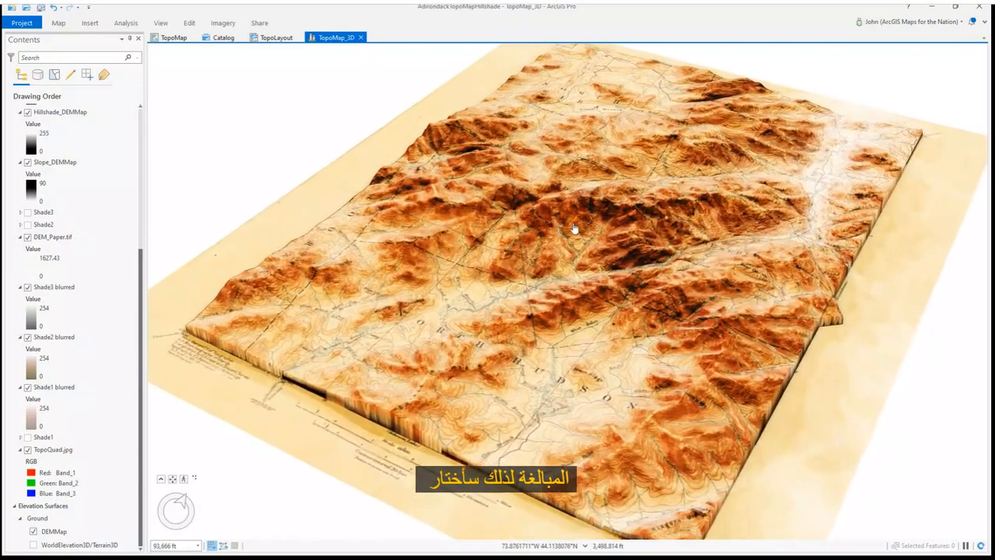
{"action": "left_click", "coordinate": [85, 518]}
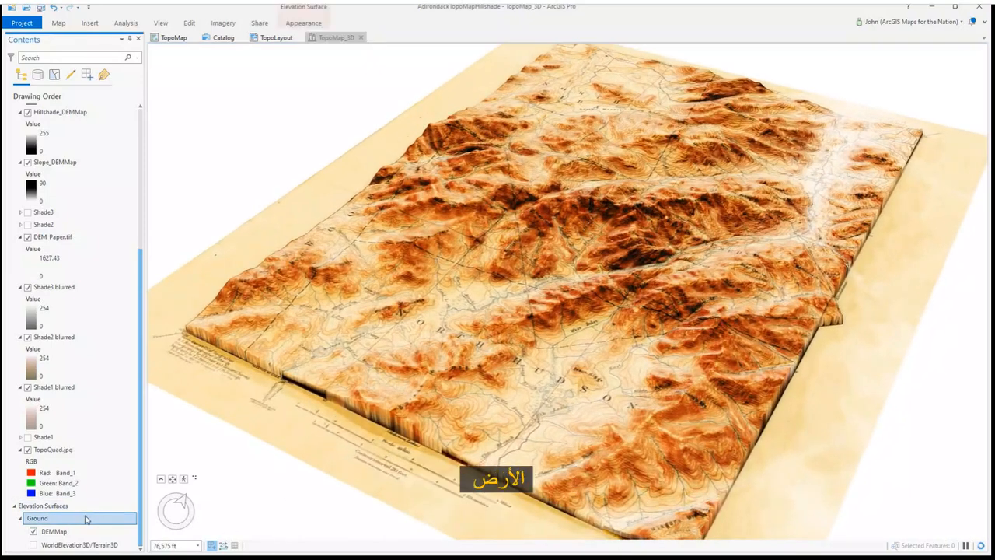
{"action": "left_click", "coordinate": [303, 24]}
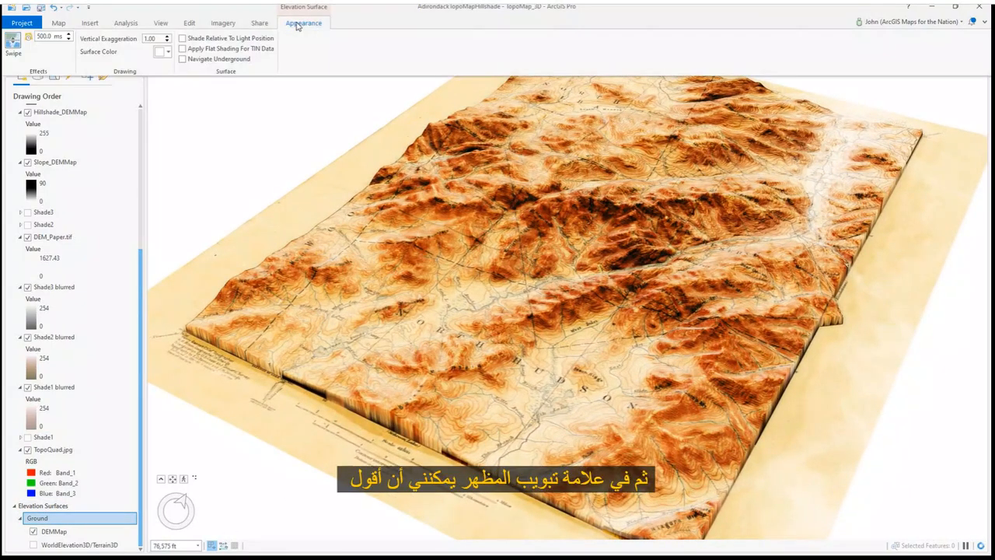
{"action": "type", "text": "5"}
{"action": "left_click", "coordinate": [188, 11]}
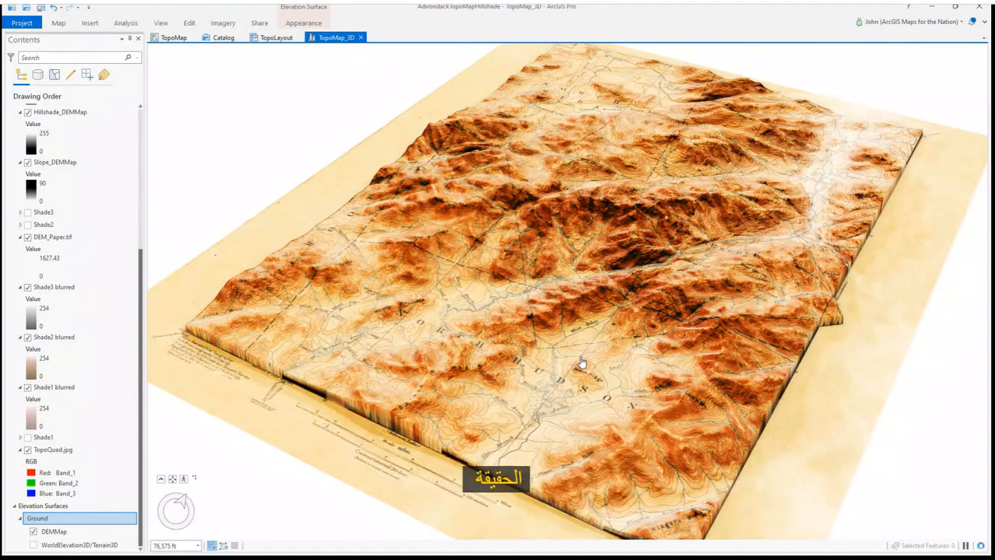
Set the Ground surface's vertical exaggeration to 2
{"action": "scroll", "coordinate": [585, 362], "scroll_direction": "up", "scroll_amount": 5}
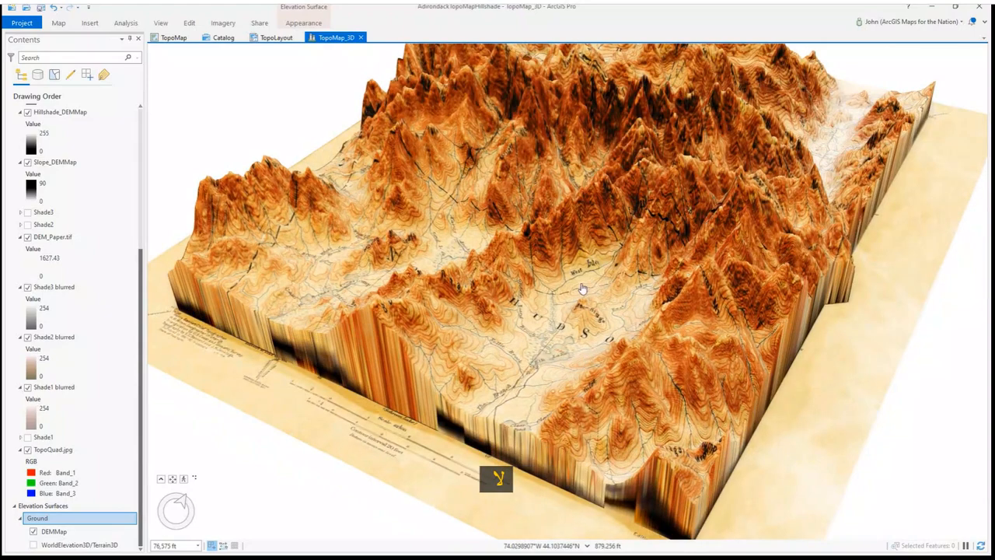
{"action": "left_click_drag", "start_coordinate": [582, 274], "coordinate": [555, 446]}
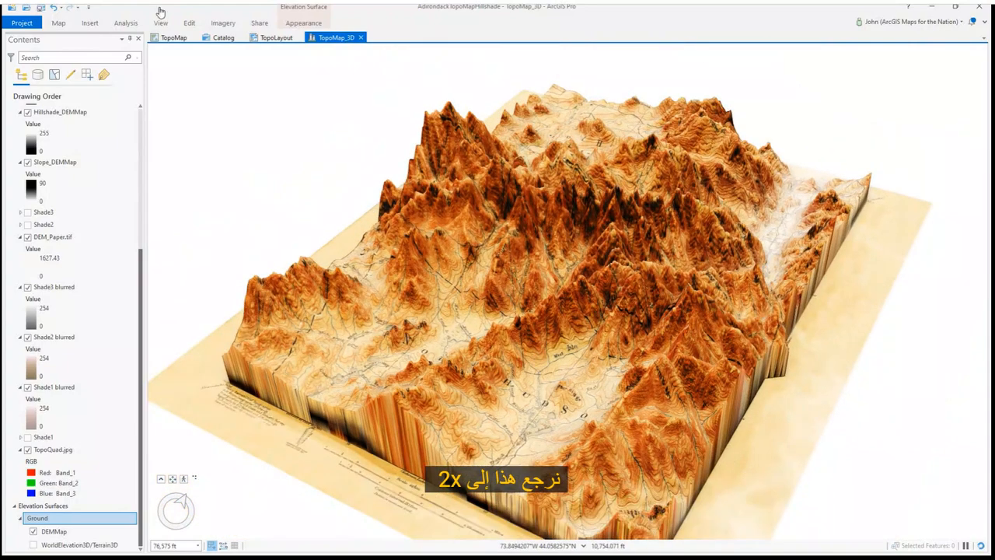
{"action": "left_click", "coordinate": [302, 22]}
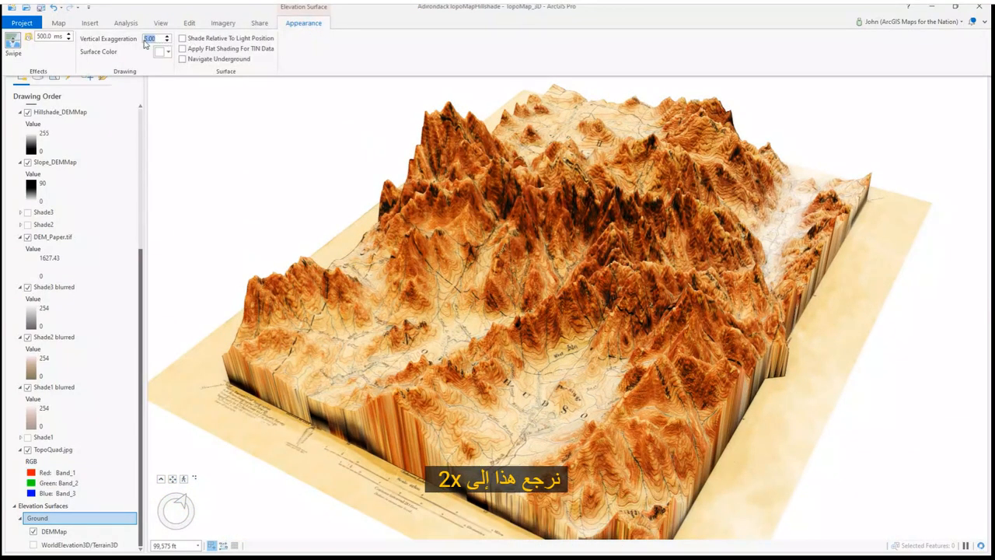
{"action": "type", "text": "2"}
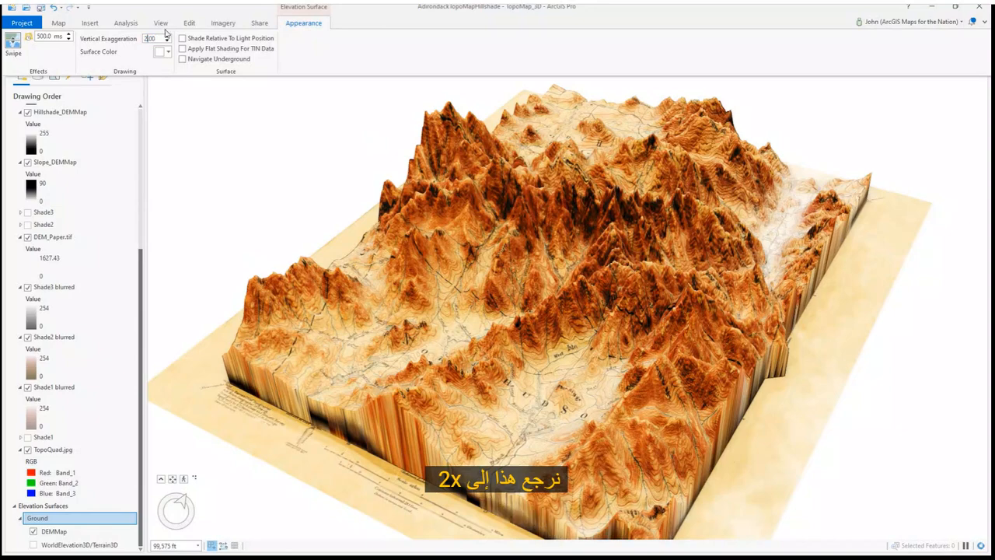
{"action": "key", "text": "Return"}
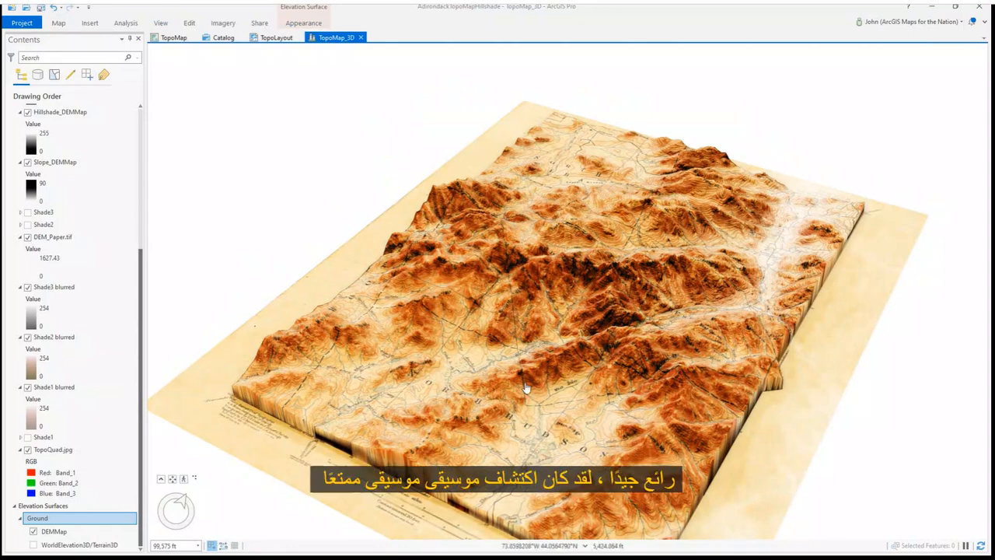
Orbit and zoom around the 3D scene to inspect the exaggerated terrain
{"action": "scroll", "coordinate": [526, 387], "scroll_direction": "up", "scroll_amount": 4}
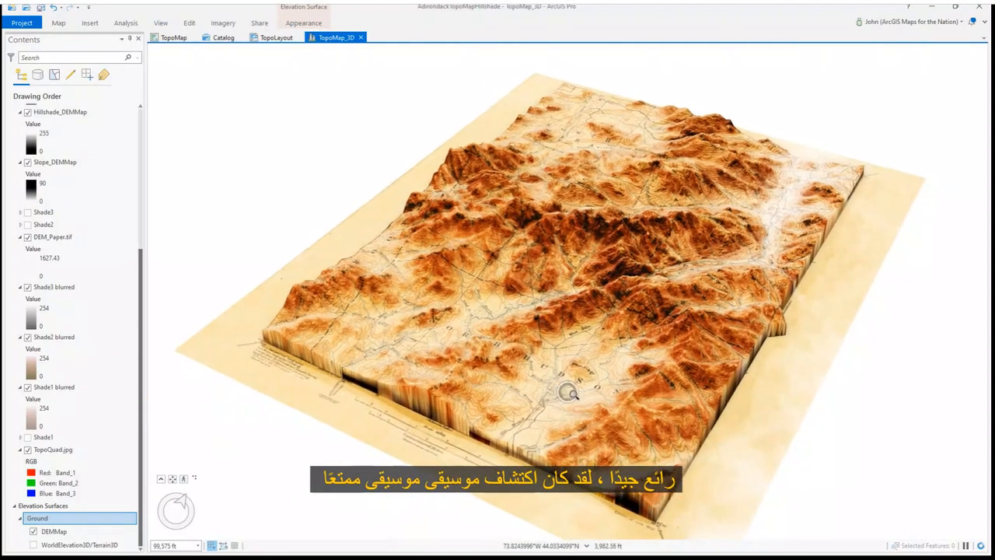
{"action": "scroll", "coordinate": [569, 392], "scroll_direction": "up", "scroll_amount": 2}
{"action": "left_click_drag", "start_coordinate": [600, 399], "coordinate": [659, 405]}
{"action": "left_click_drag", "start_coordinate": [470, 259], "coordinate": [507, 318]}
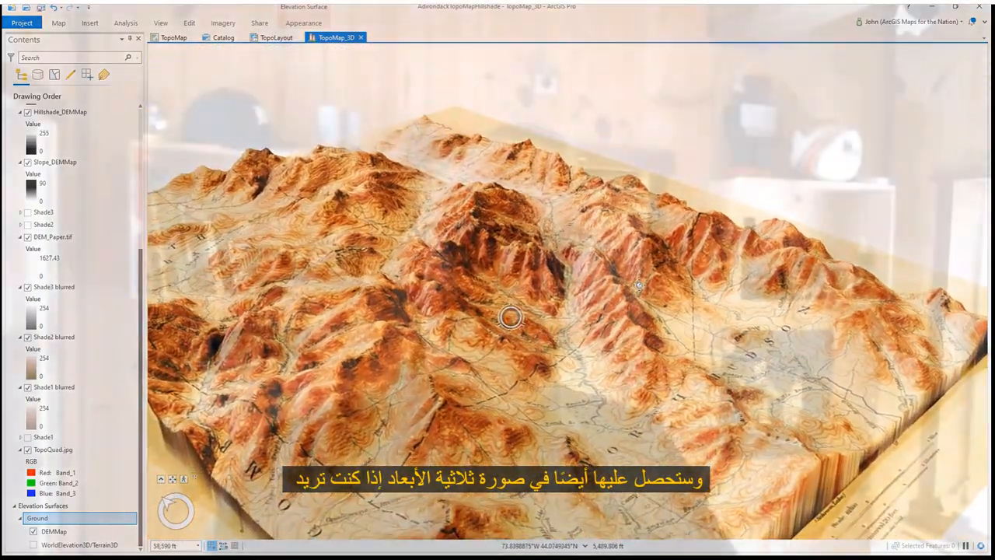